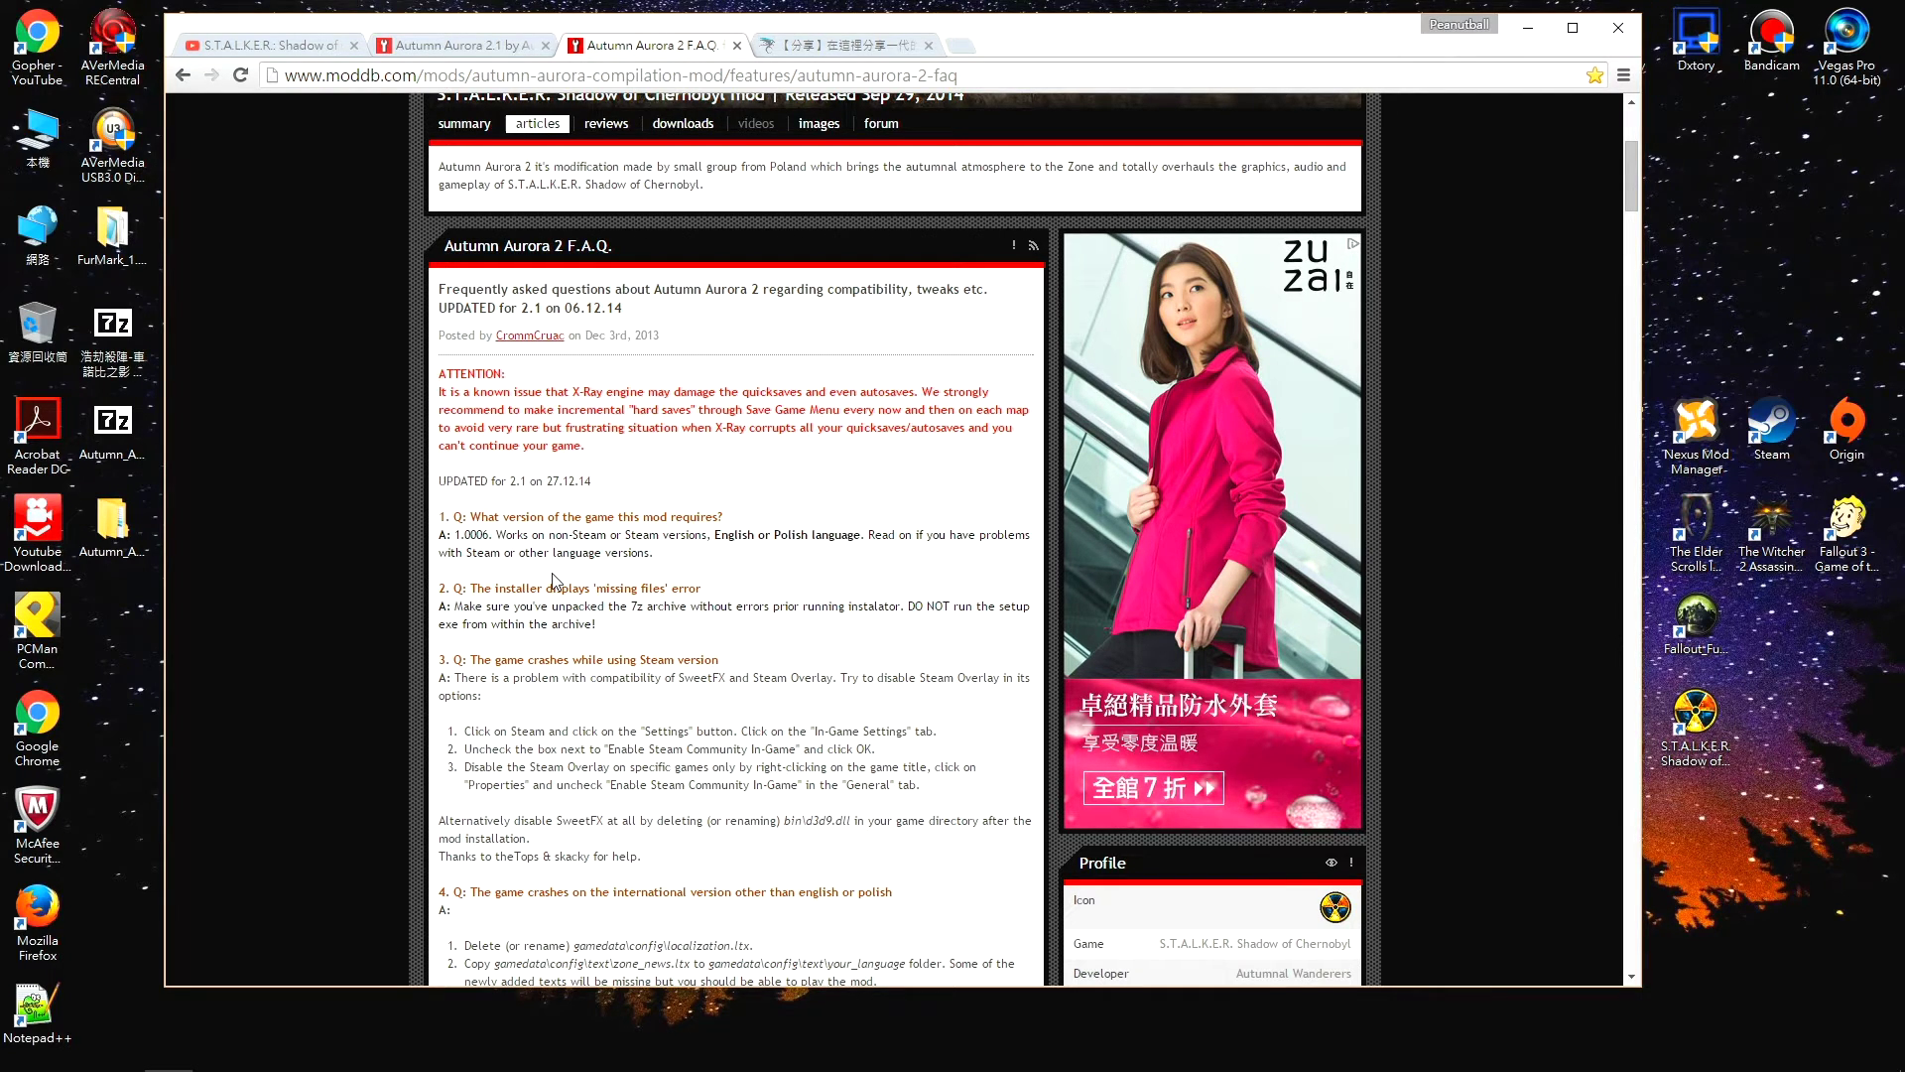
Check in Steam that the overlay is disabled in the properties of S.T.A.L.K.E.R.: Shadow of Chernobyl.
scroll(546, 541, "down", 2)
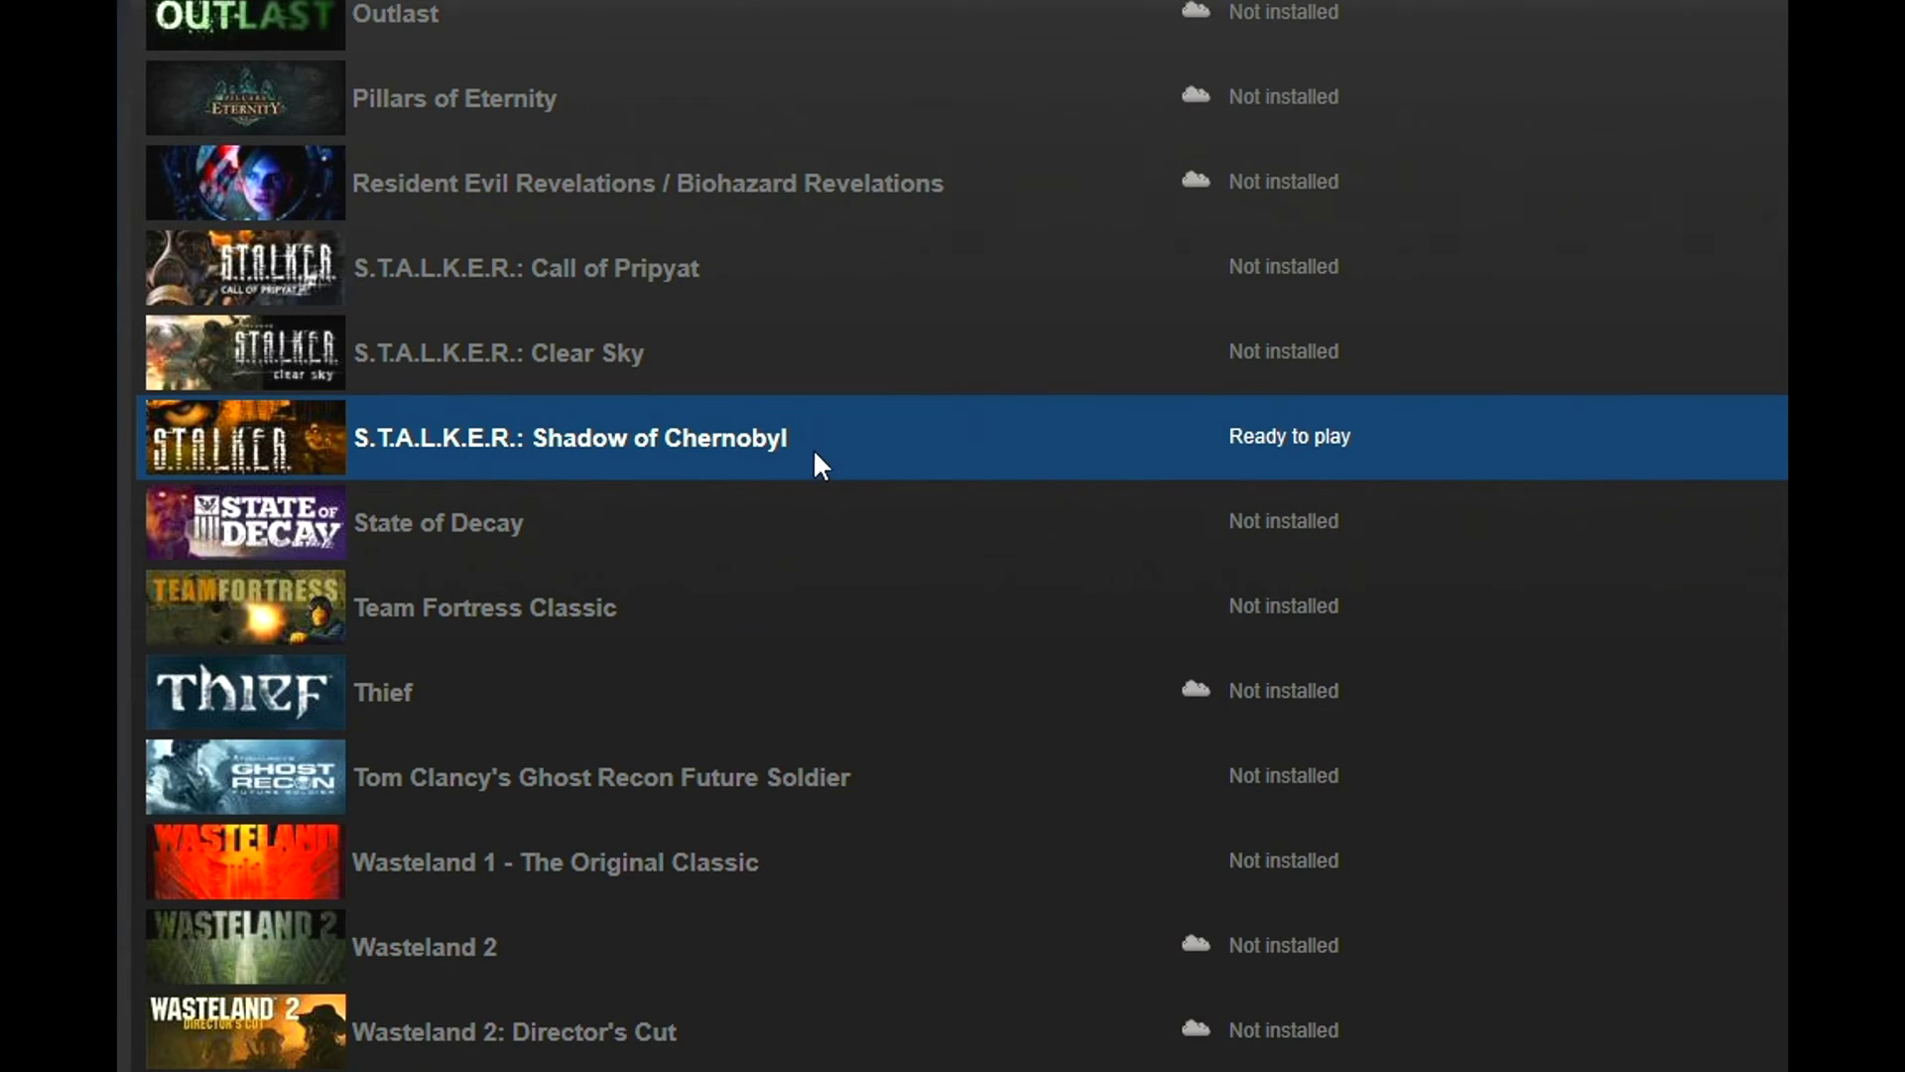
right_click(660, 456)
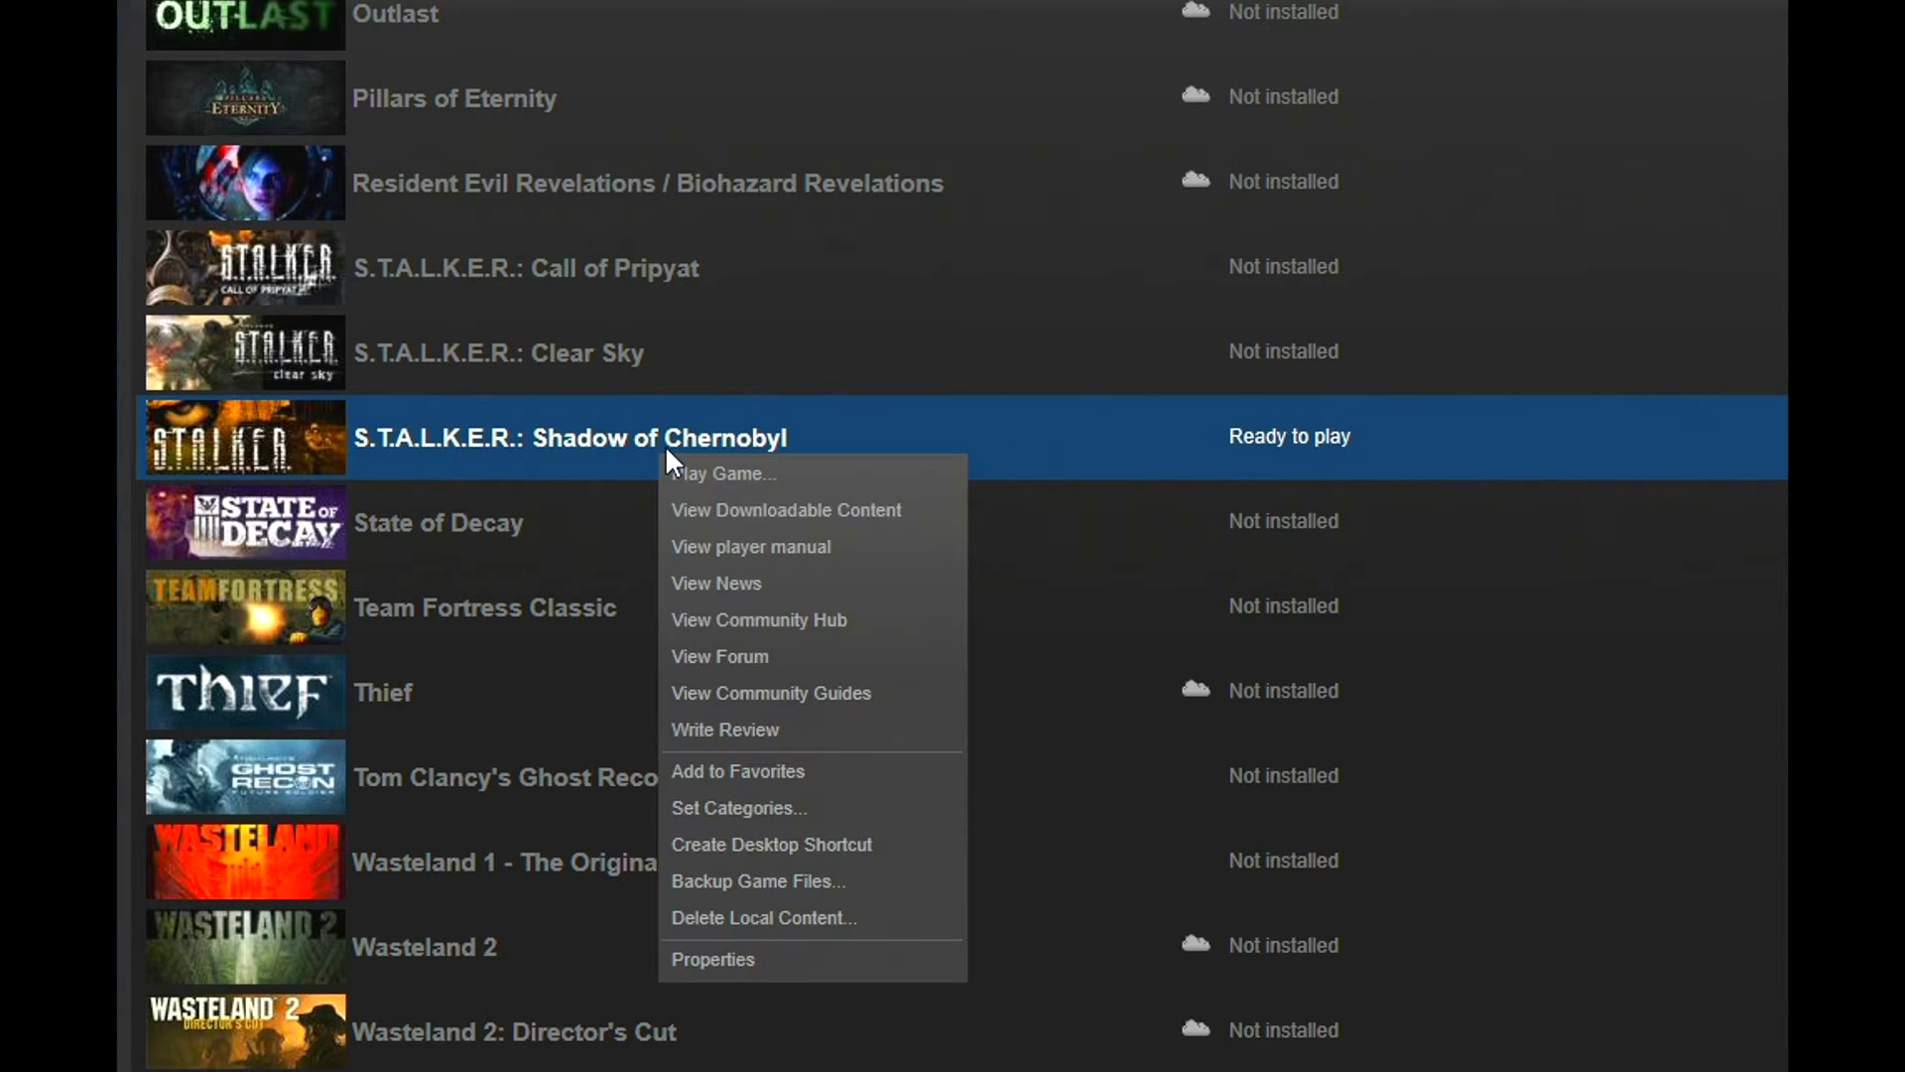
left_click(705, 957)
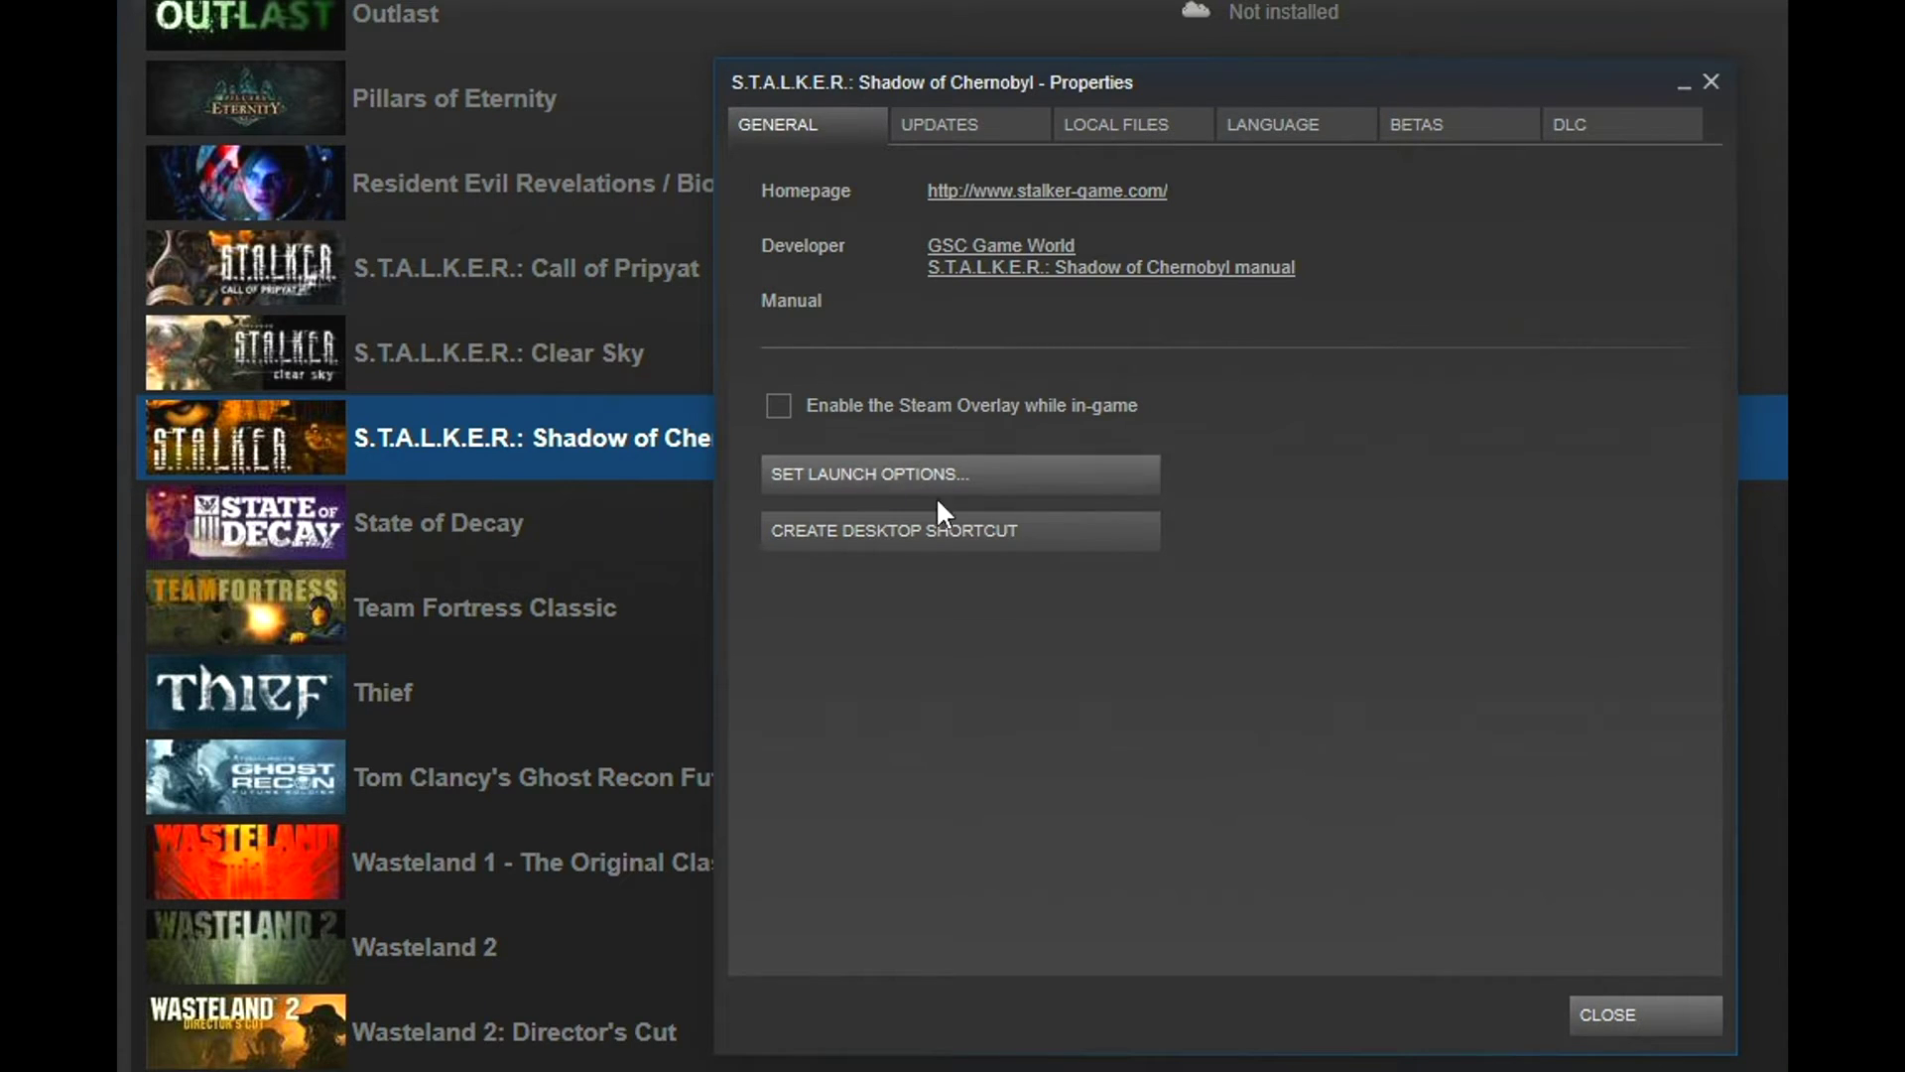
left_click(1627, 1022)
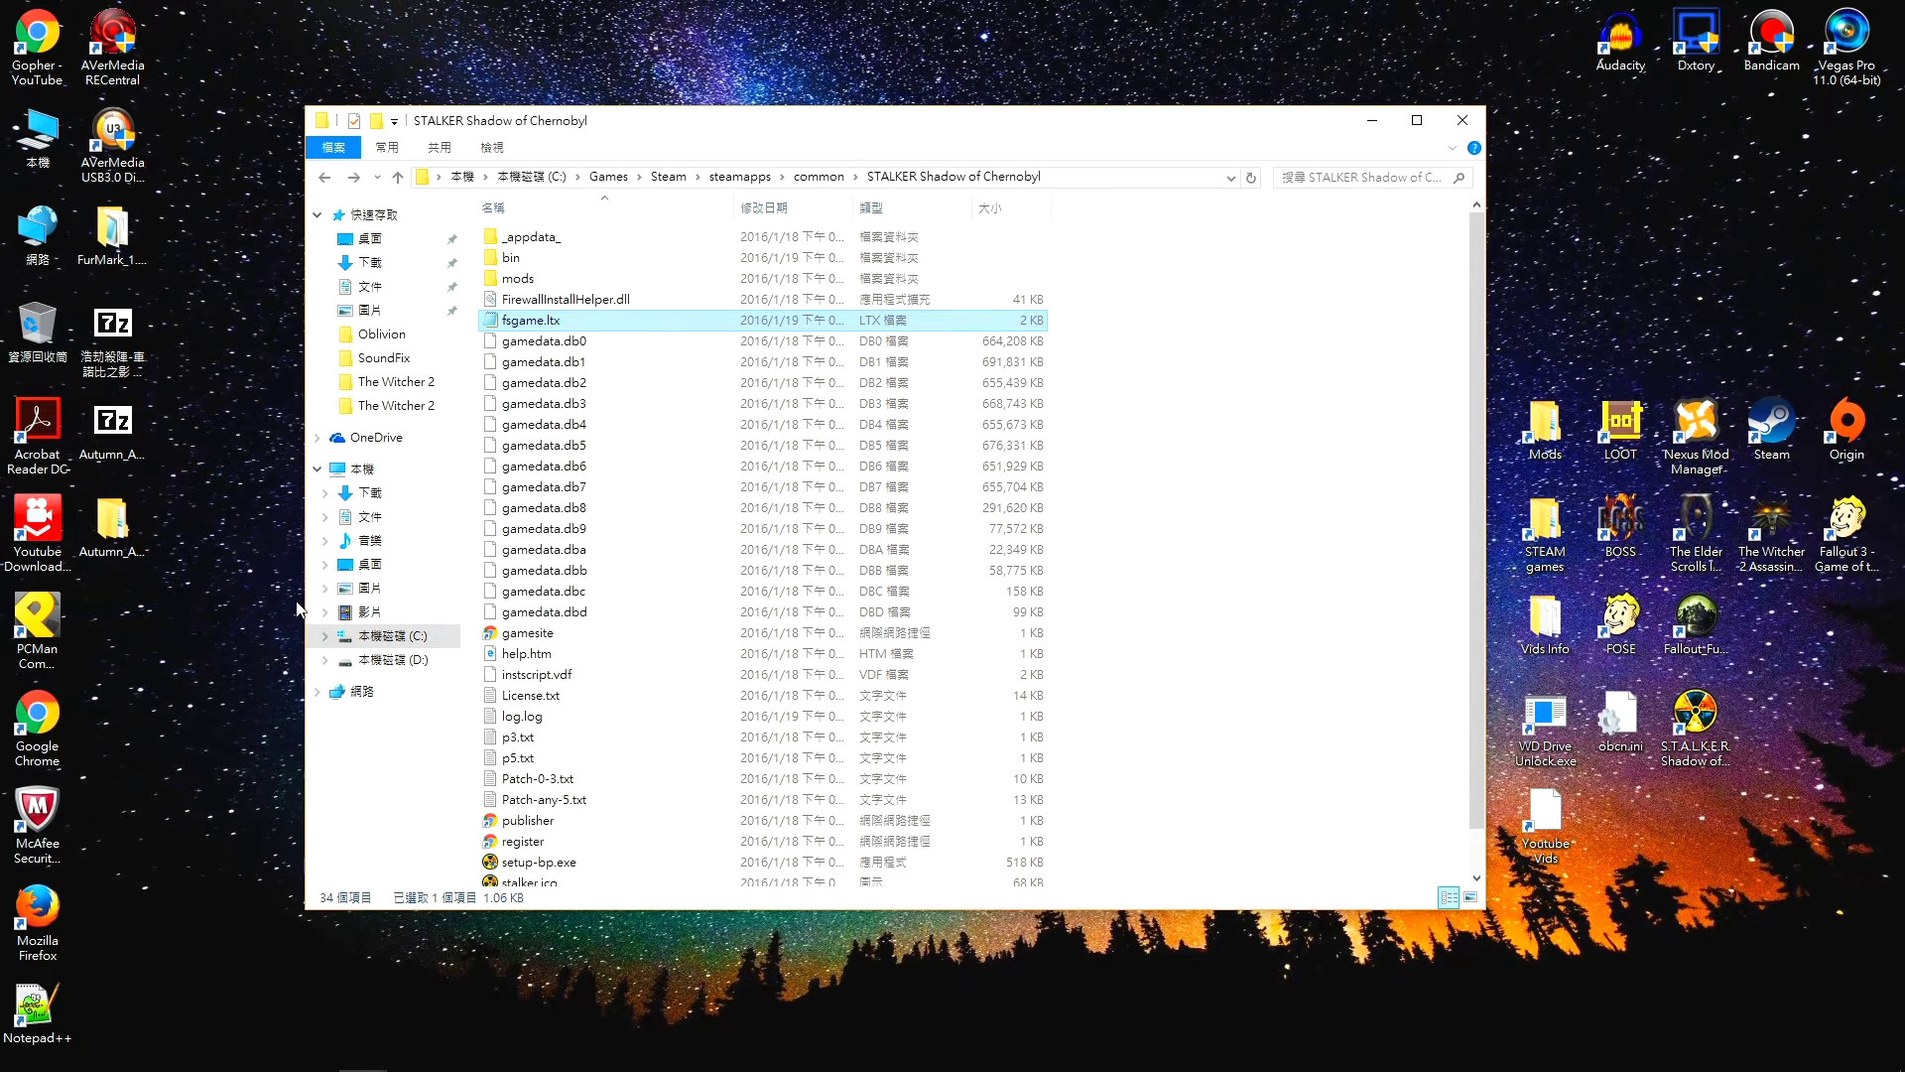
Open the extracted Autumn Aurora 2.1 by Autumnal Wanderers folder from the desktop and arrange it beside the game folder.
left_click_drag(804, 120, 892, 121)
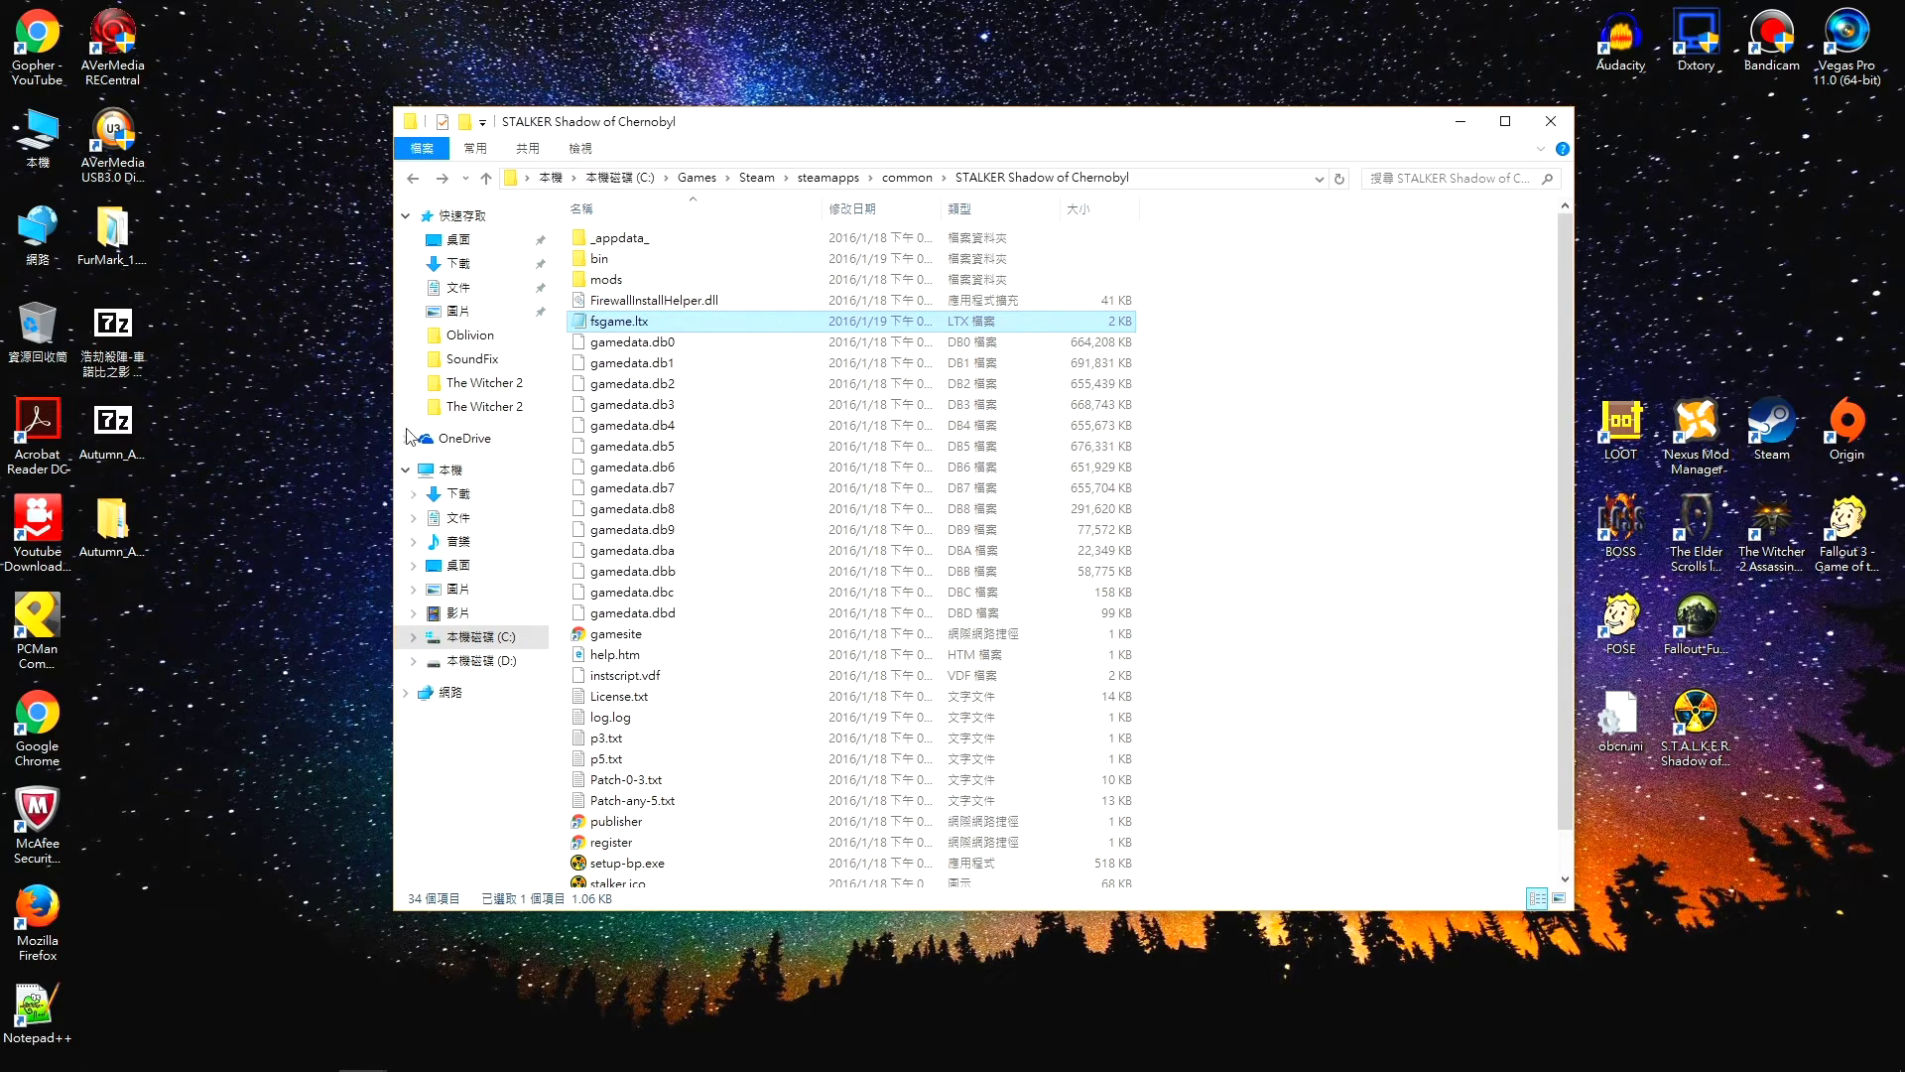
left_click(109, 468)
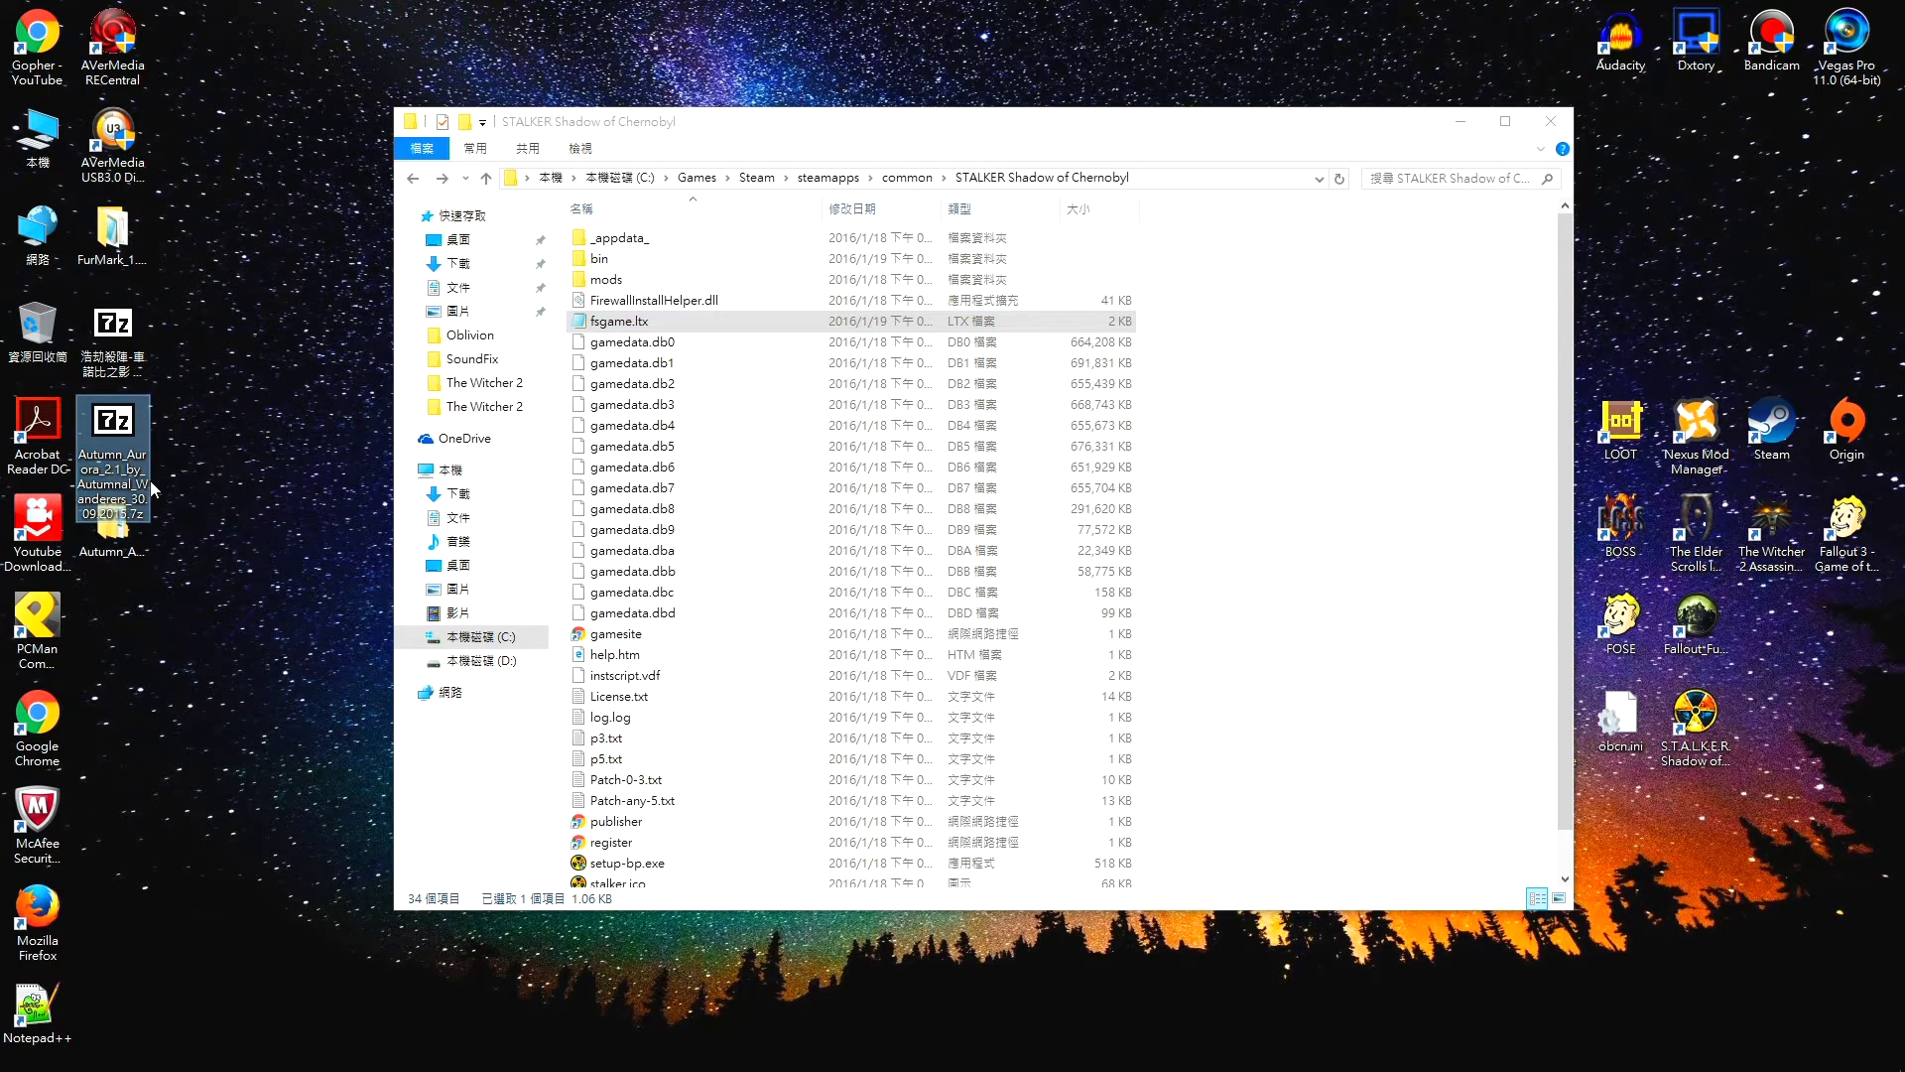
double_click(114, 526)
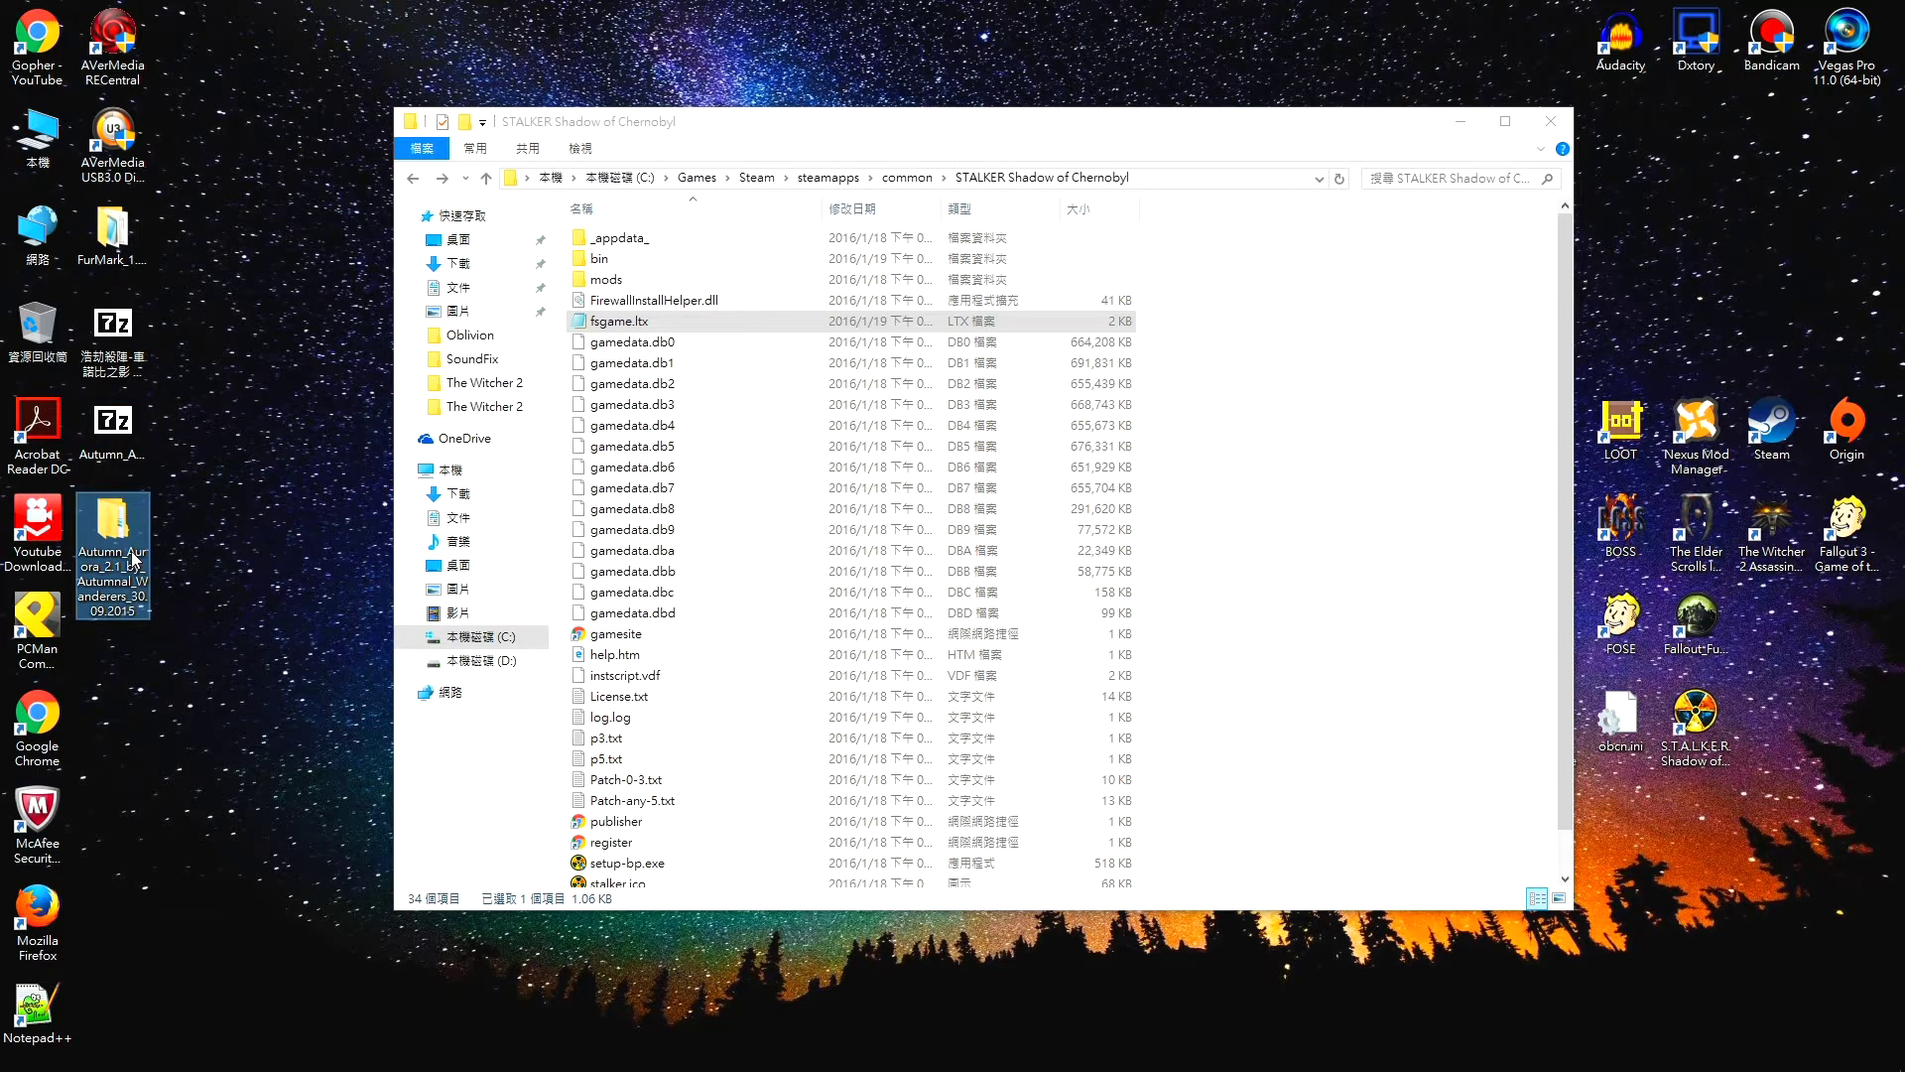
left_click_drag(724, 160, 384, 181)
left_click(353, 296)
double_click(353, 285)
left_click_drag(1117, 129, 1285, 126)
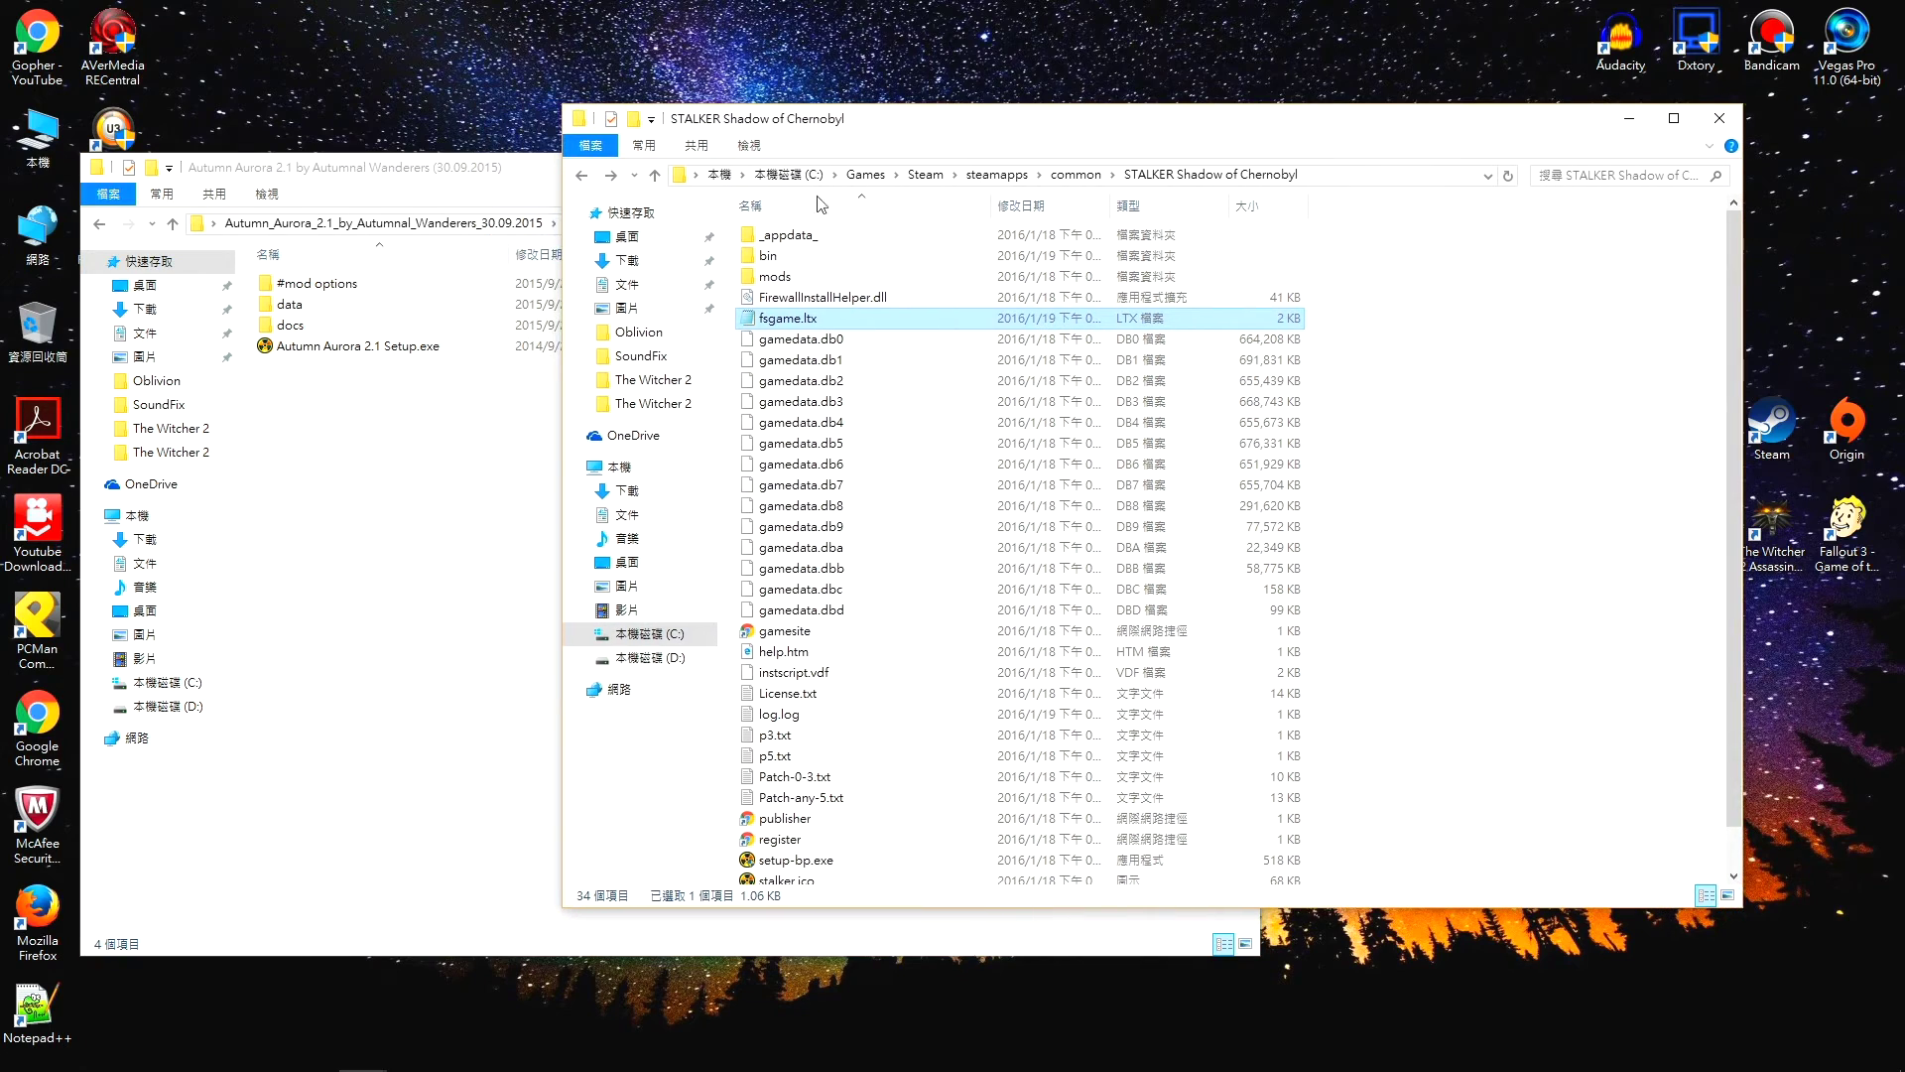
Run Autumn Aurora 2.1 Setup.exe, allow it to make changes, and proceed past the welcome page.
left_click(392, 185)
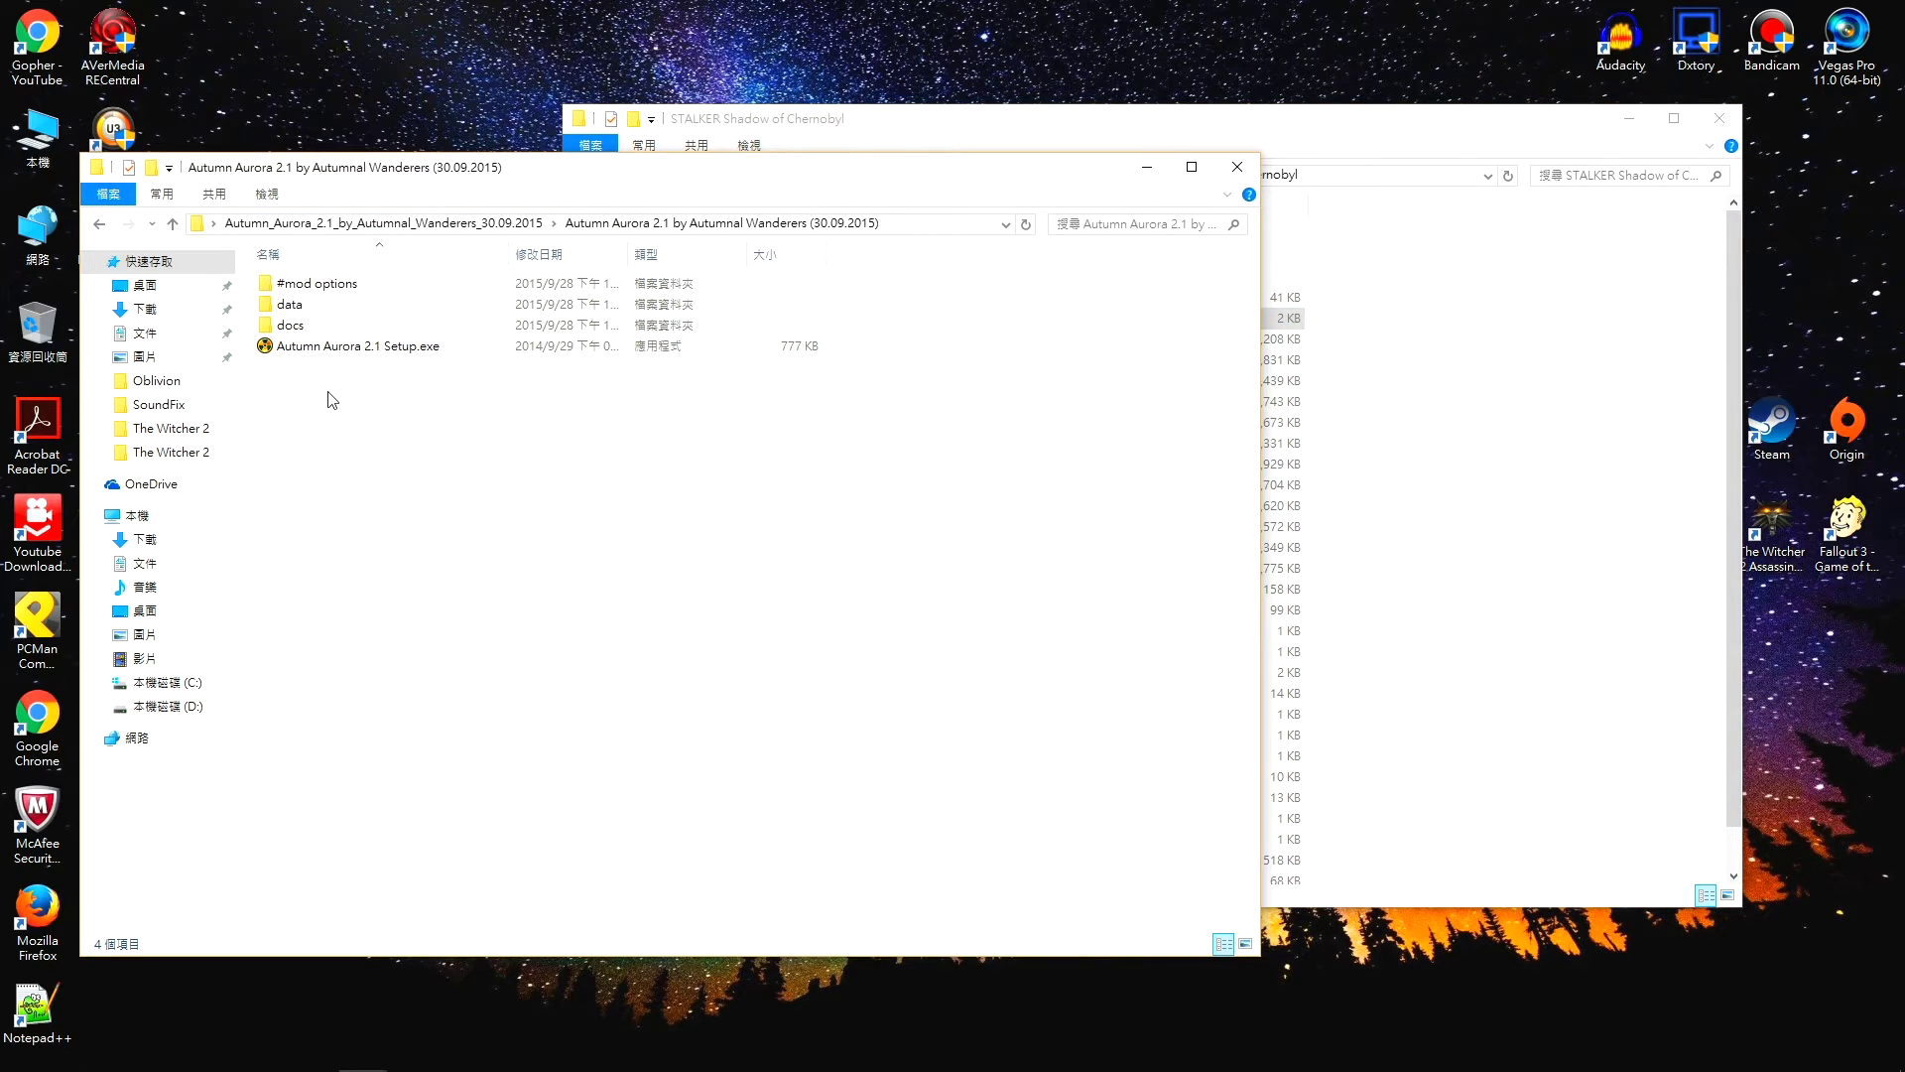
double_click(362, 347)
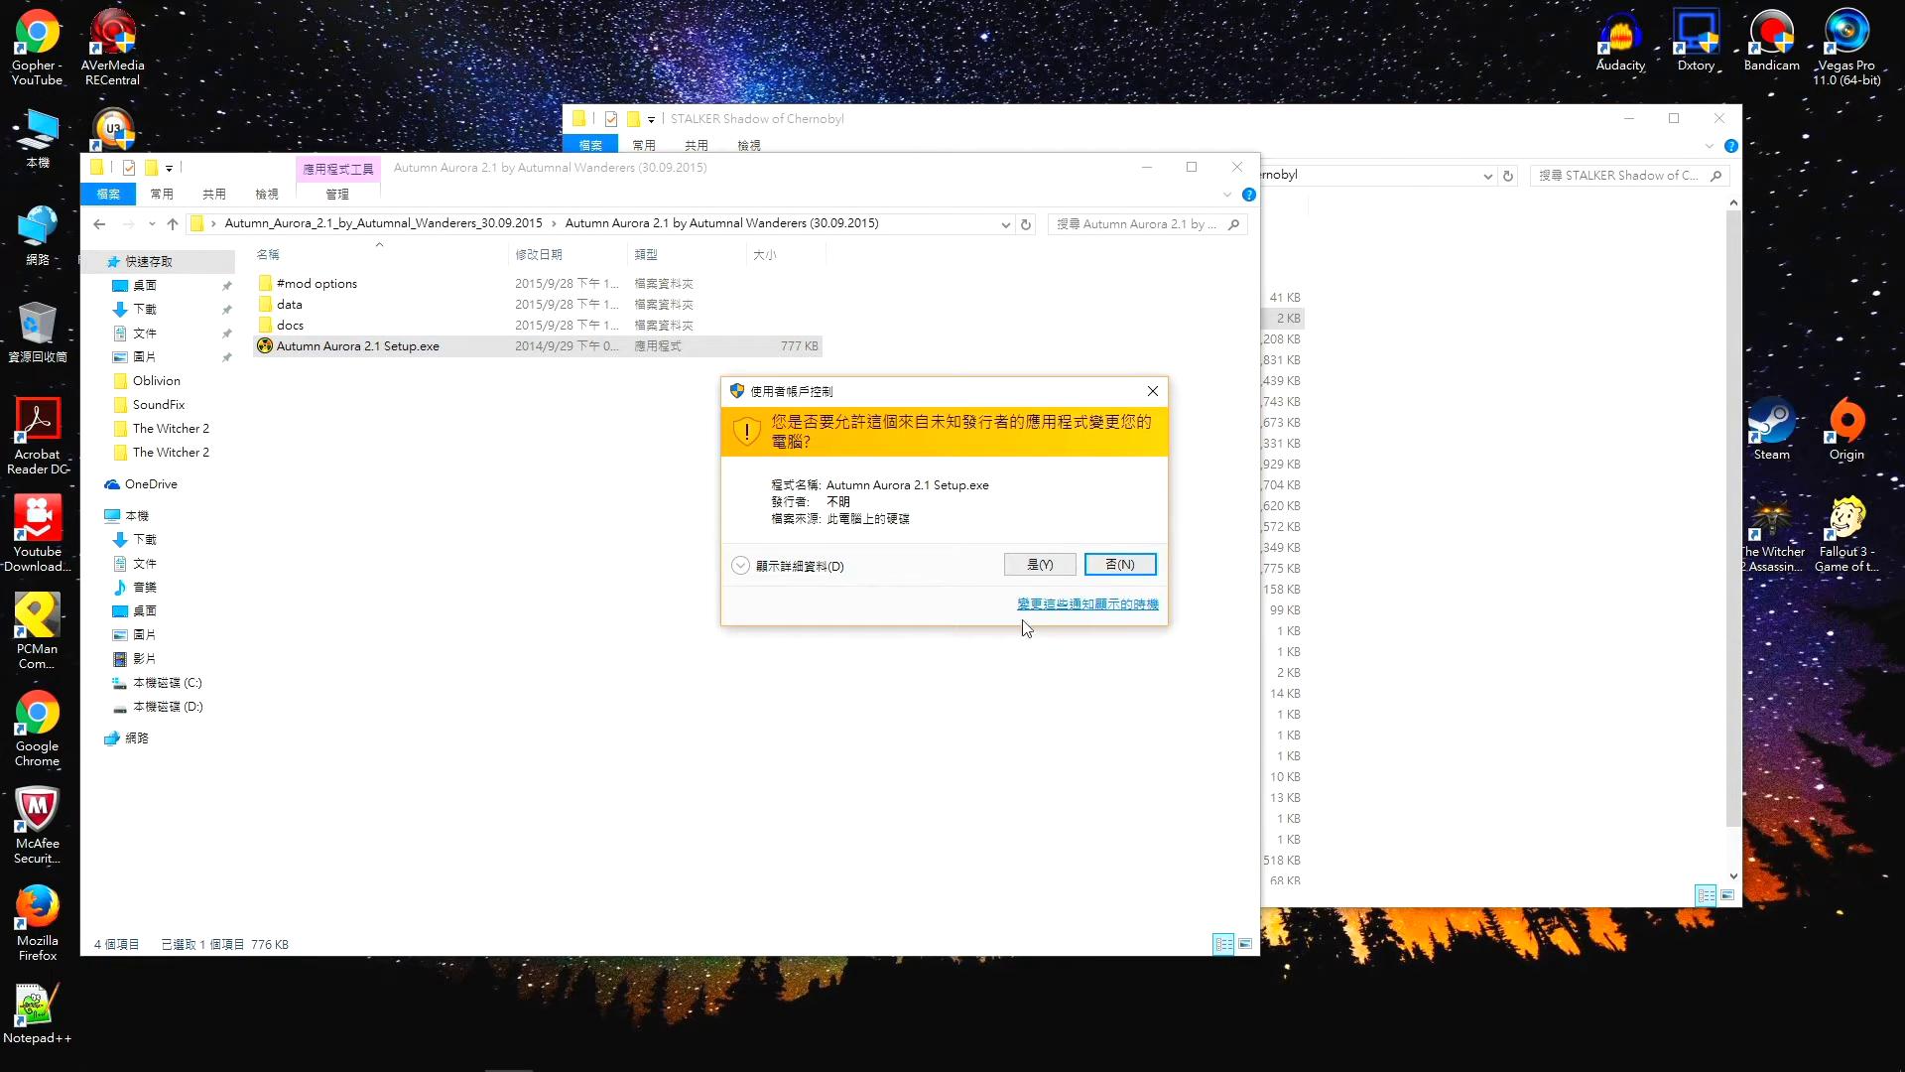
left_click(1033, 561)
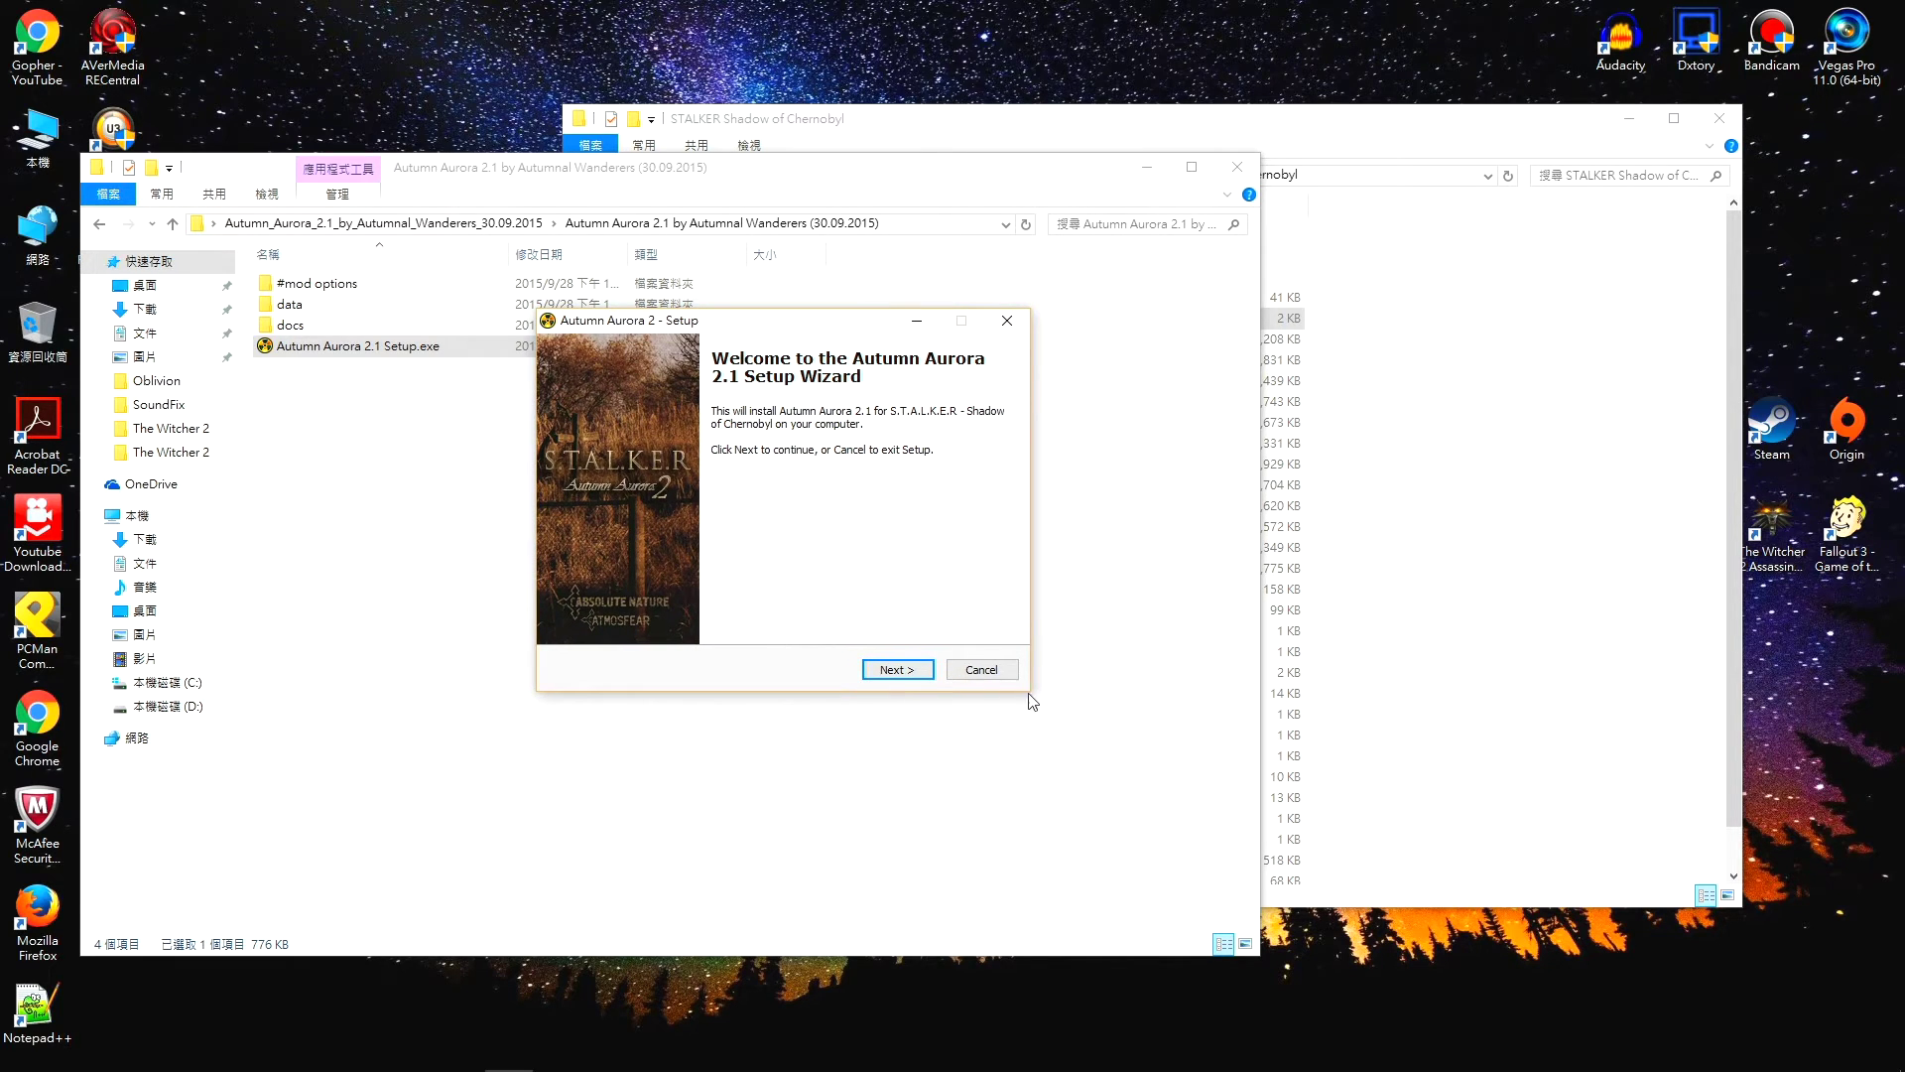
left_click(900, 672)
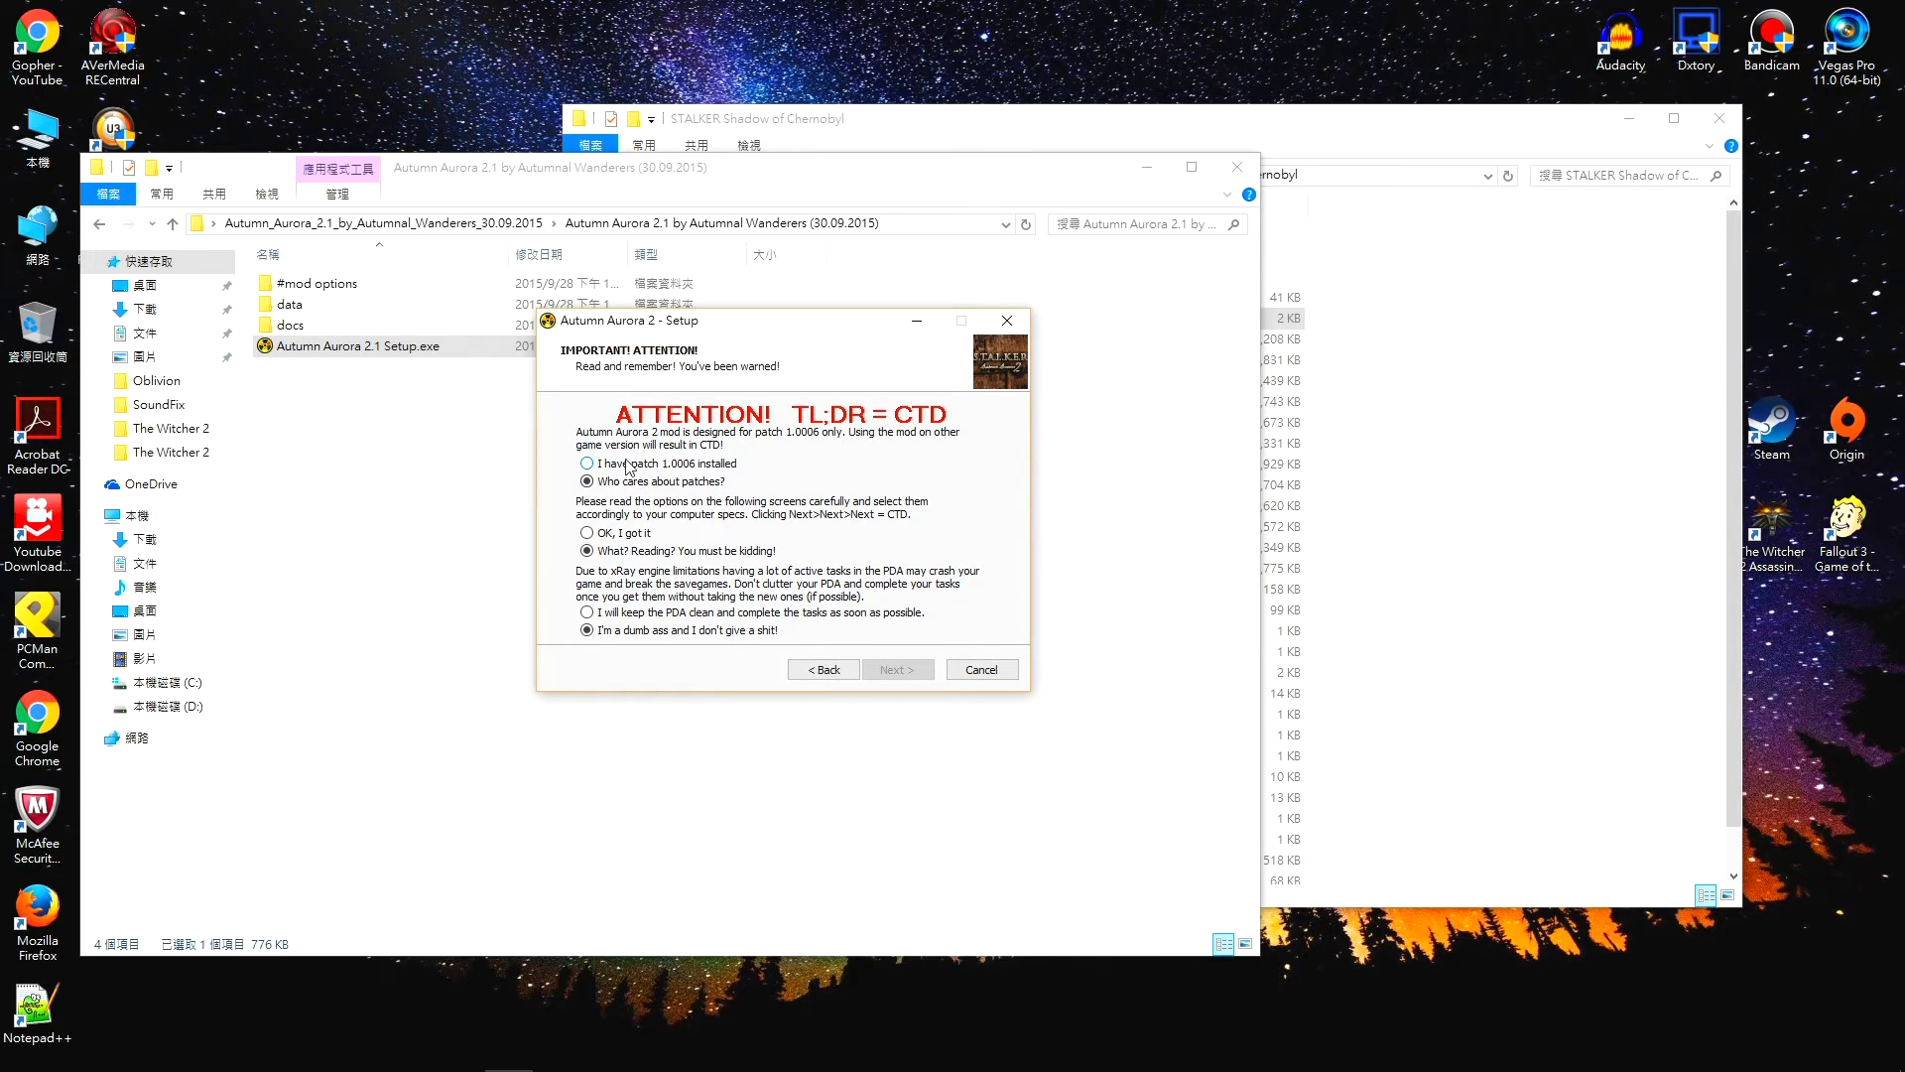
Confirm that patch 1.0006 is installed, that the options notice is understood, and that the PDA will be kept clean.
left_click(592, 465)
left_click(607, 534)
left_click(640, 613)
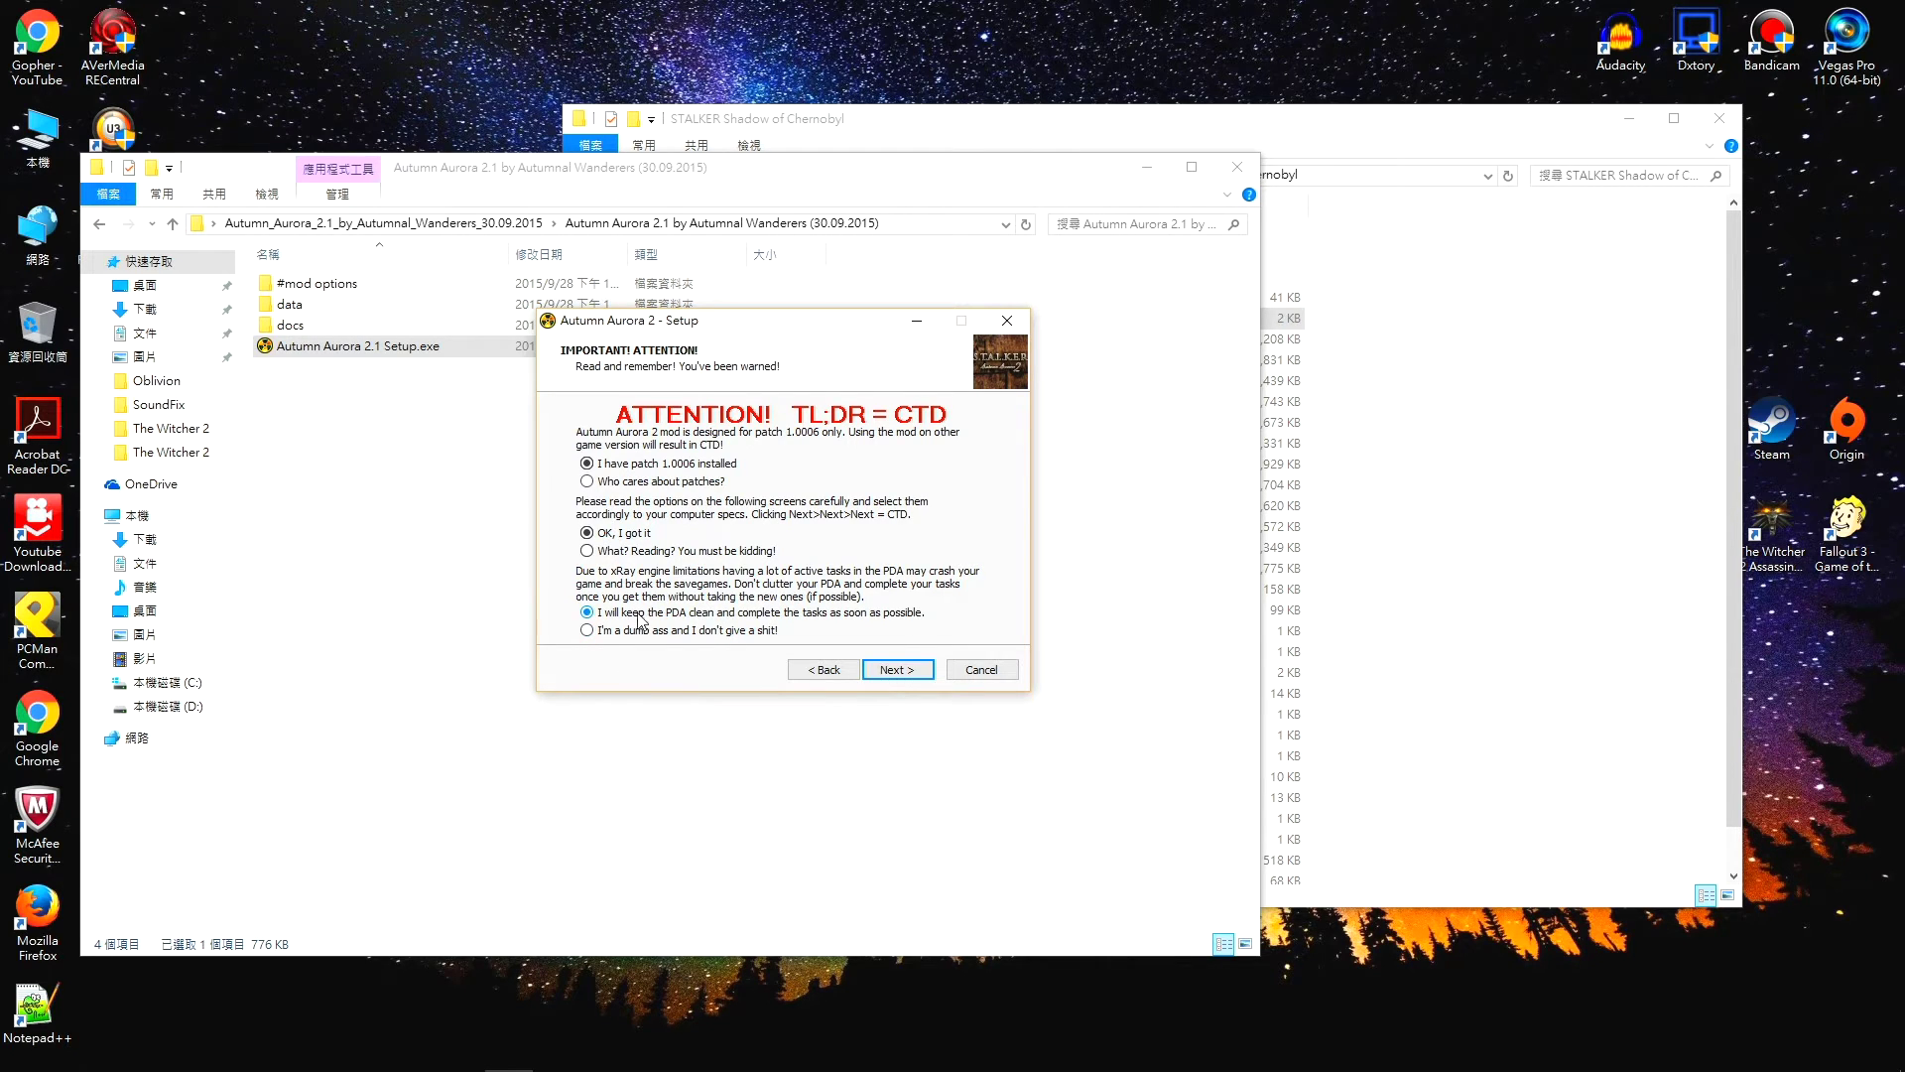
left_click(885, 670)
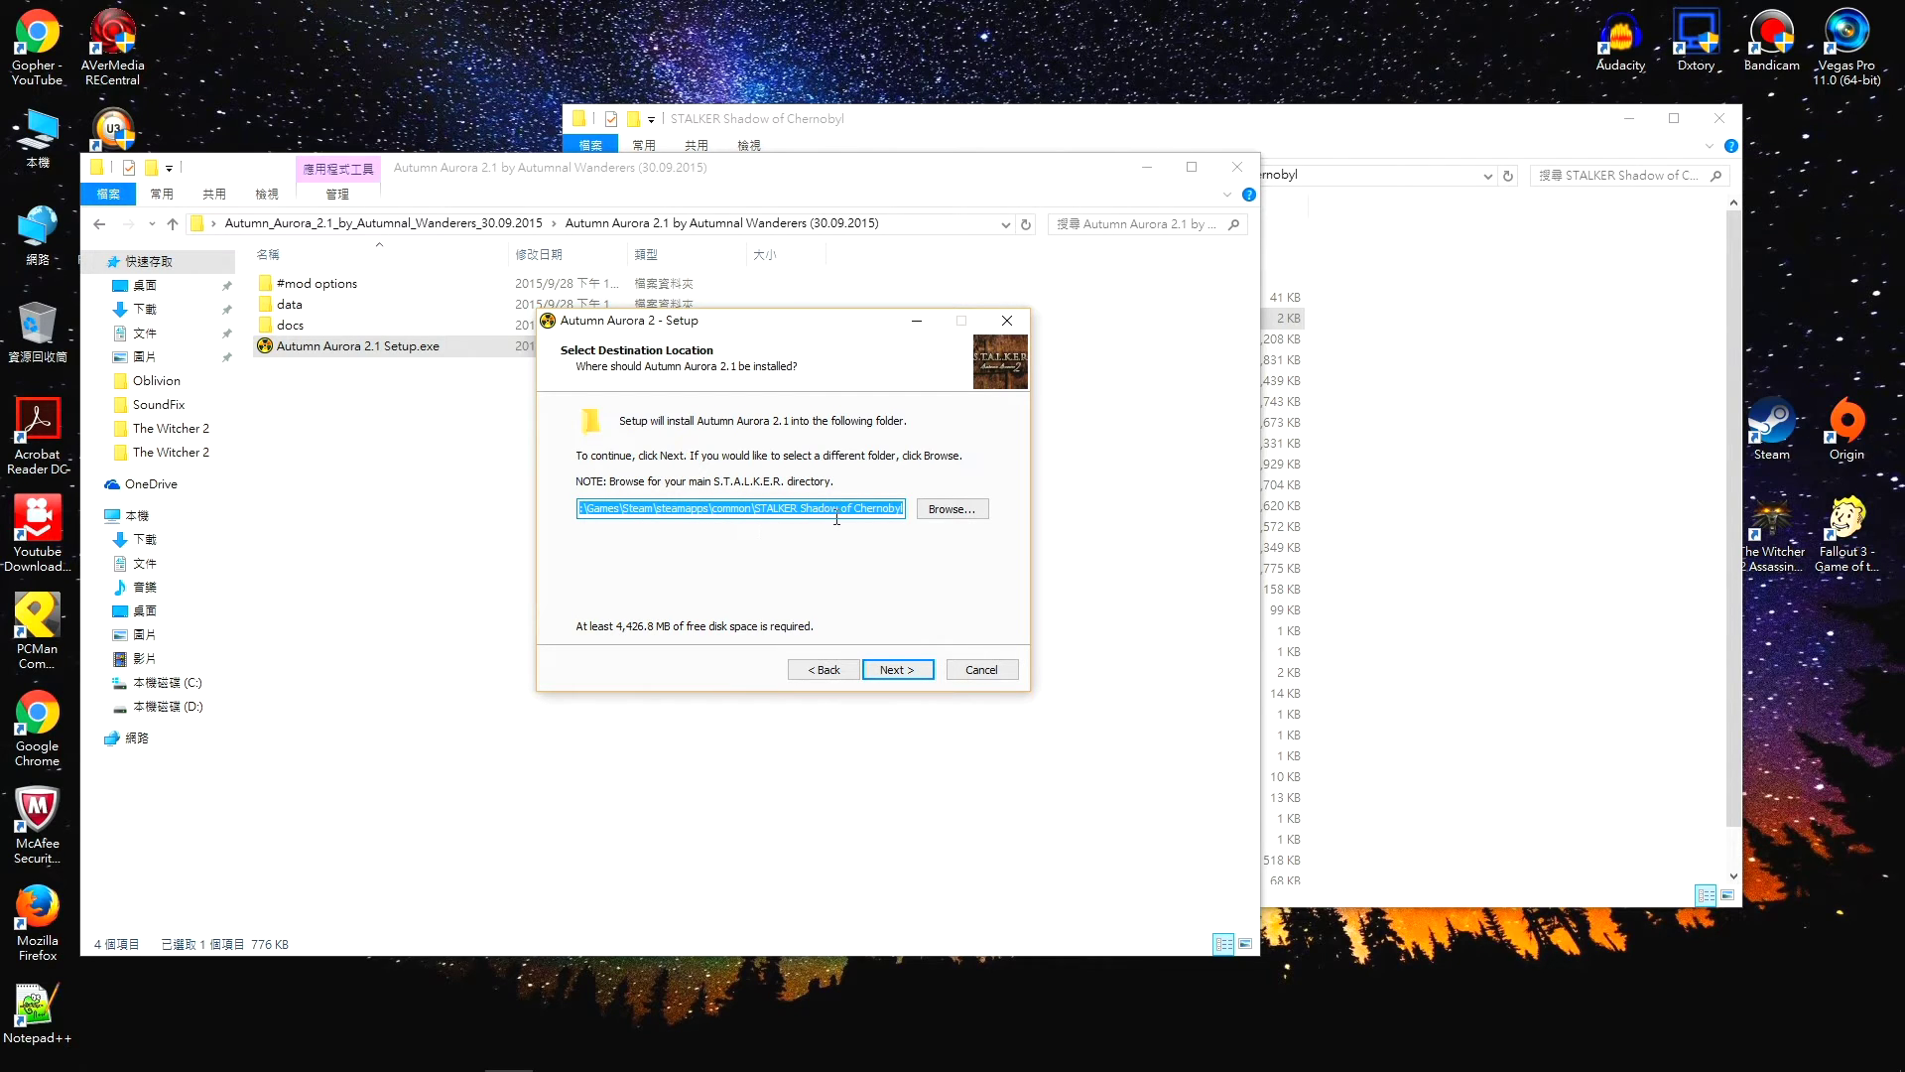
Accept the STALKER Shadow of Chernobyl destination with English, 67.5 FOV, 100m grass distance, ENB enabled and Full Dynamic Lighting (R2).
left_click(889, 662)
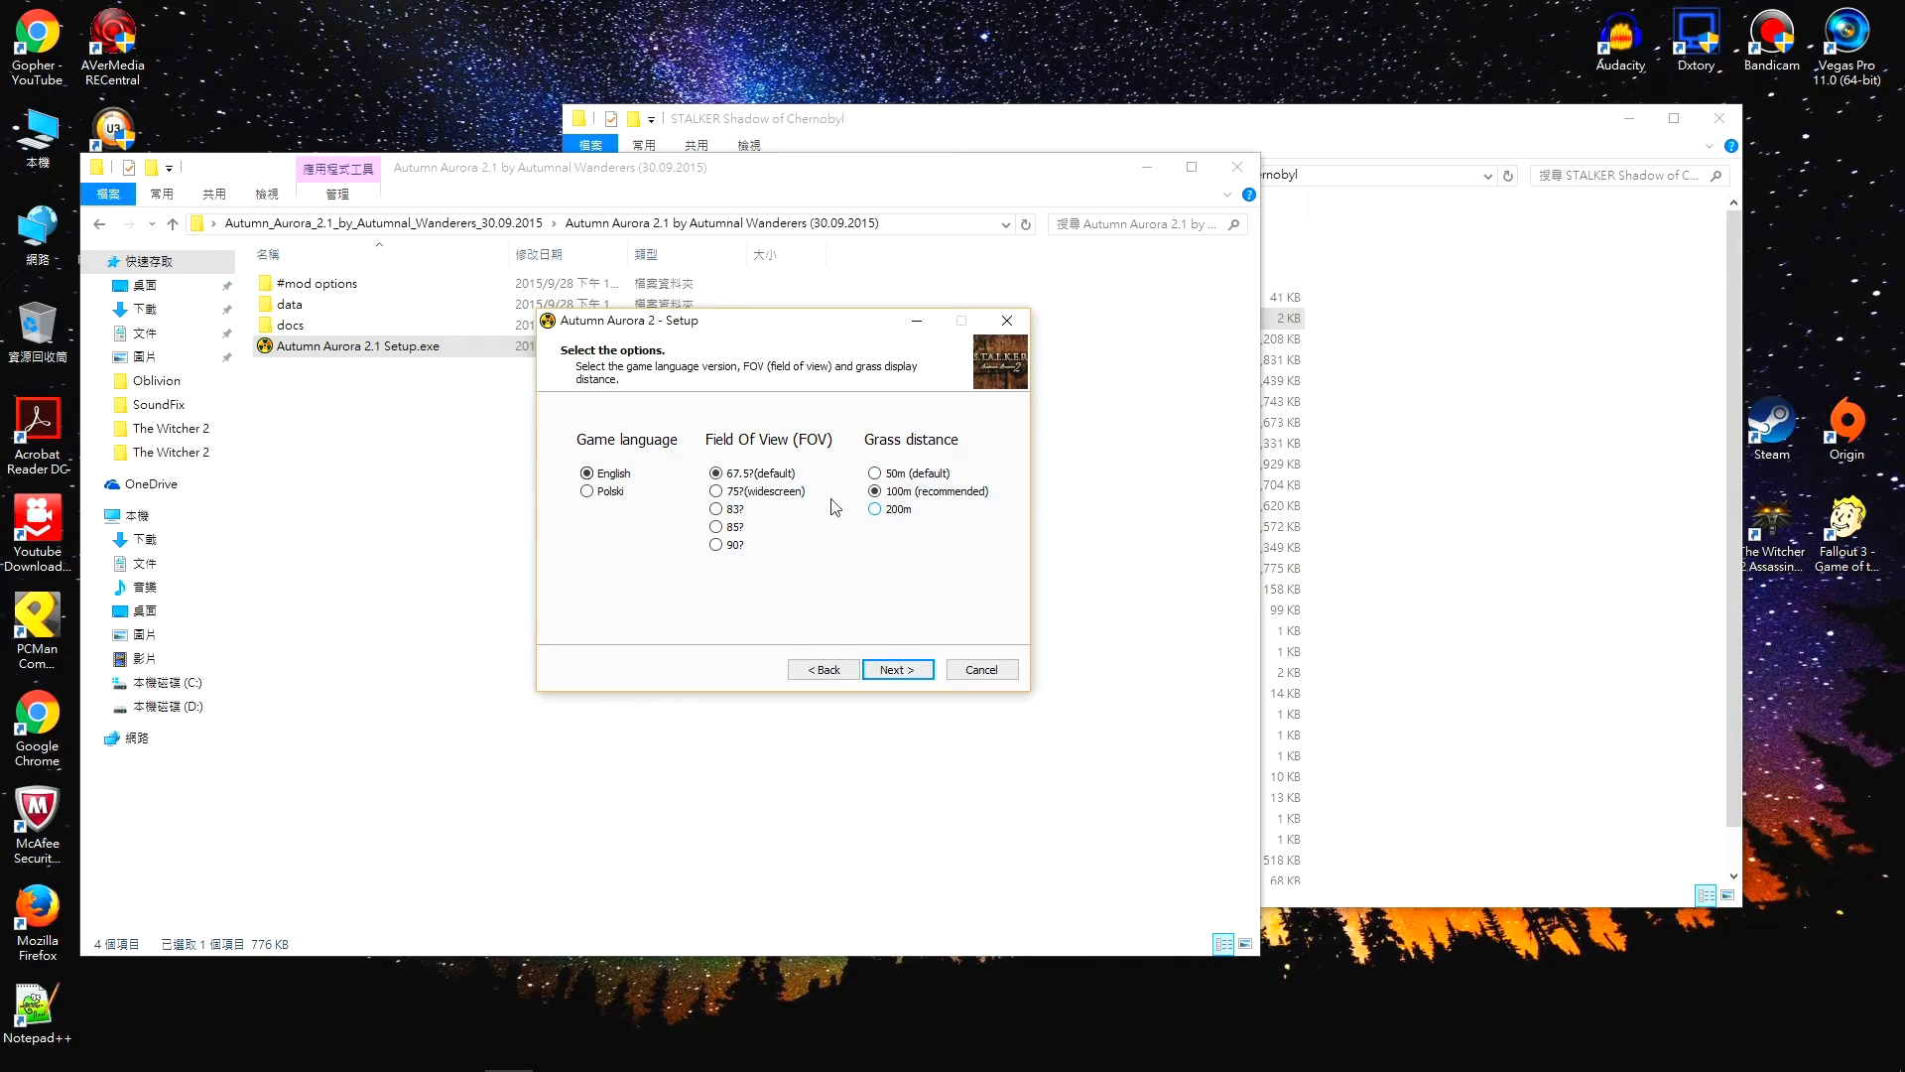
left_click(893, 669)
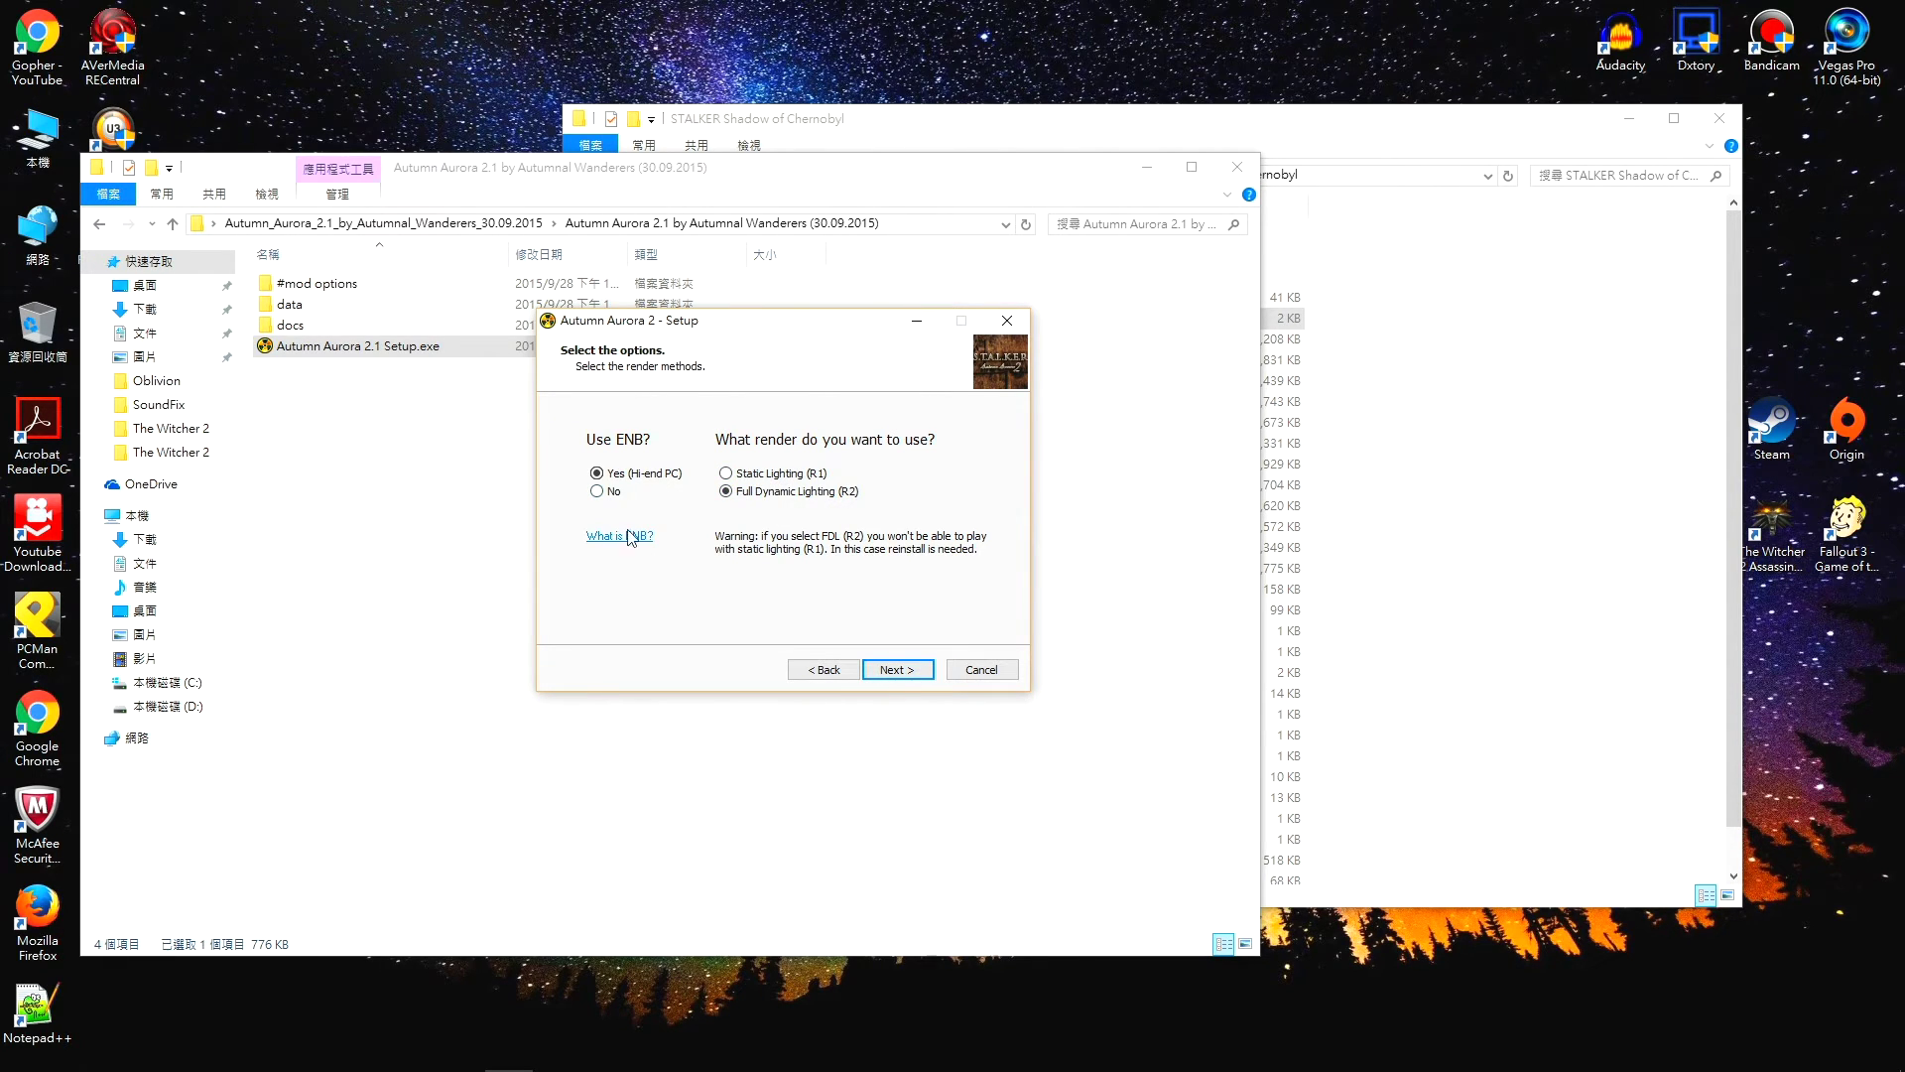
left_click(891, 669)
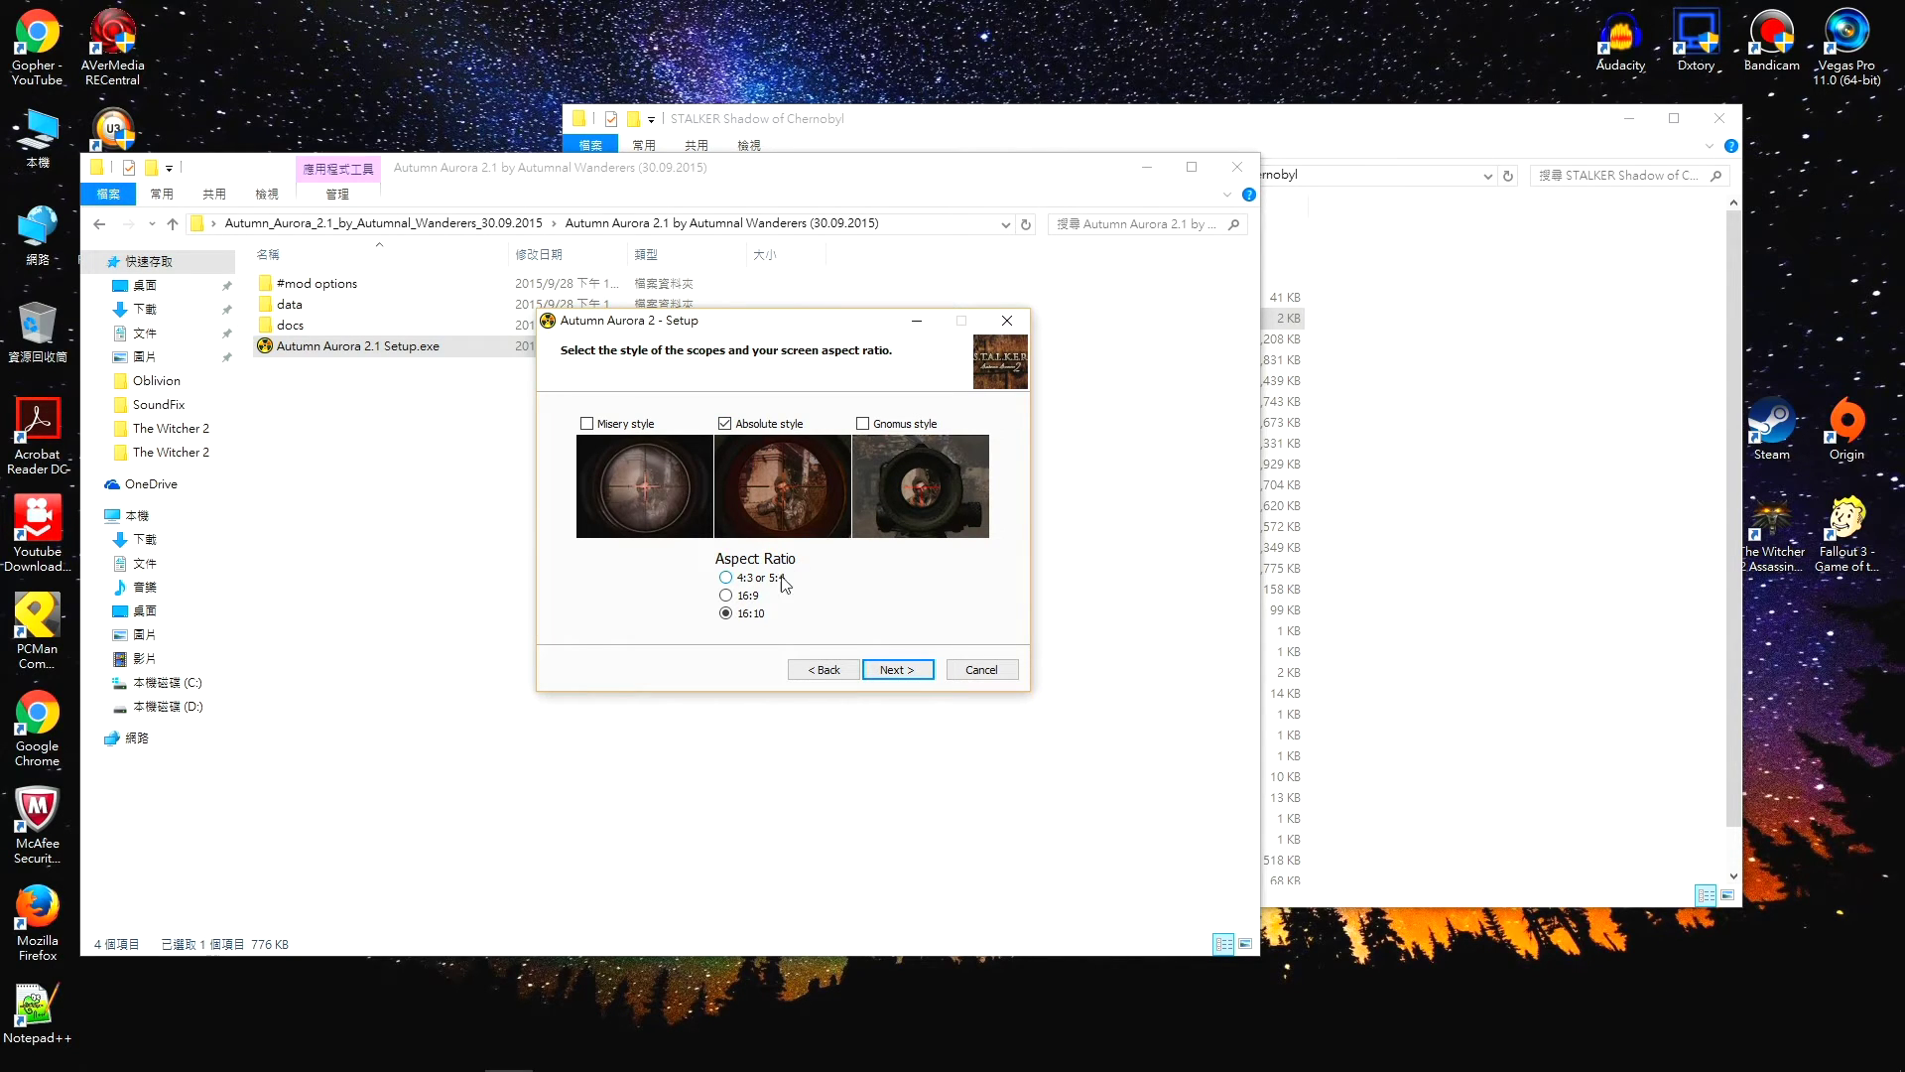
Choose the 16:9 aspect ratio with Absolute style scopes, and select the Thanatos Touch visual style.
left_click(726, 596)
left_click(896, 670)
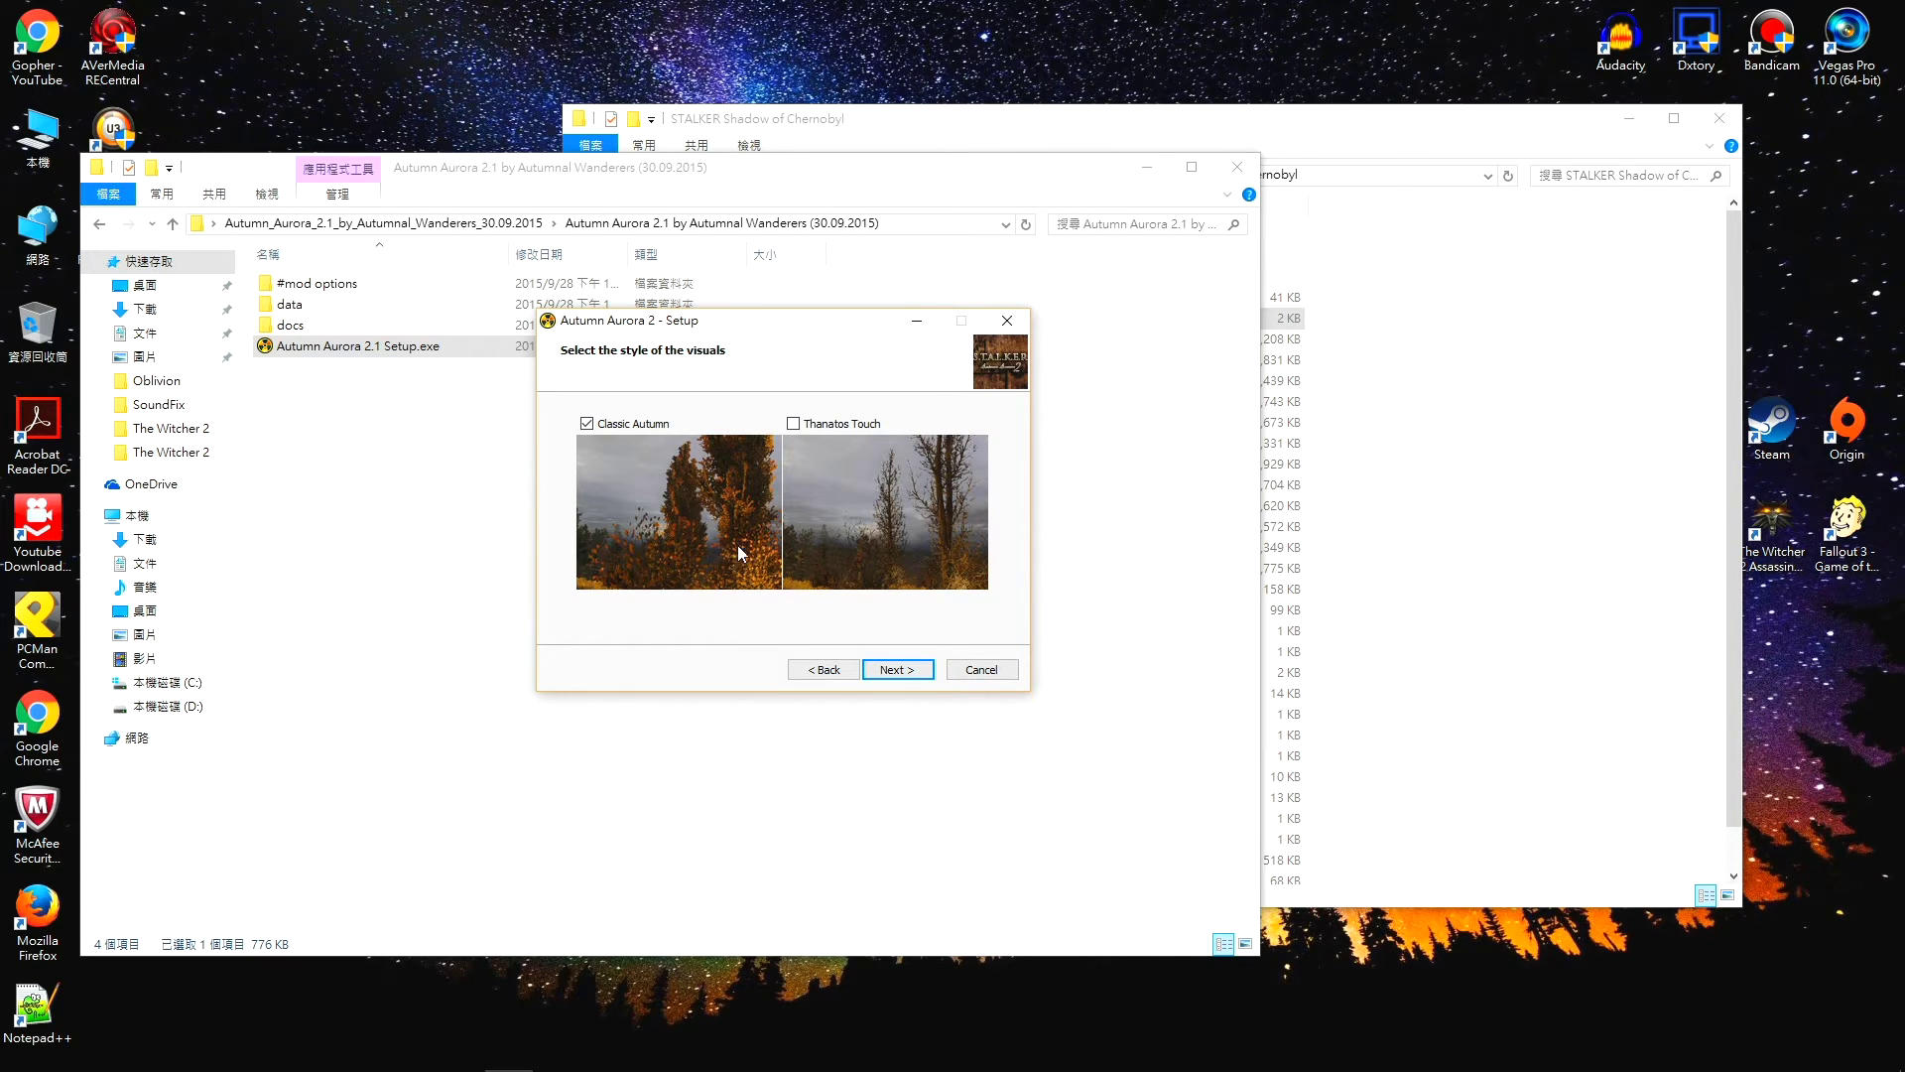
left_click(794, 424)
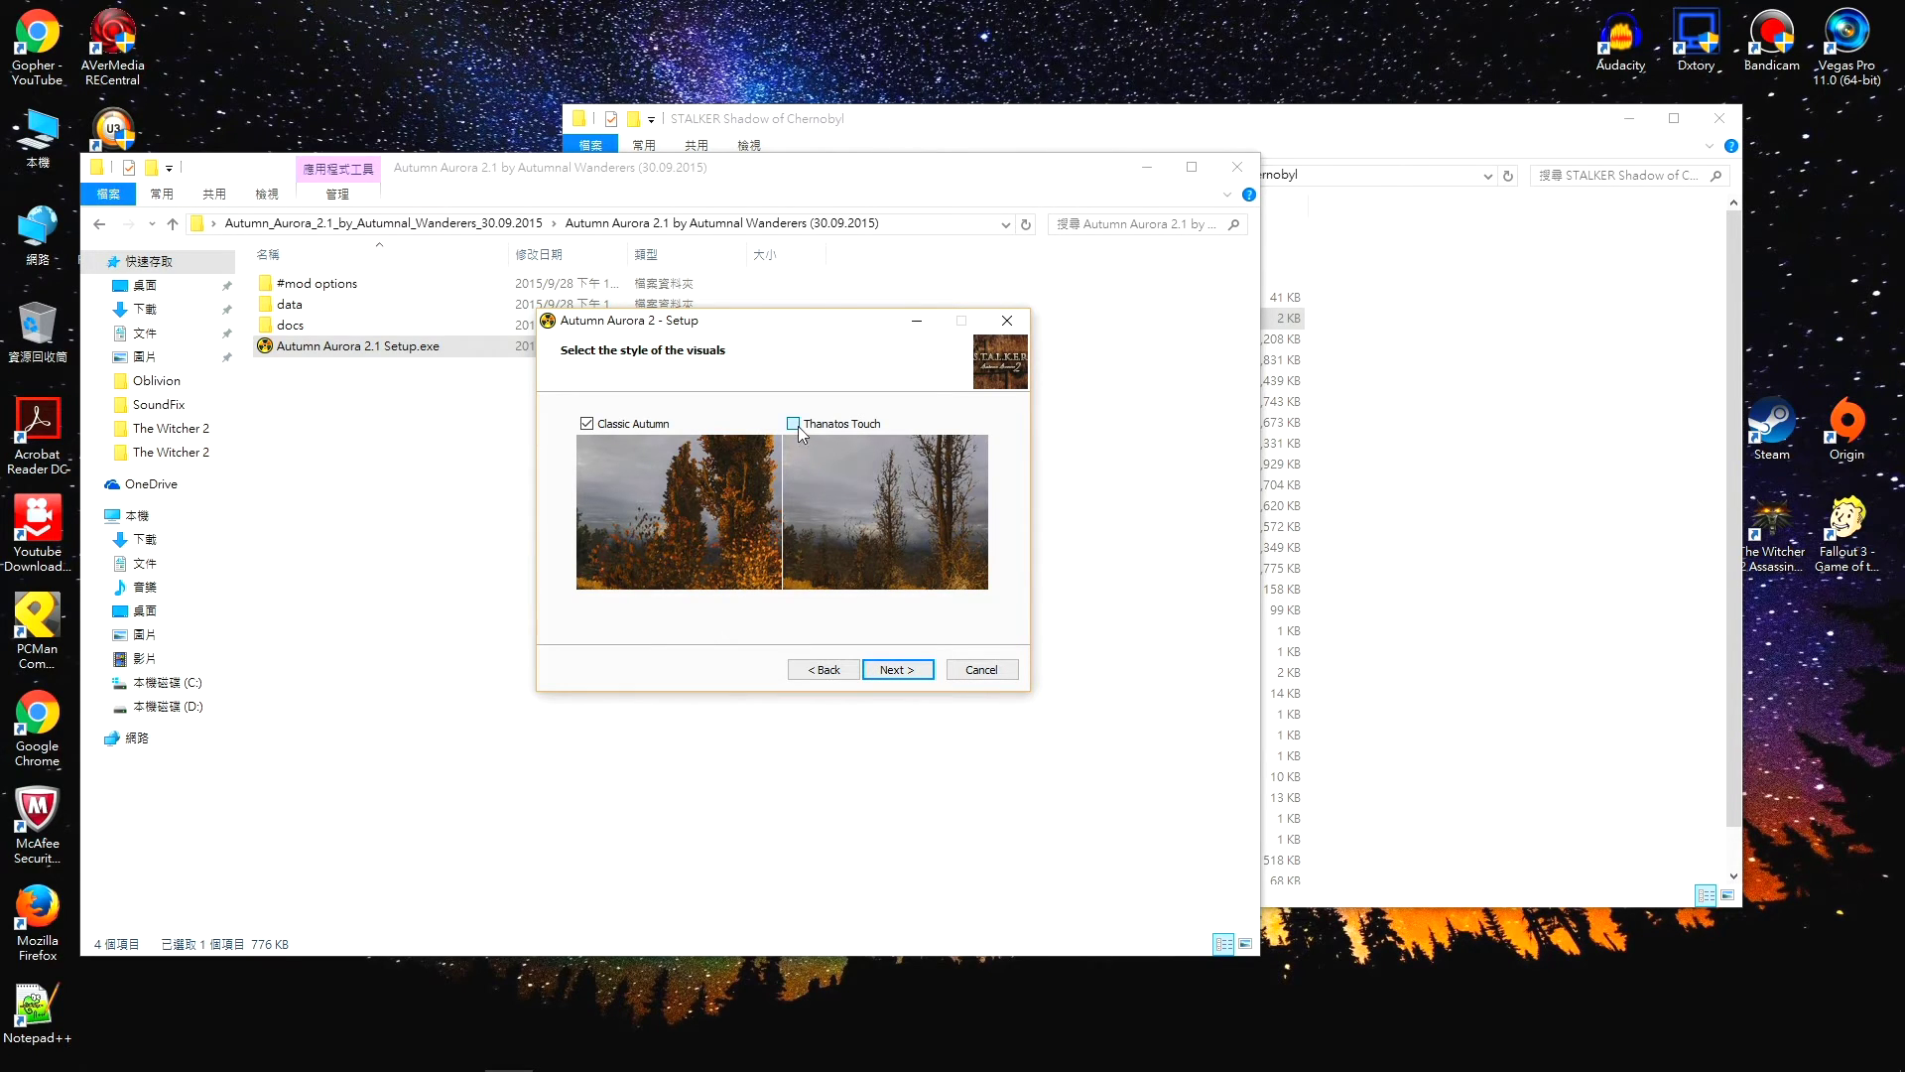
left_click(899, 669)
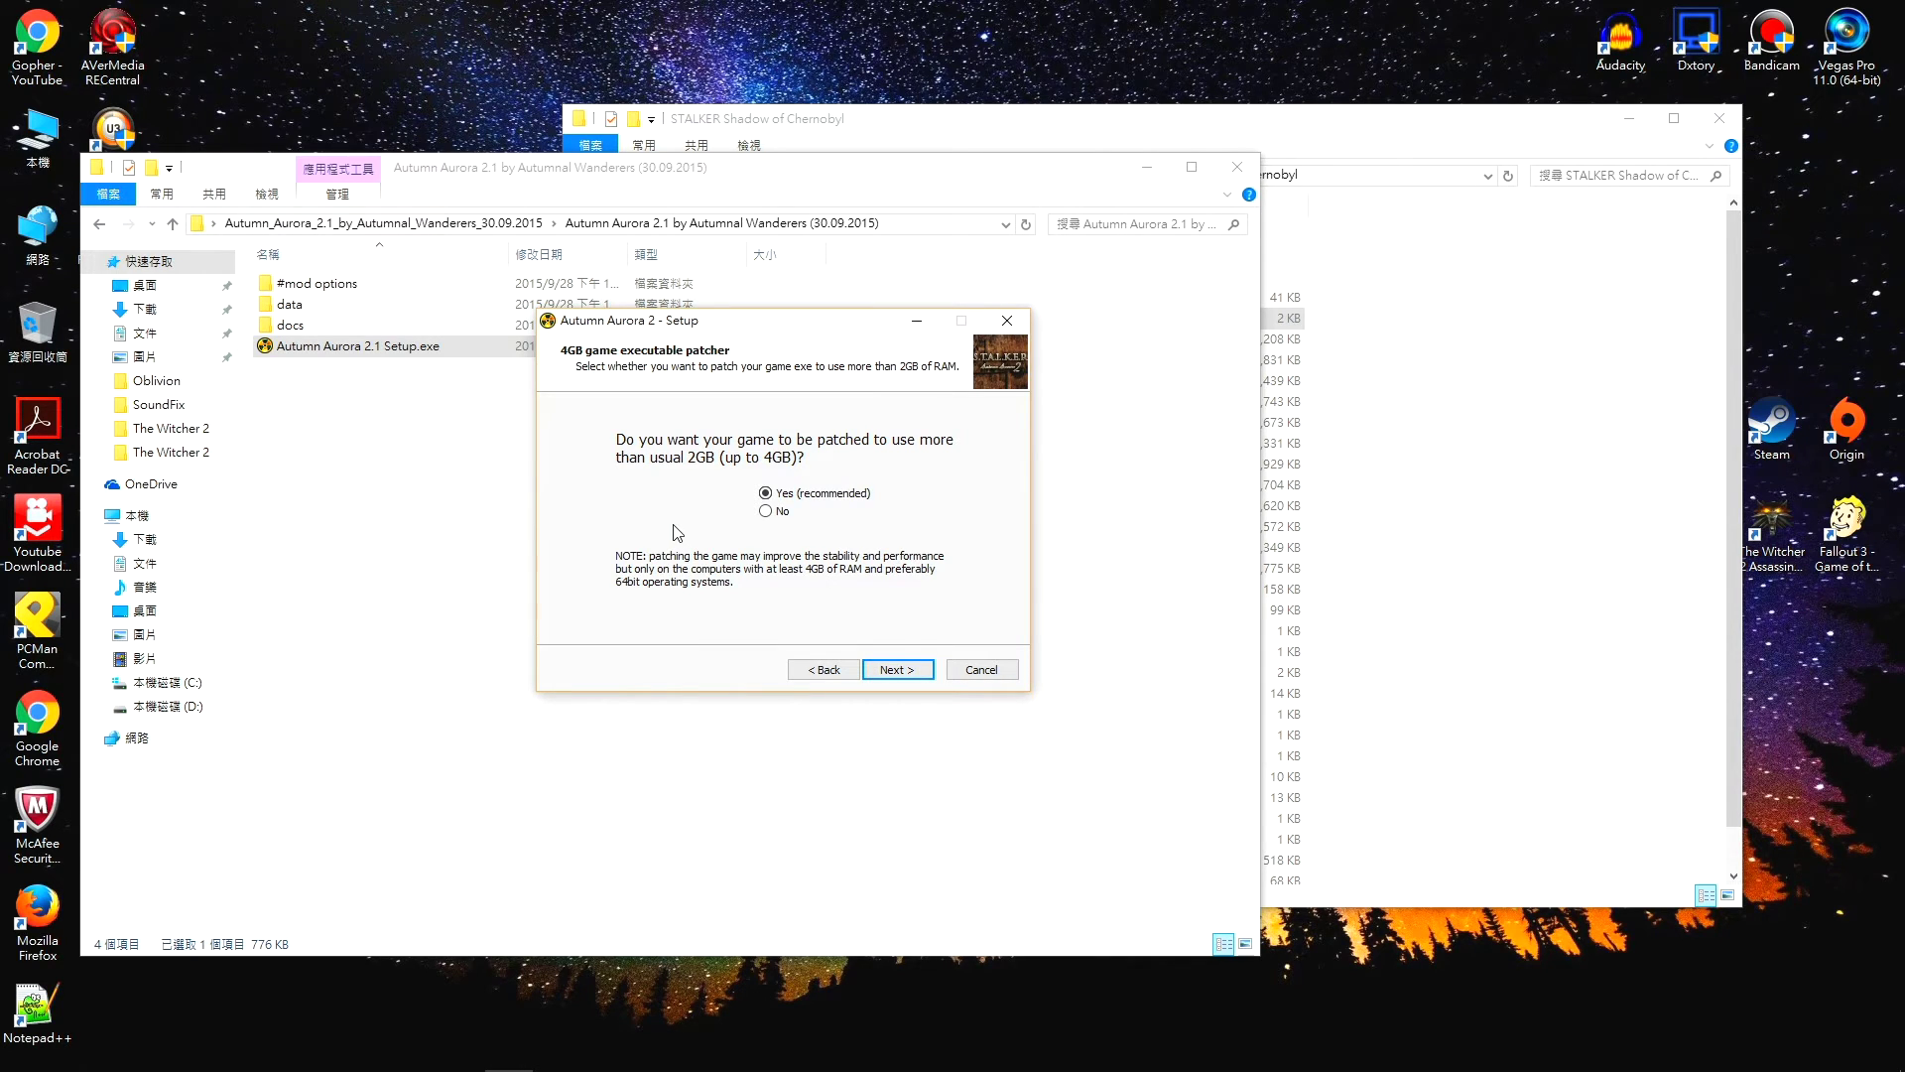
Keep the recommended 4GB executable patch, install Autumn Aurora 2.1 and finish the setup.
left_click(896, 668)
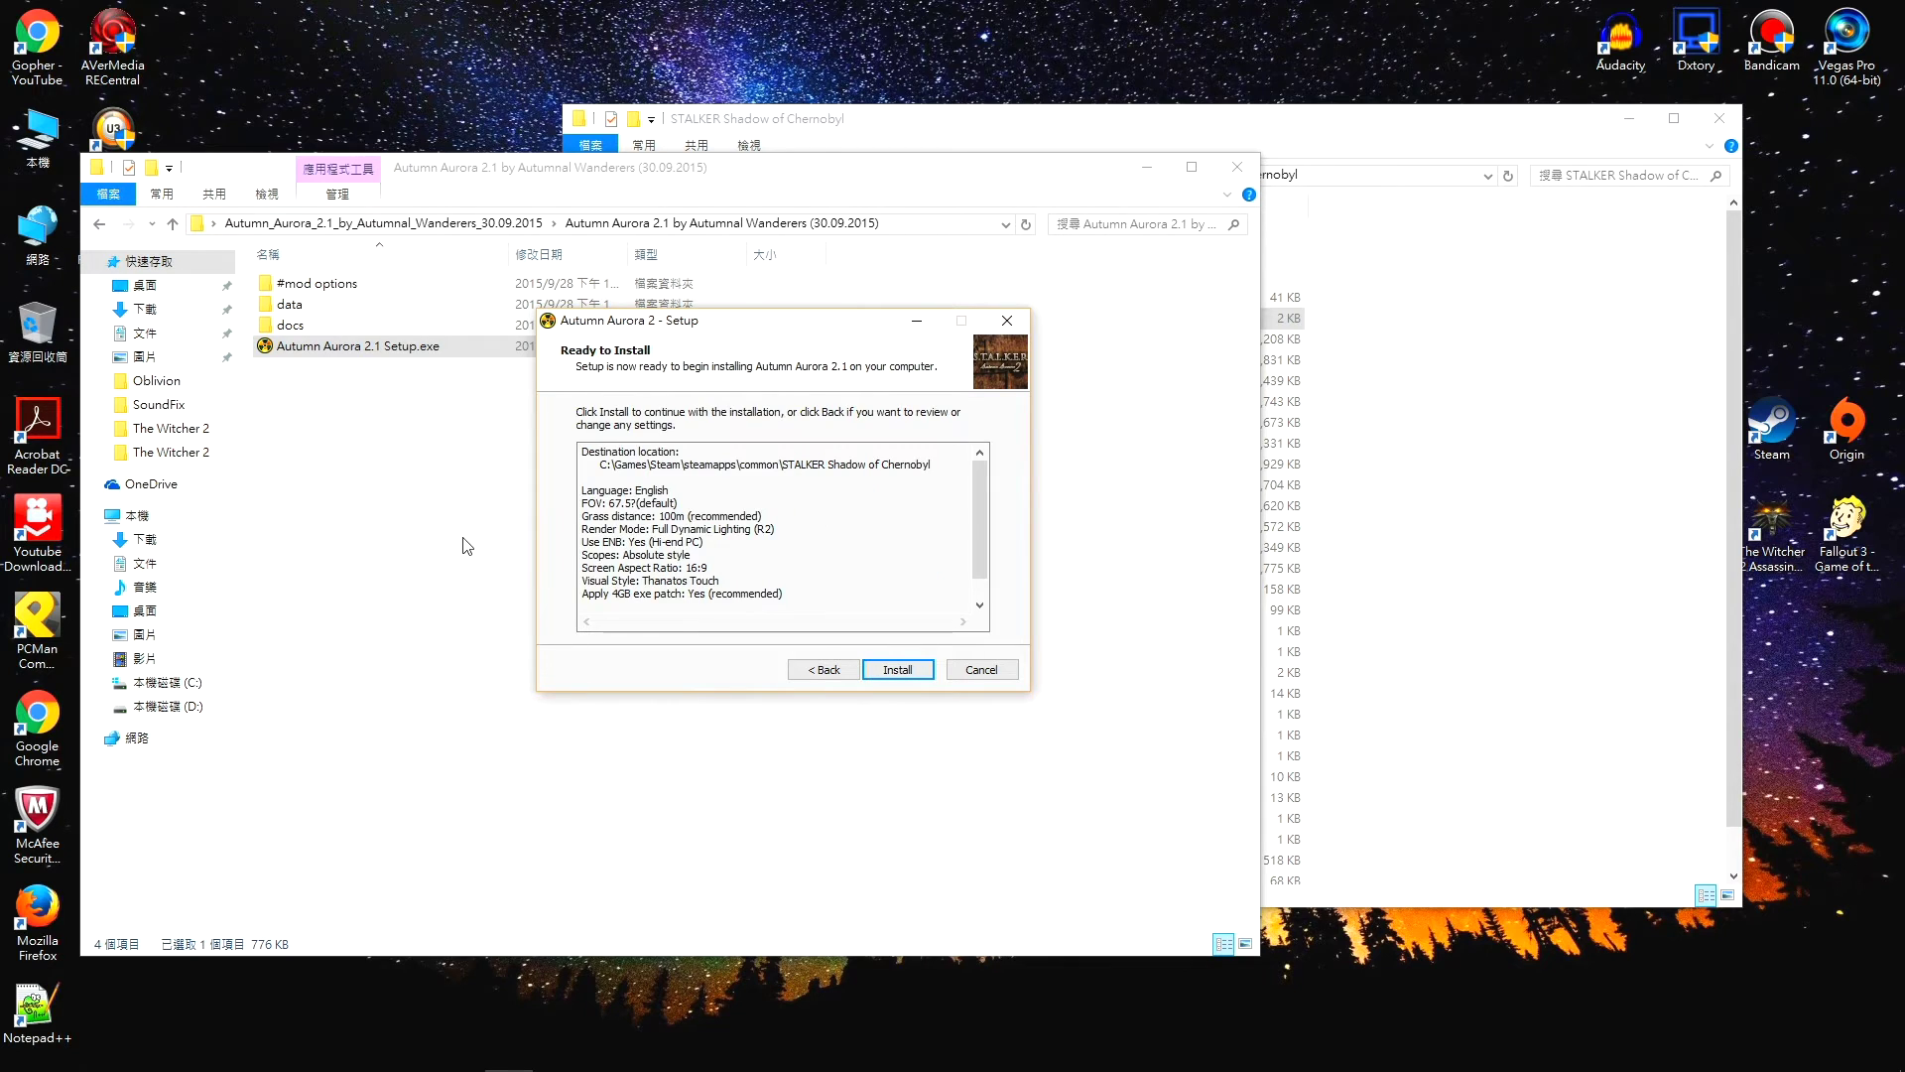
left_click(898, 670)
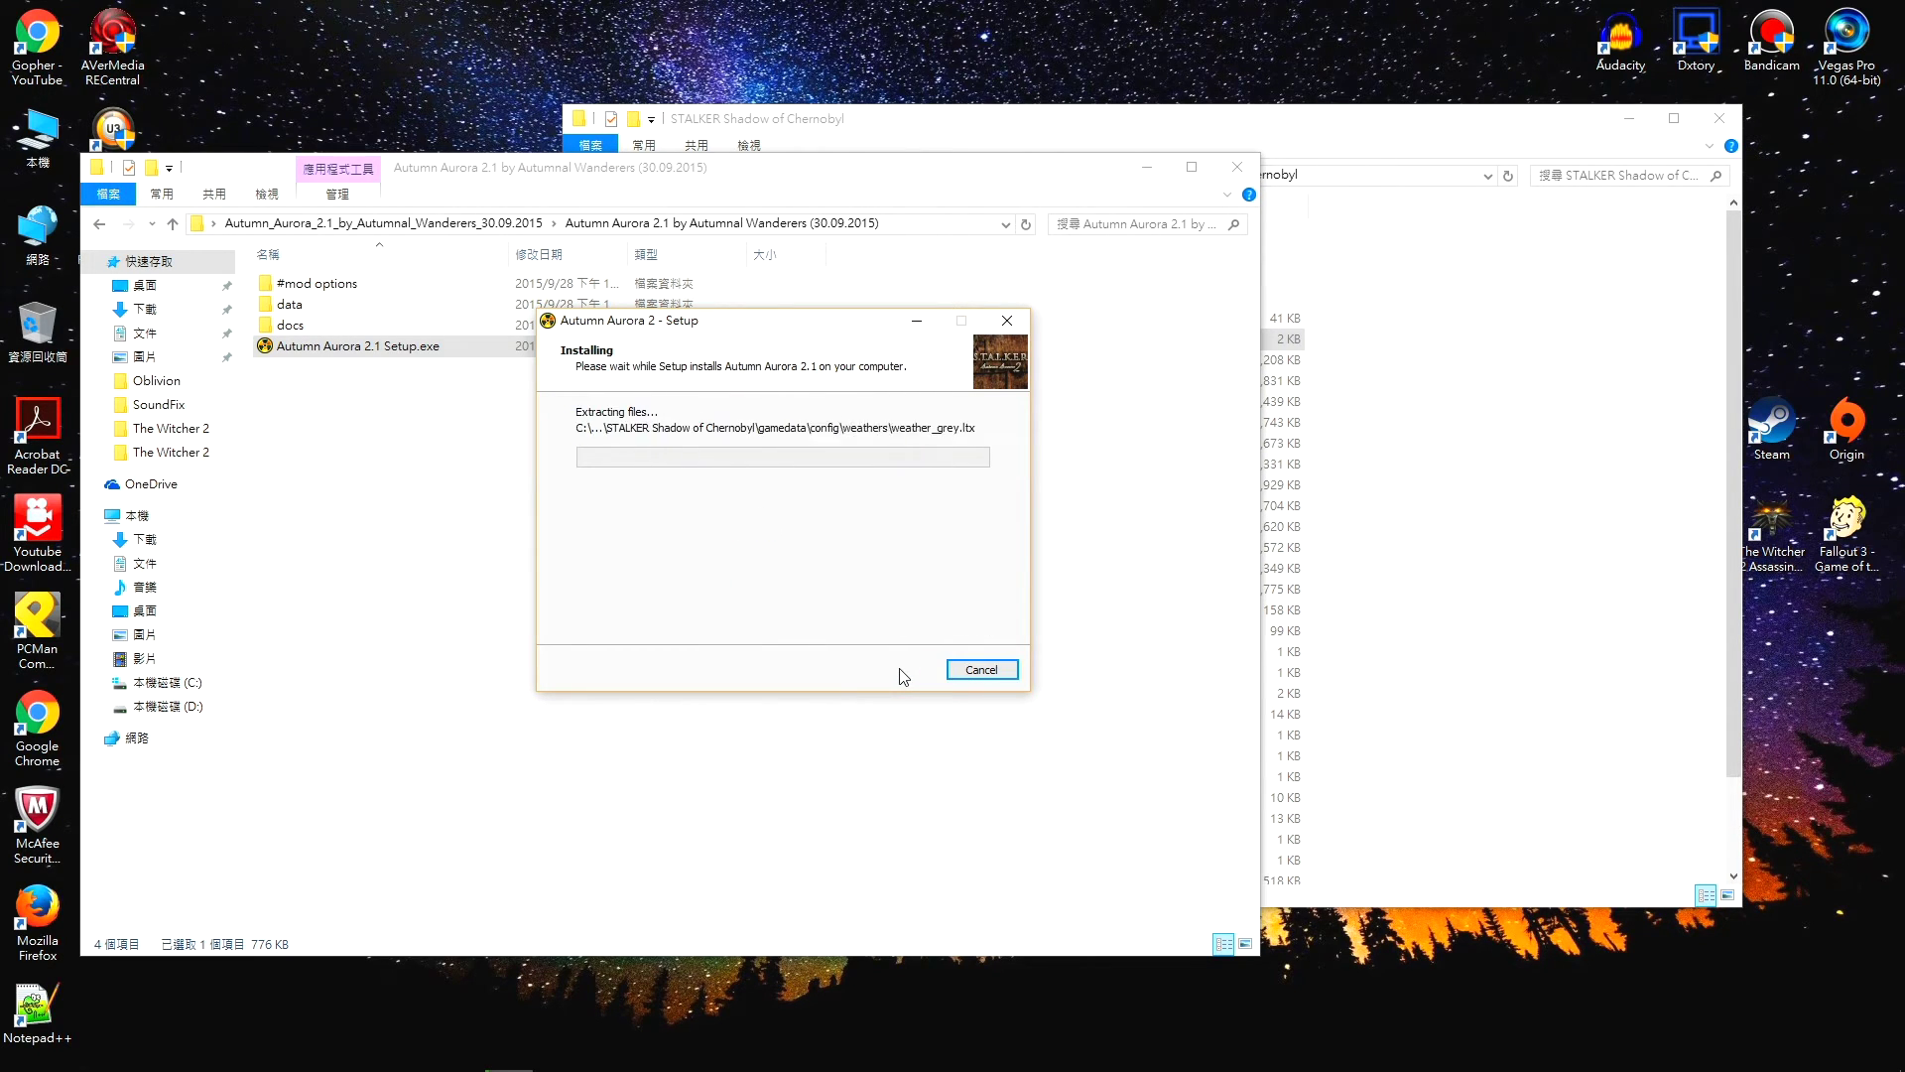
left_click(898, 671)
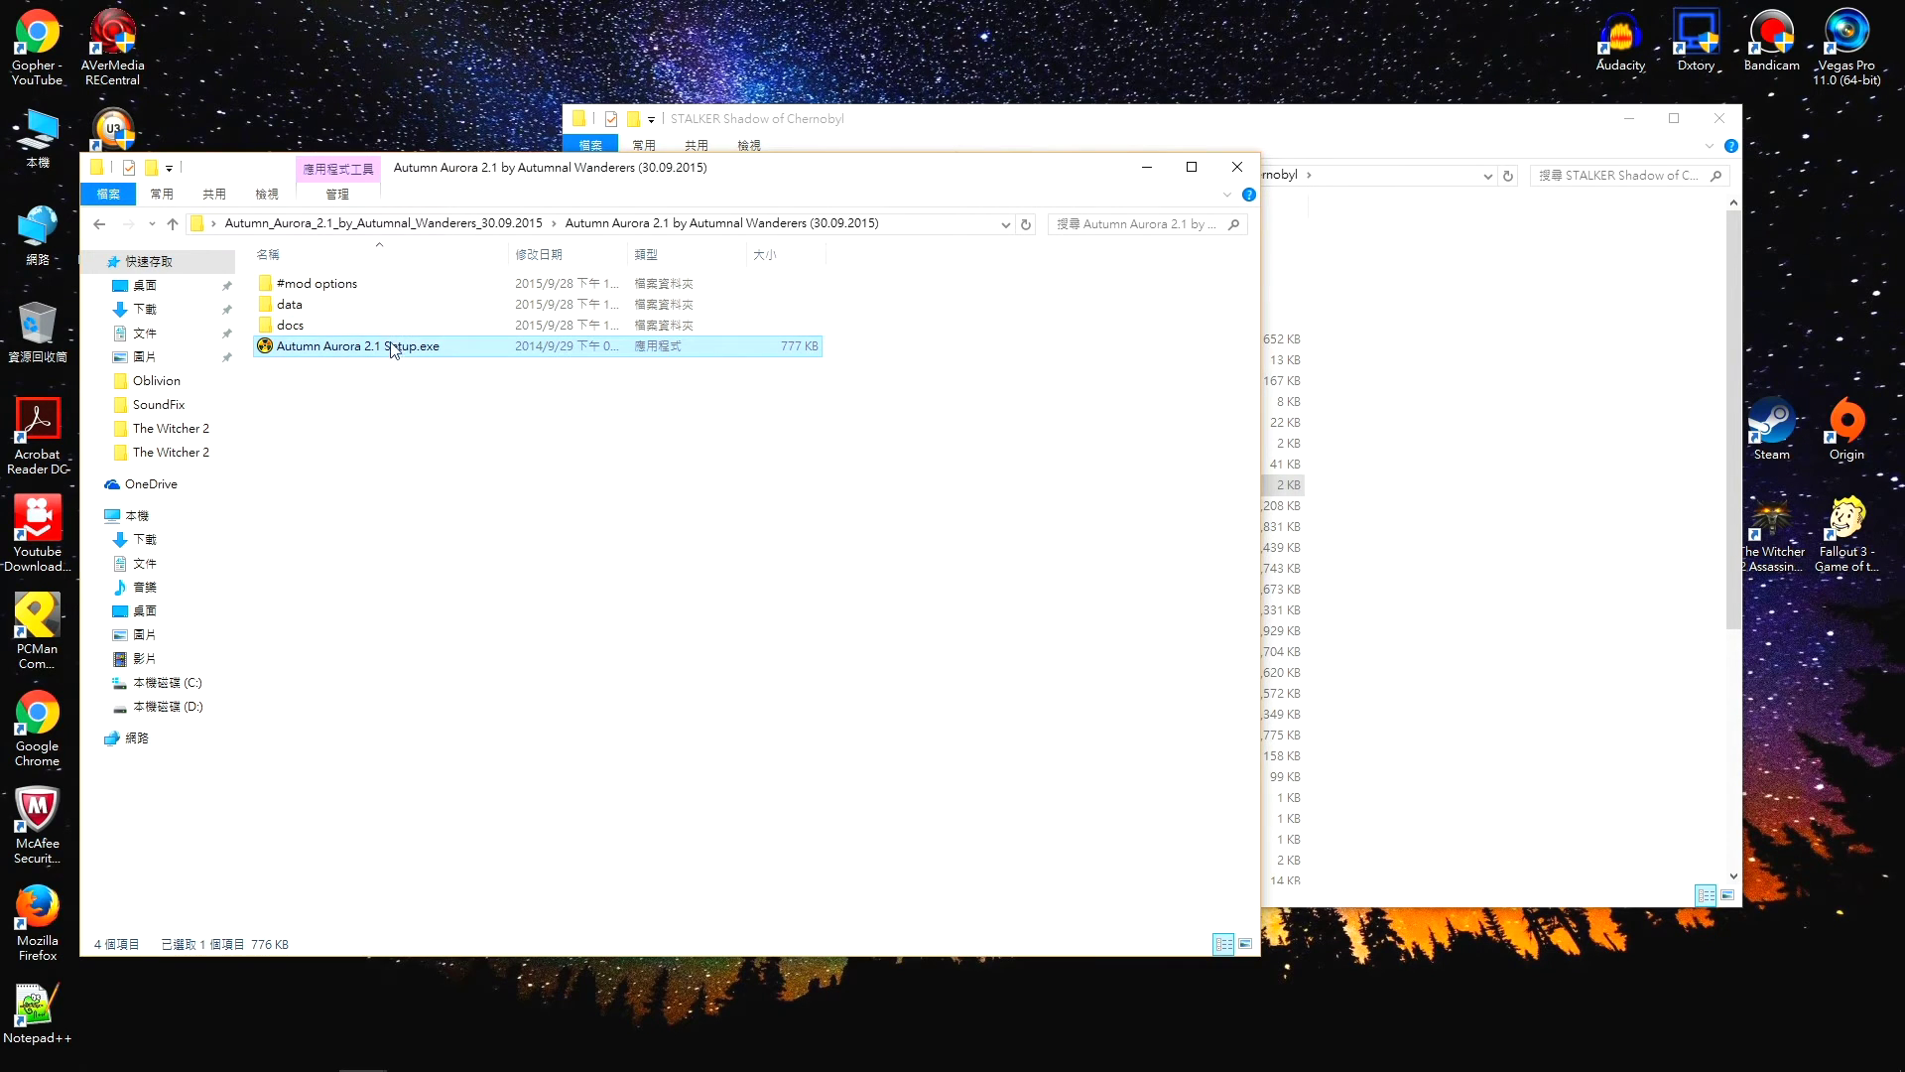
Open the #mod options folder and read the instructions in Manual.txt.
left_click_drag(416, 171, 497, 169)
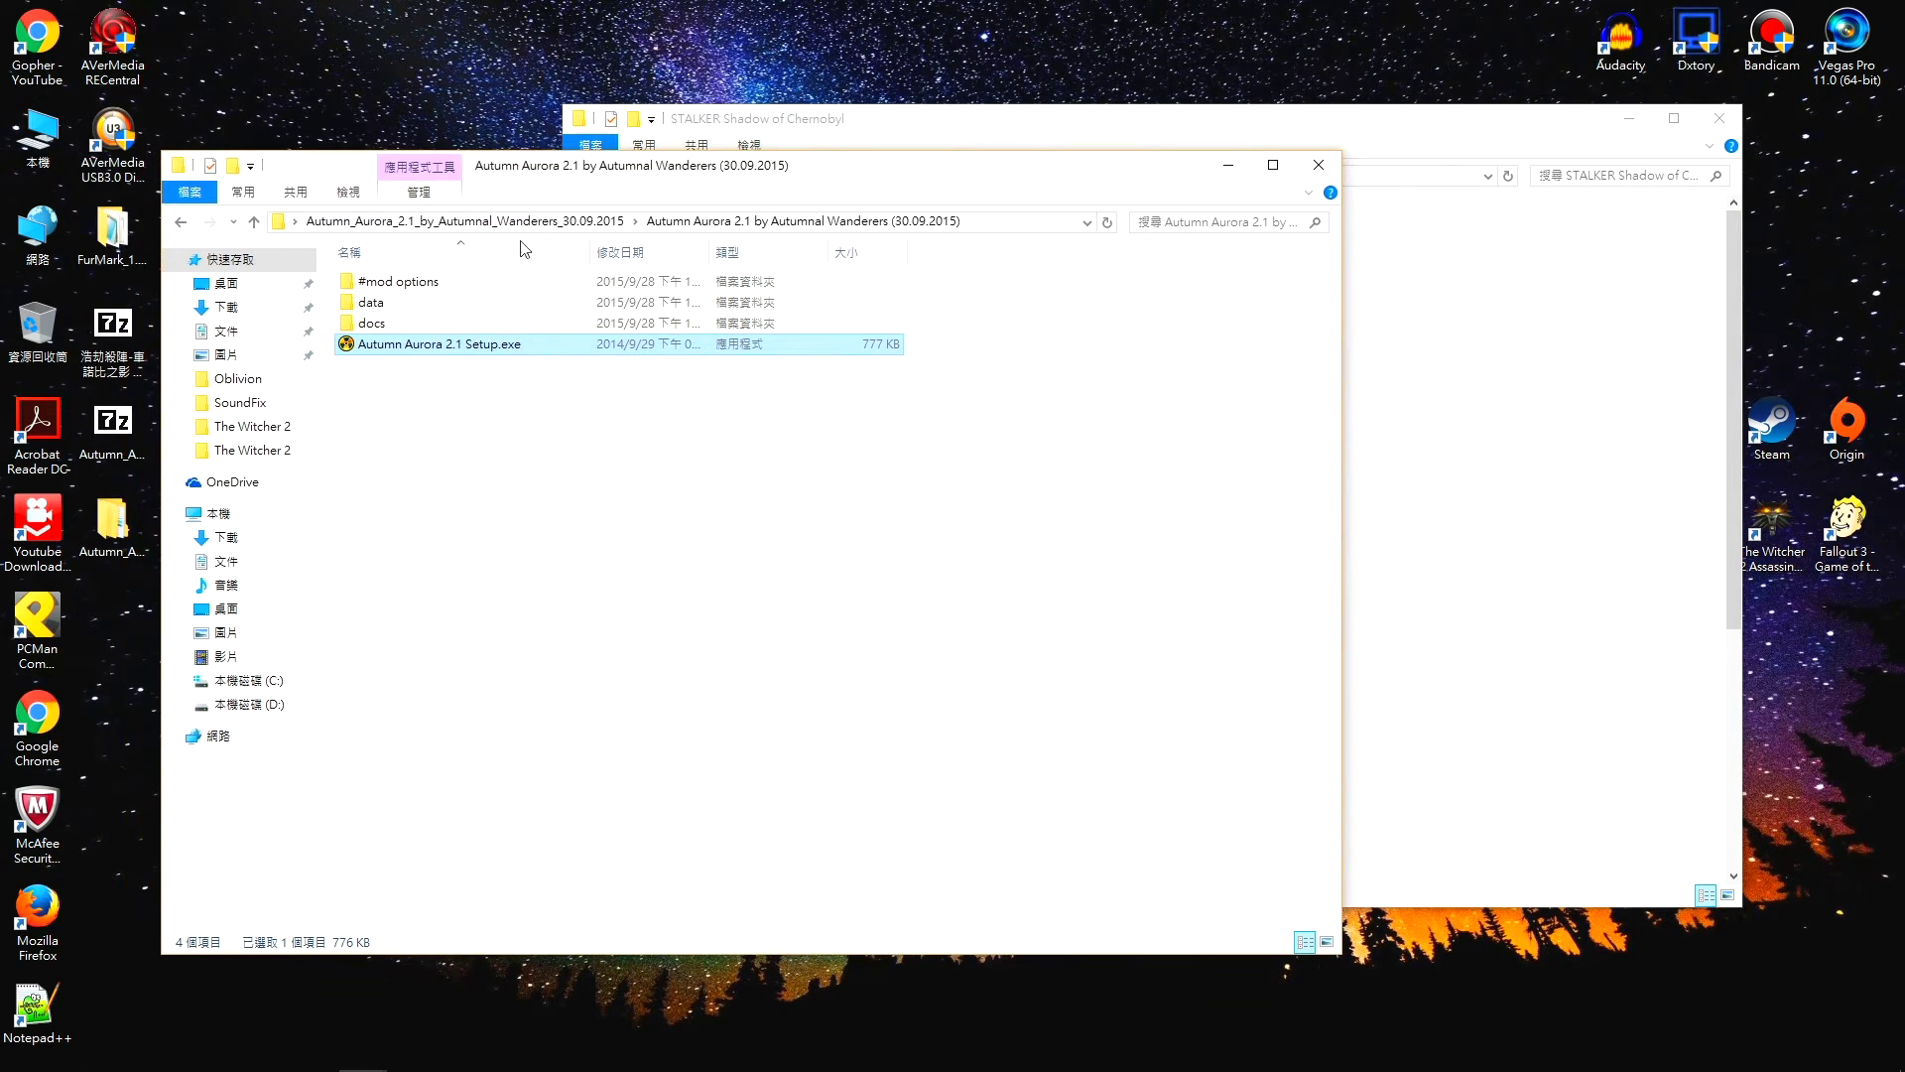
double_click(395, 285)
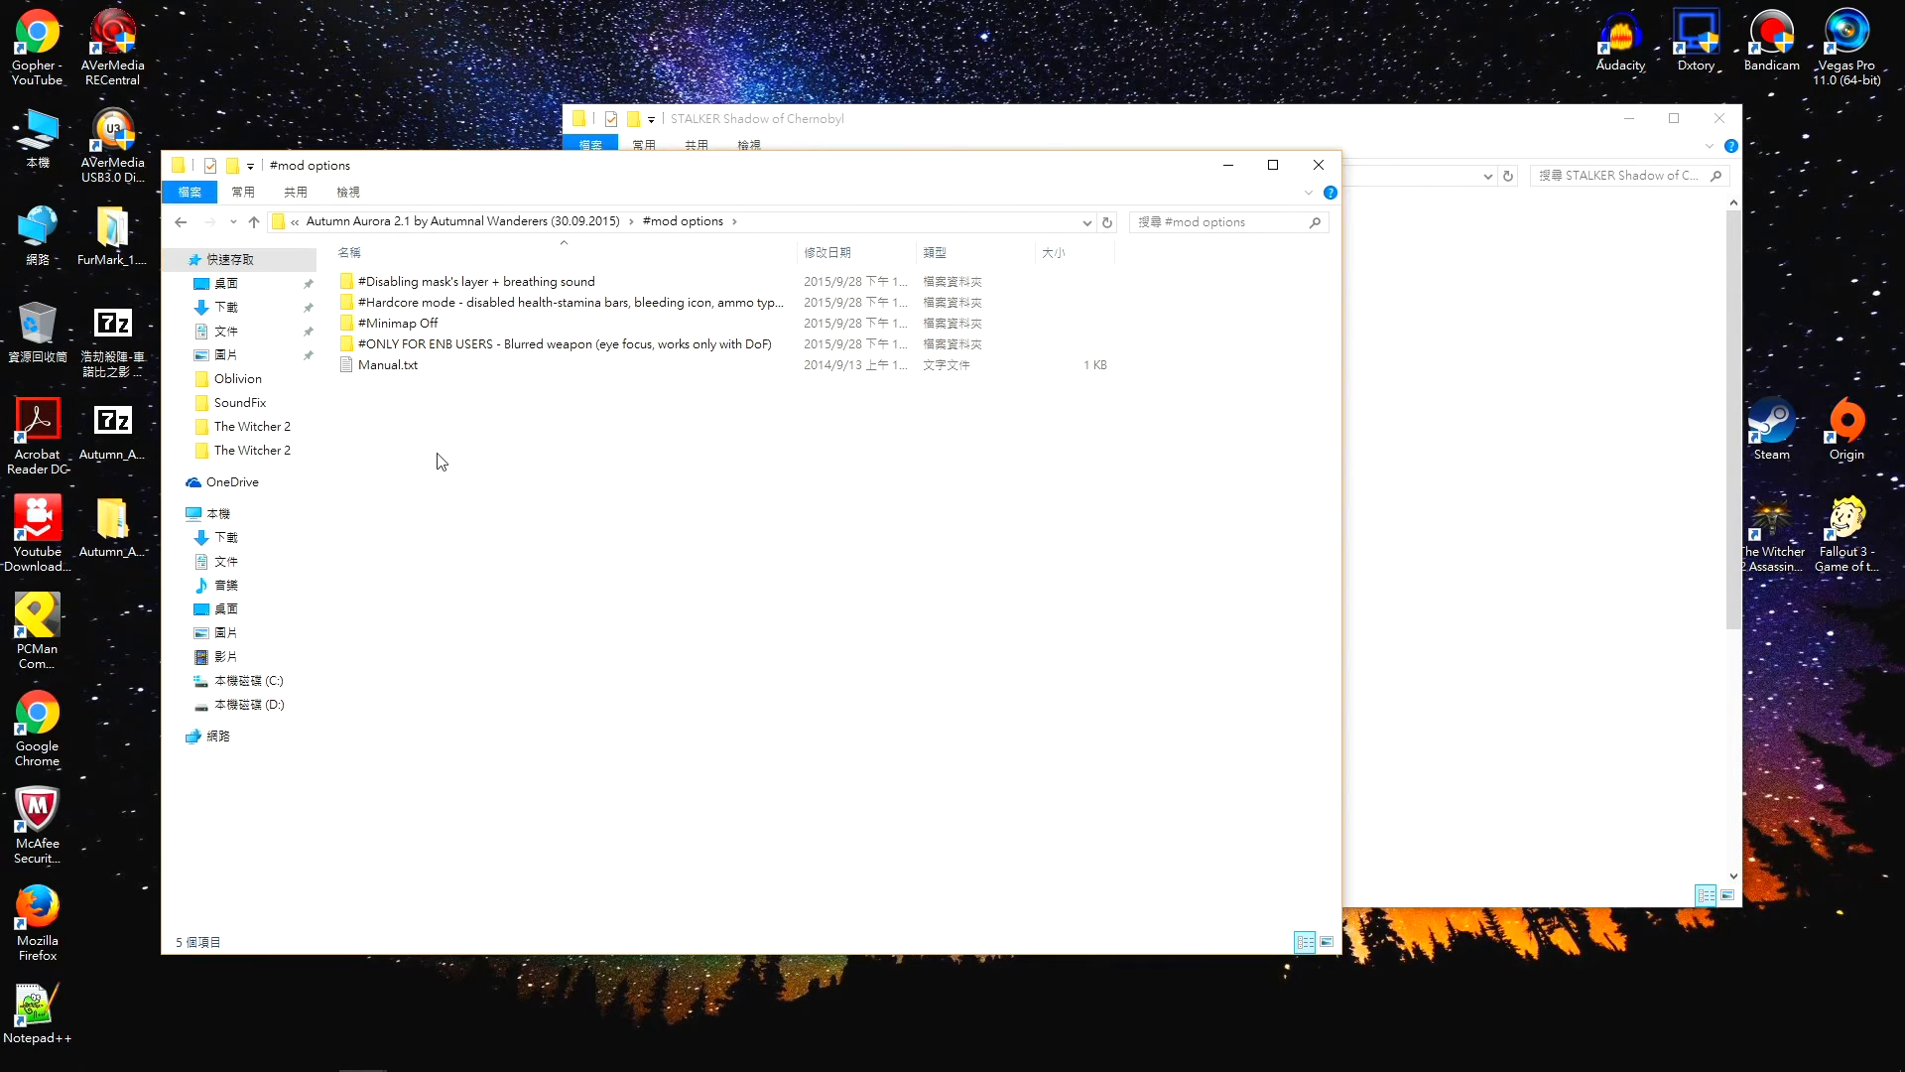
double_click(387, 365)
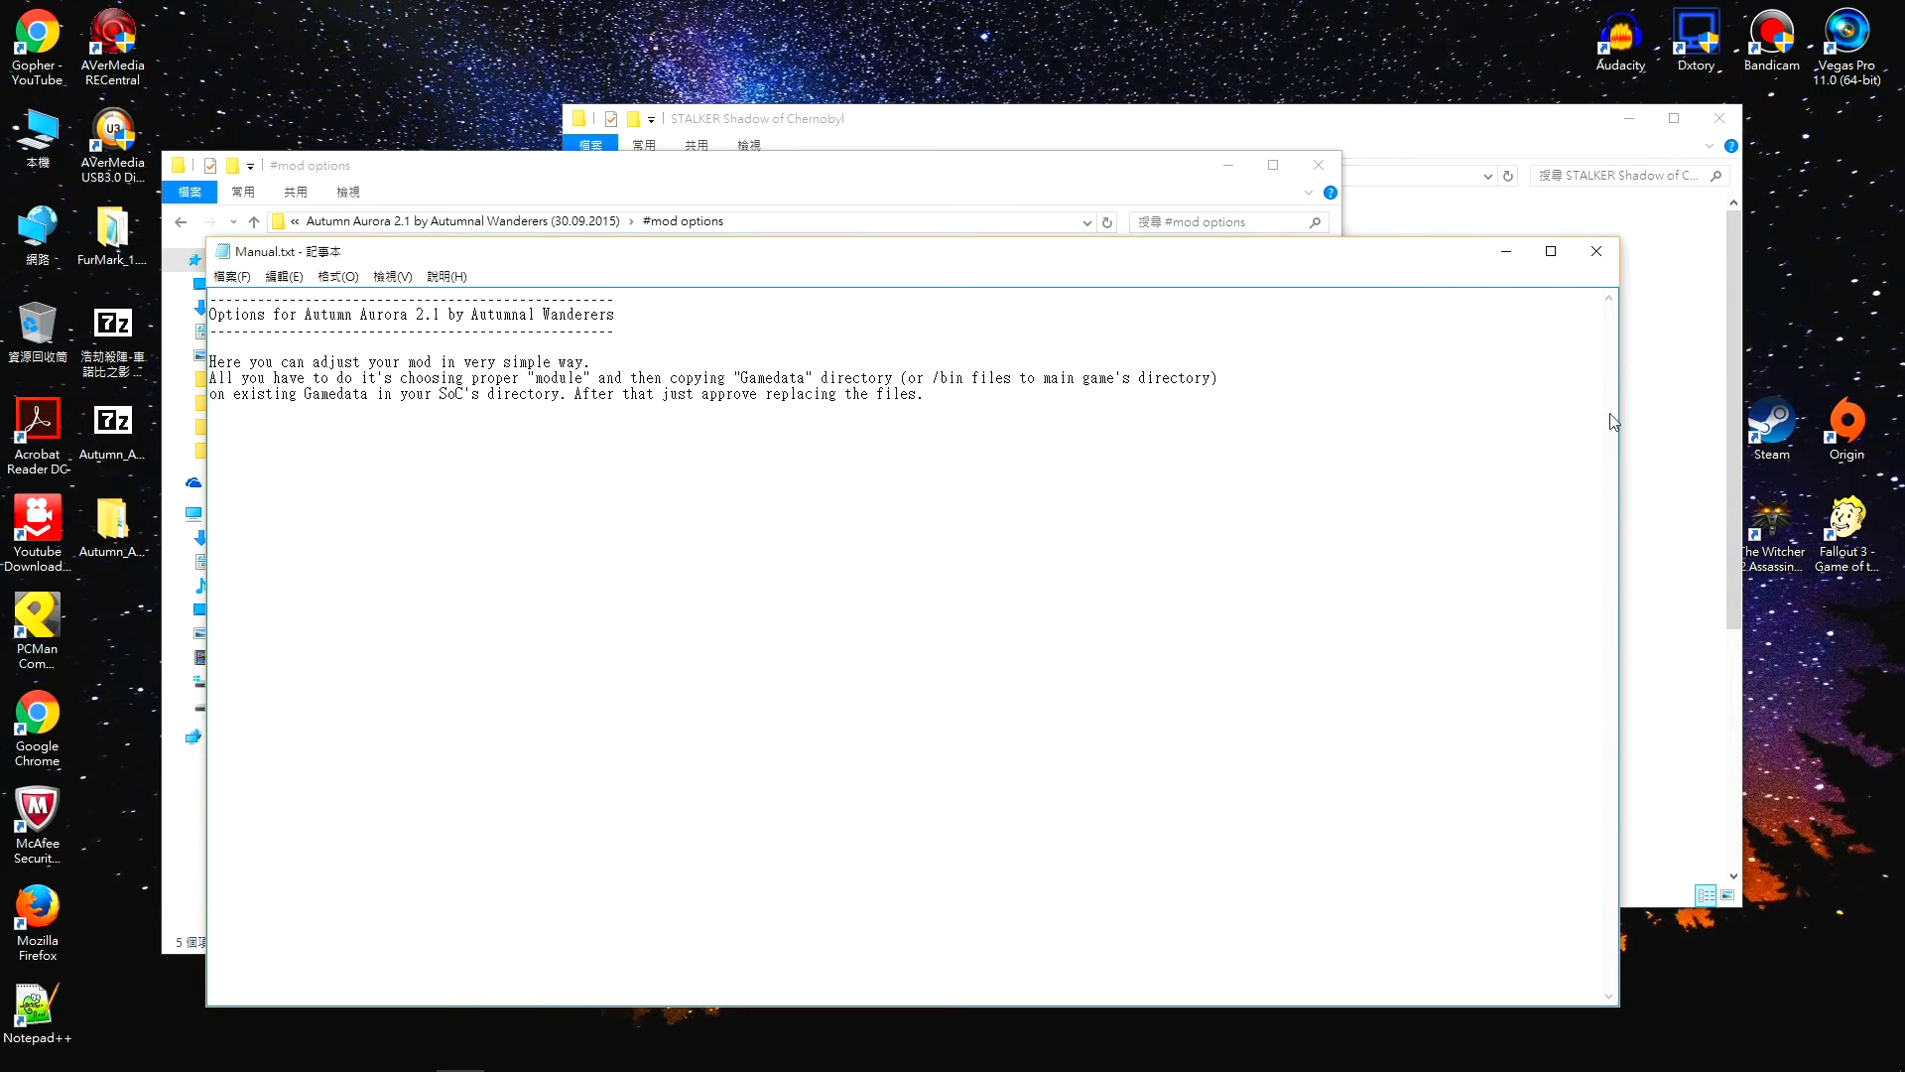
left_click(1596, 251)
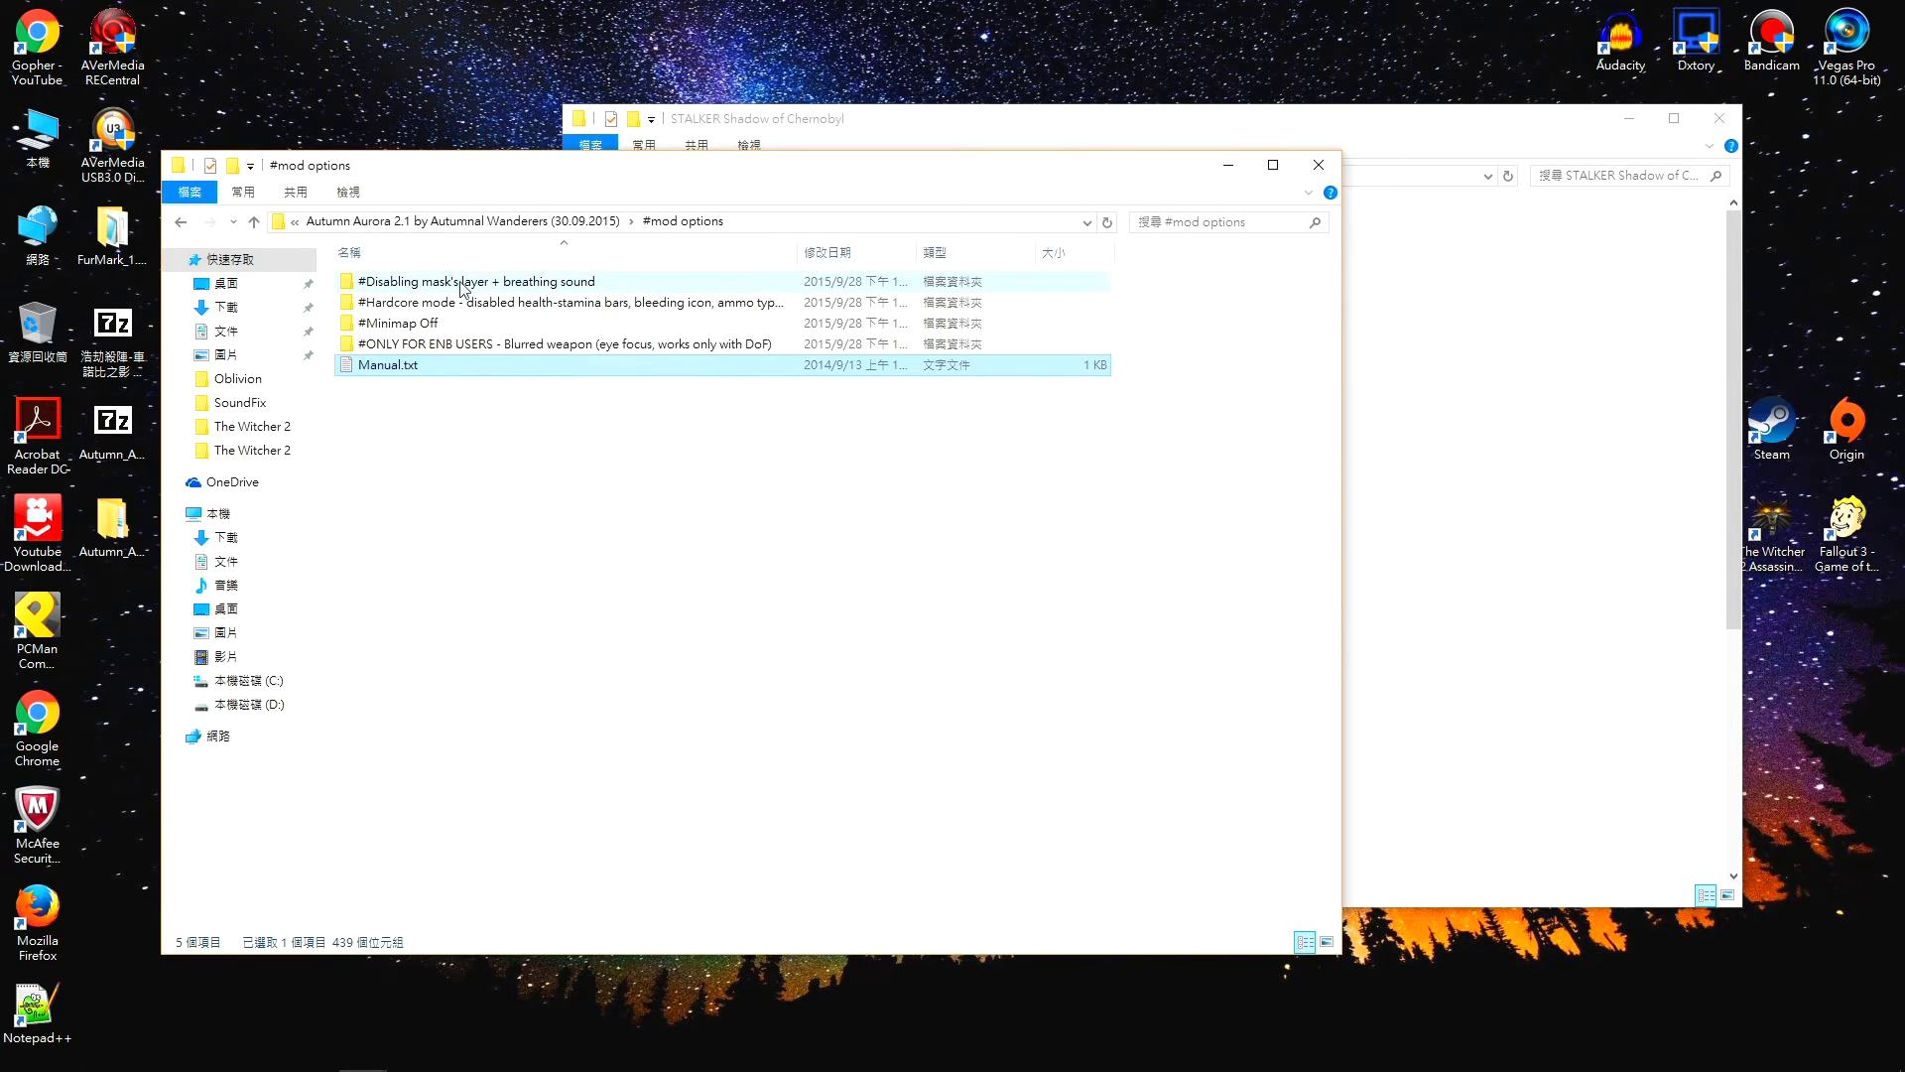
Switch to Chrome and review the Autumn Aurora 2 F.A.Q. answers on crashes, mask overlay and mini-map options.
left_click(168, 1052)
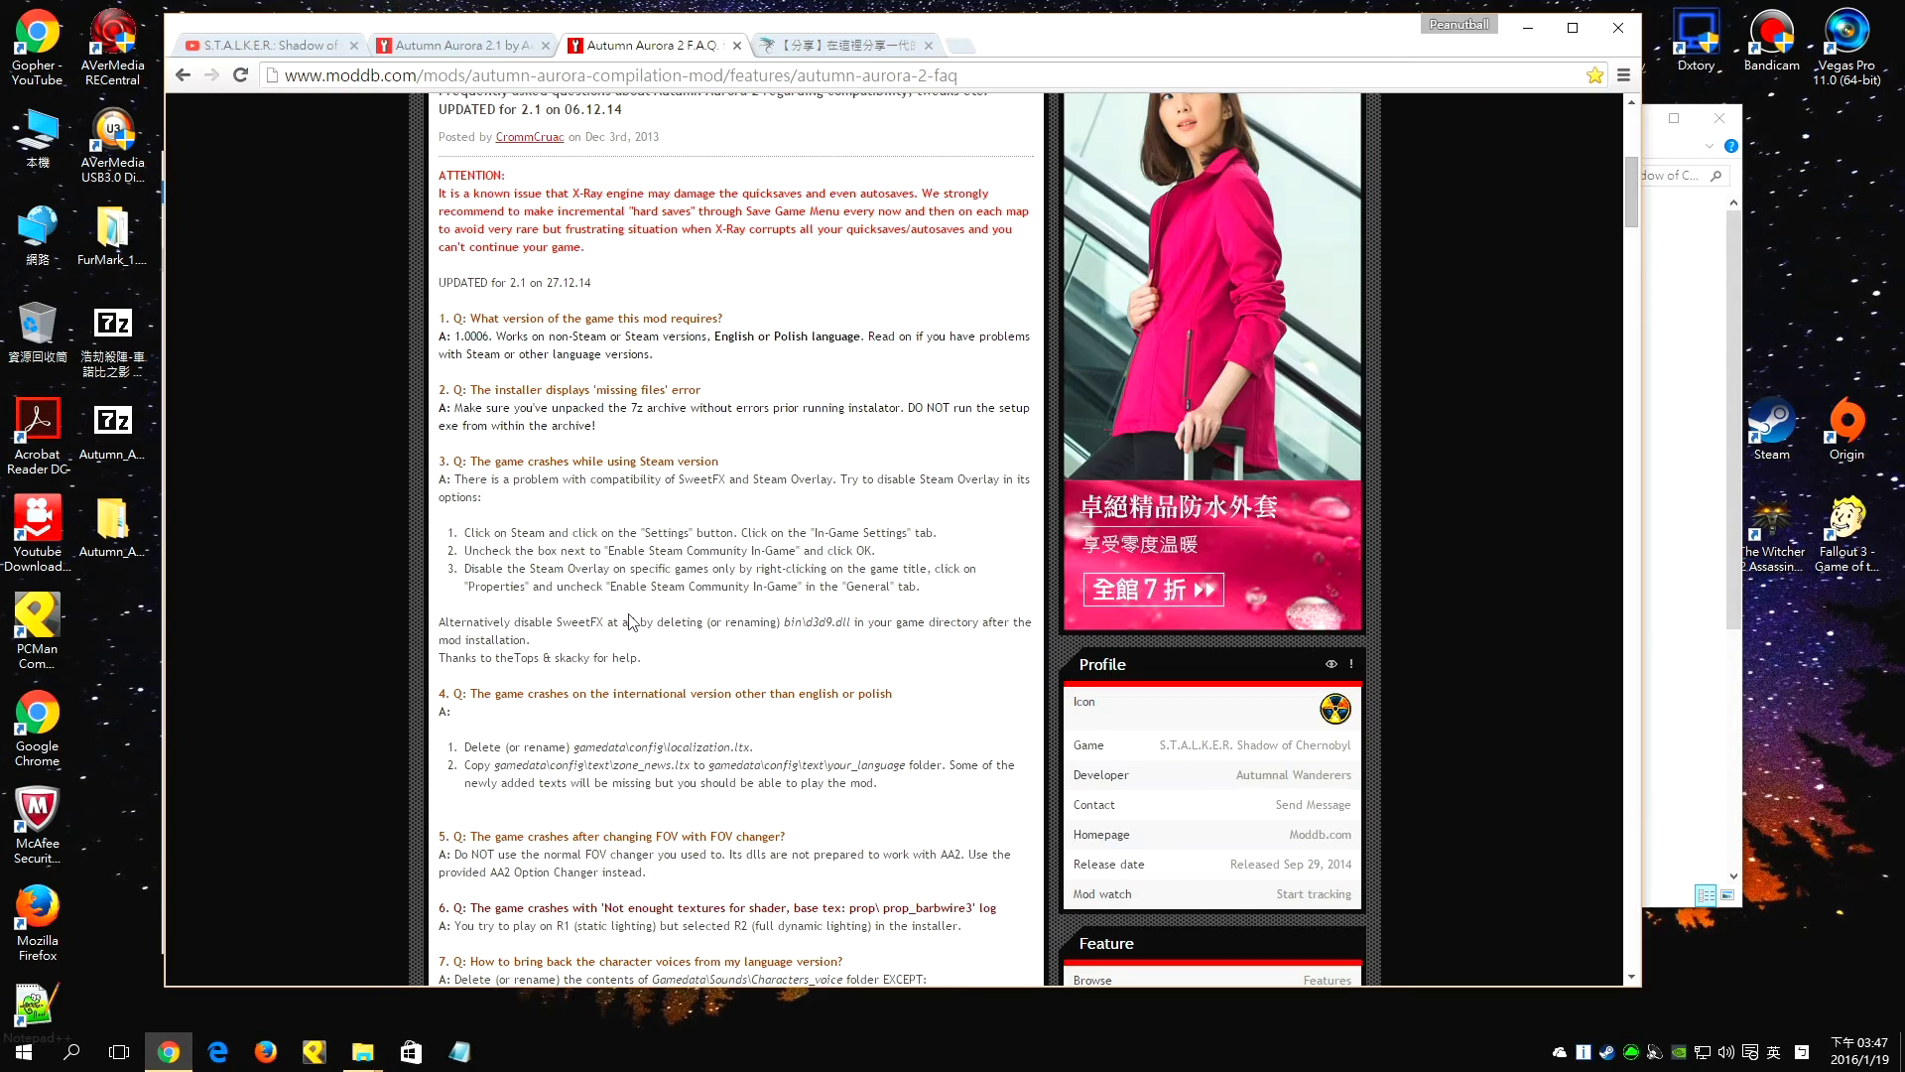
scroll(587, 652, "up", 4)
scroll(715, 582, "down", 10)
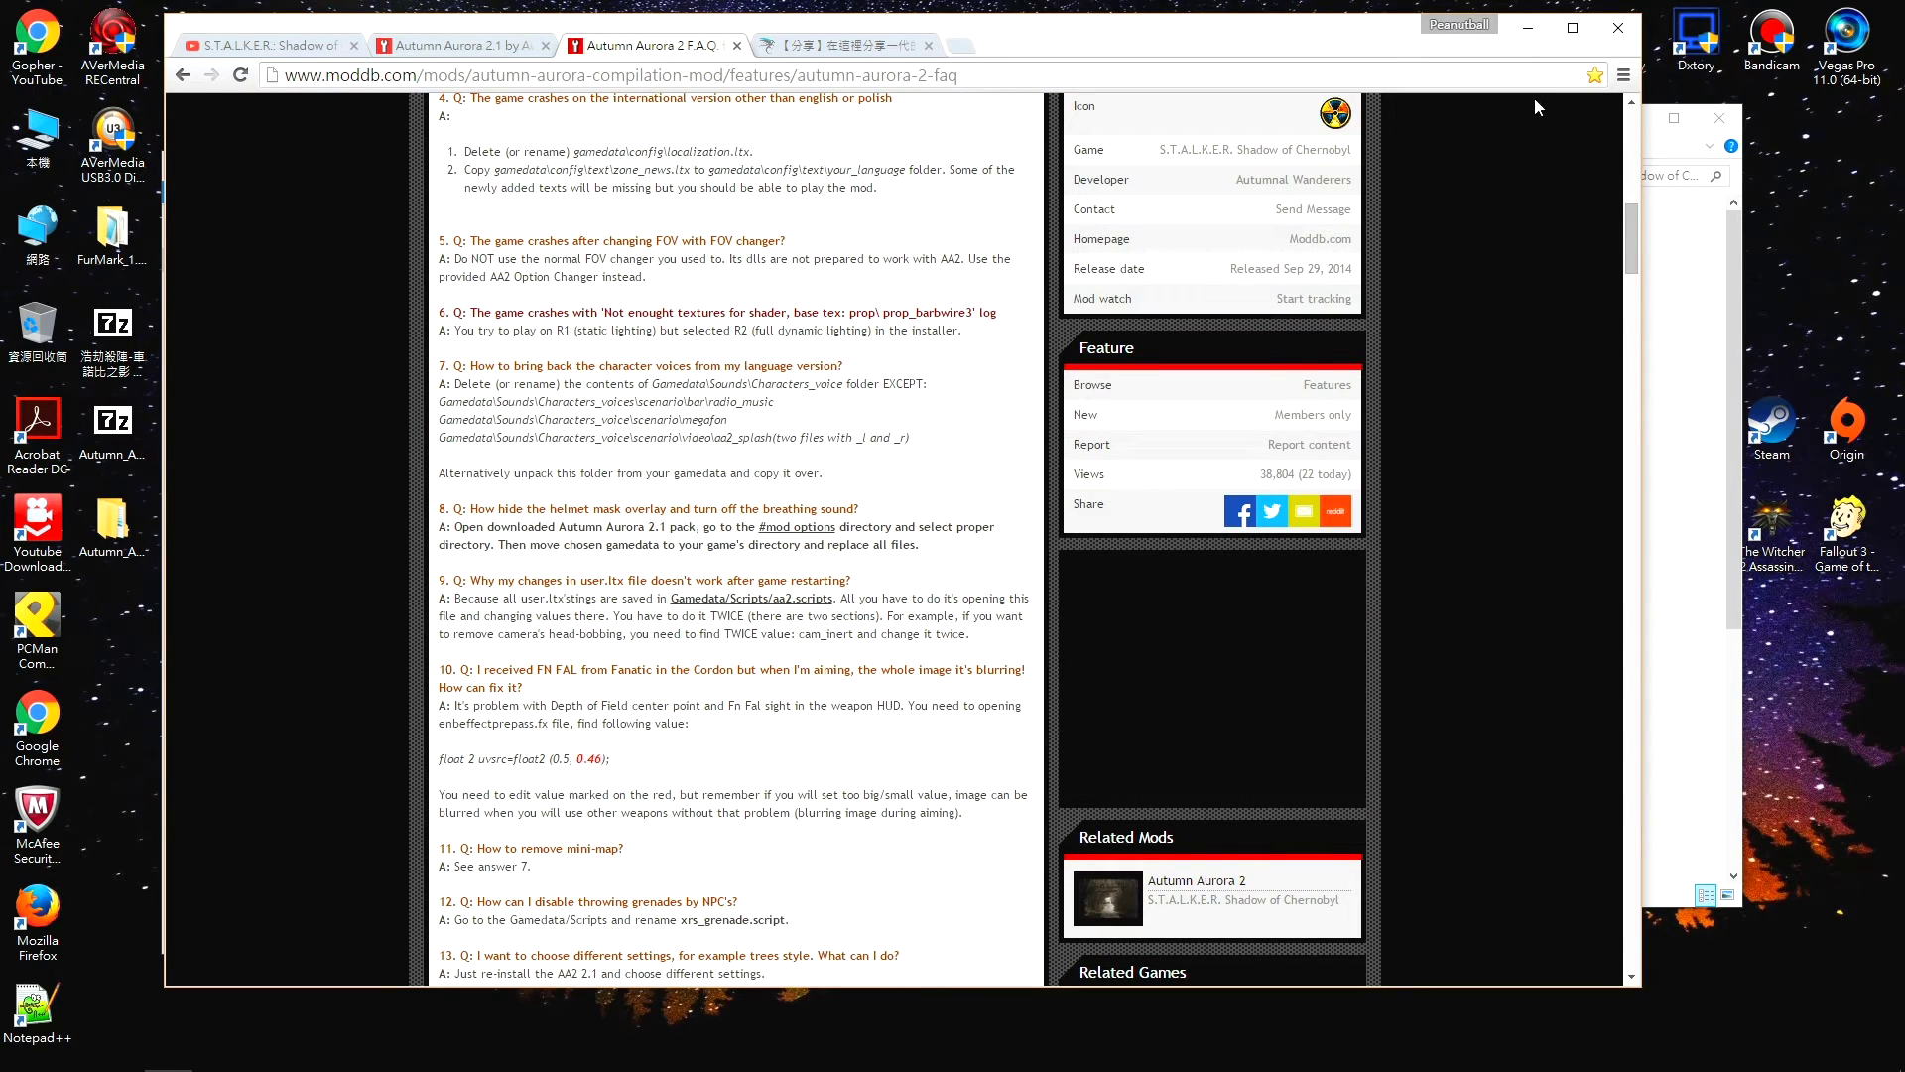
left_click(1519, 21)
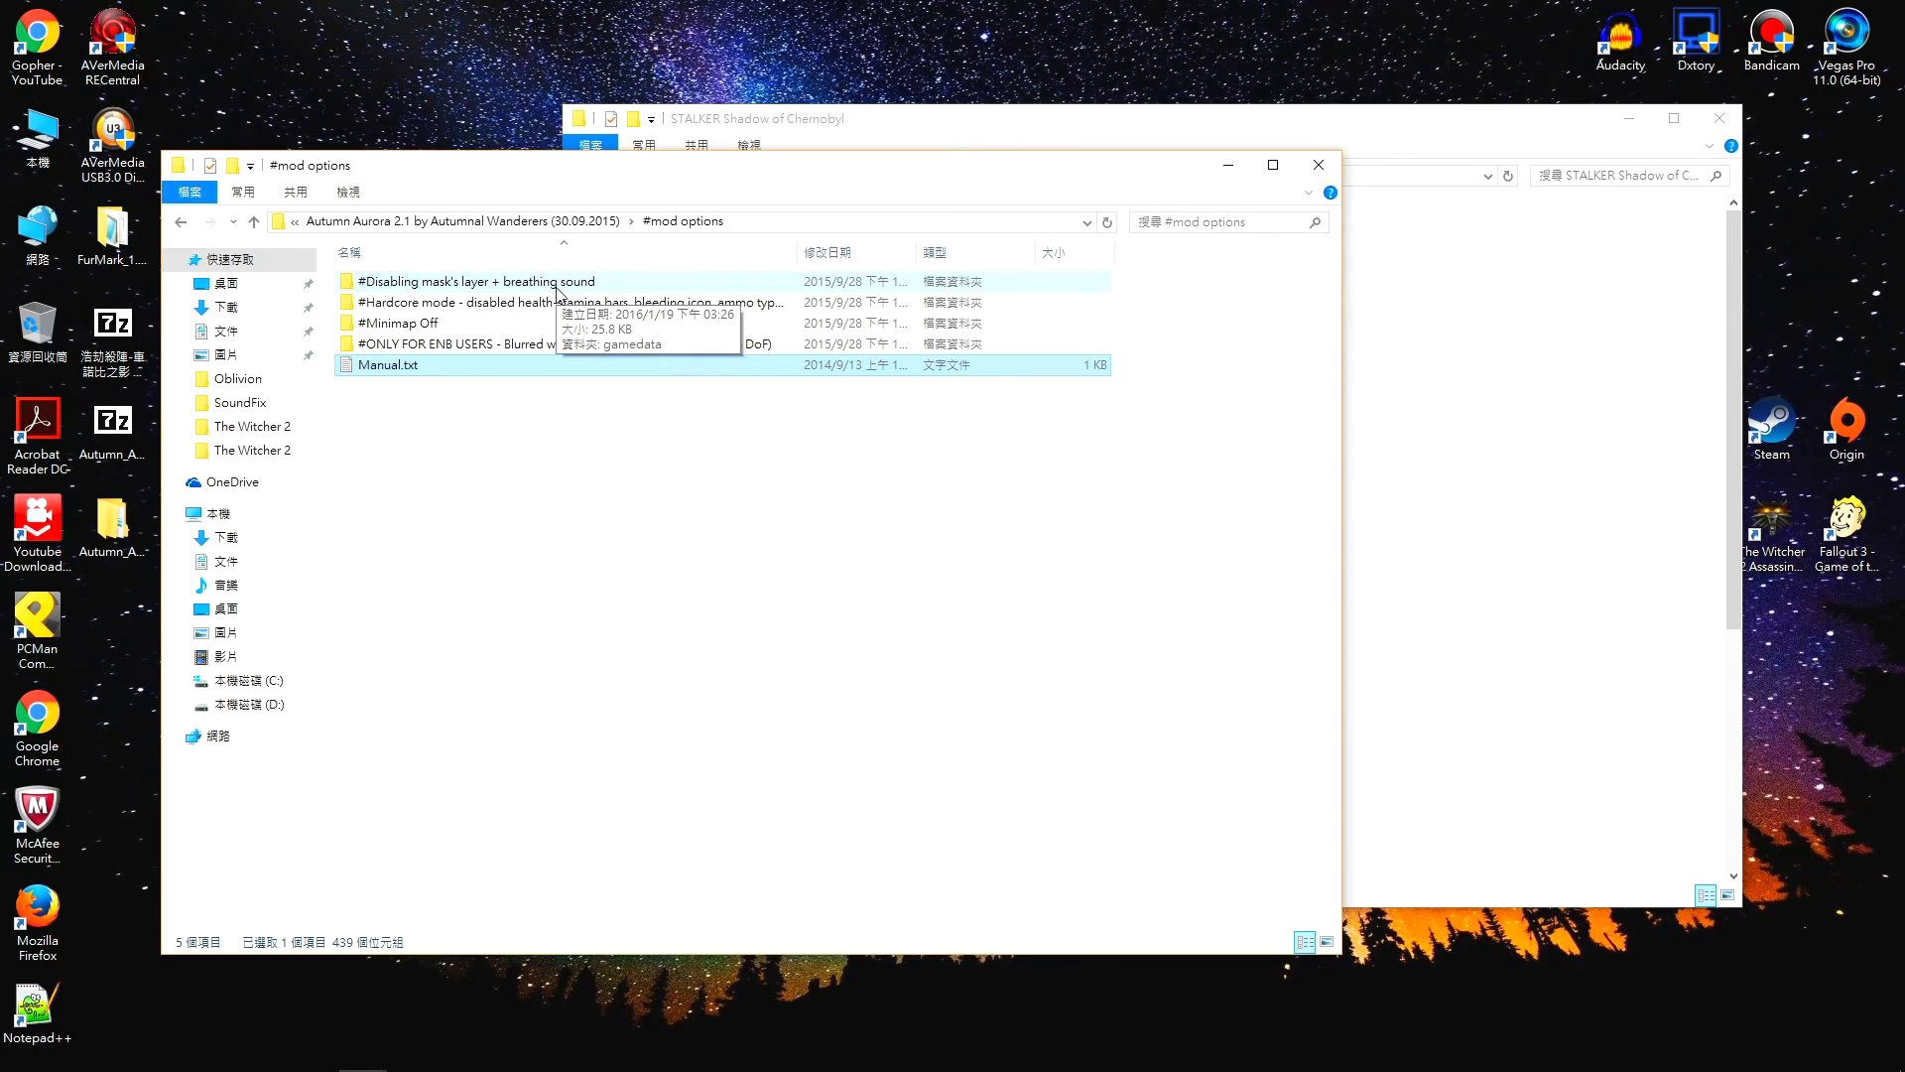
Inspect the gamedata contents of the #Disabling mask's layer + breathing sound option and return to #mod options.
double_click(557, 285)
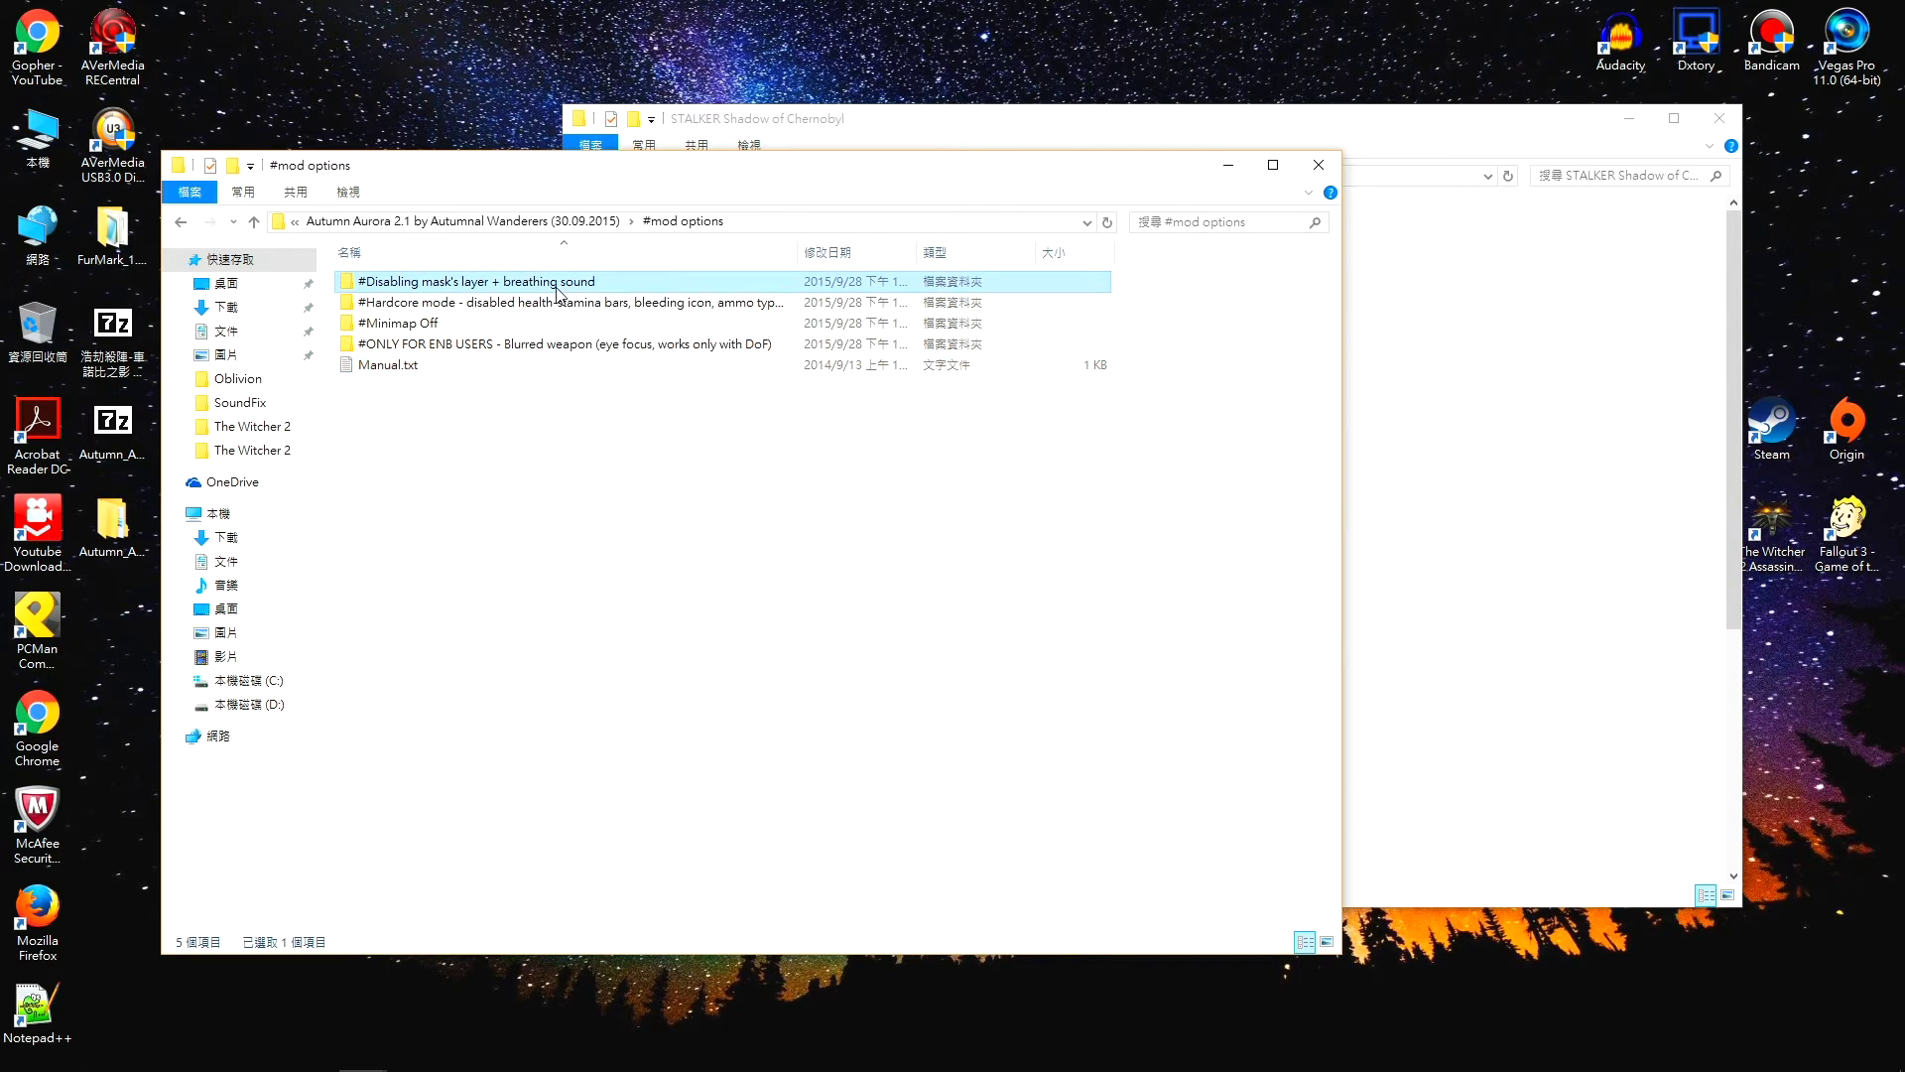
double_click(393, 285)
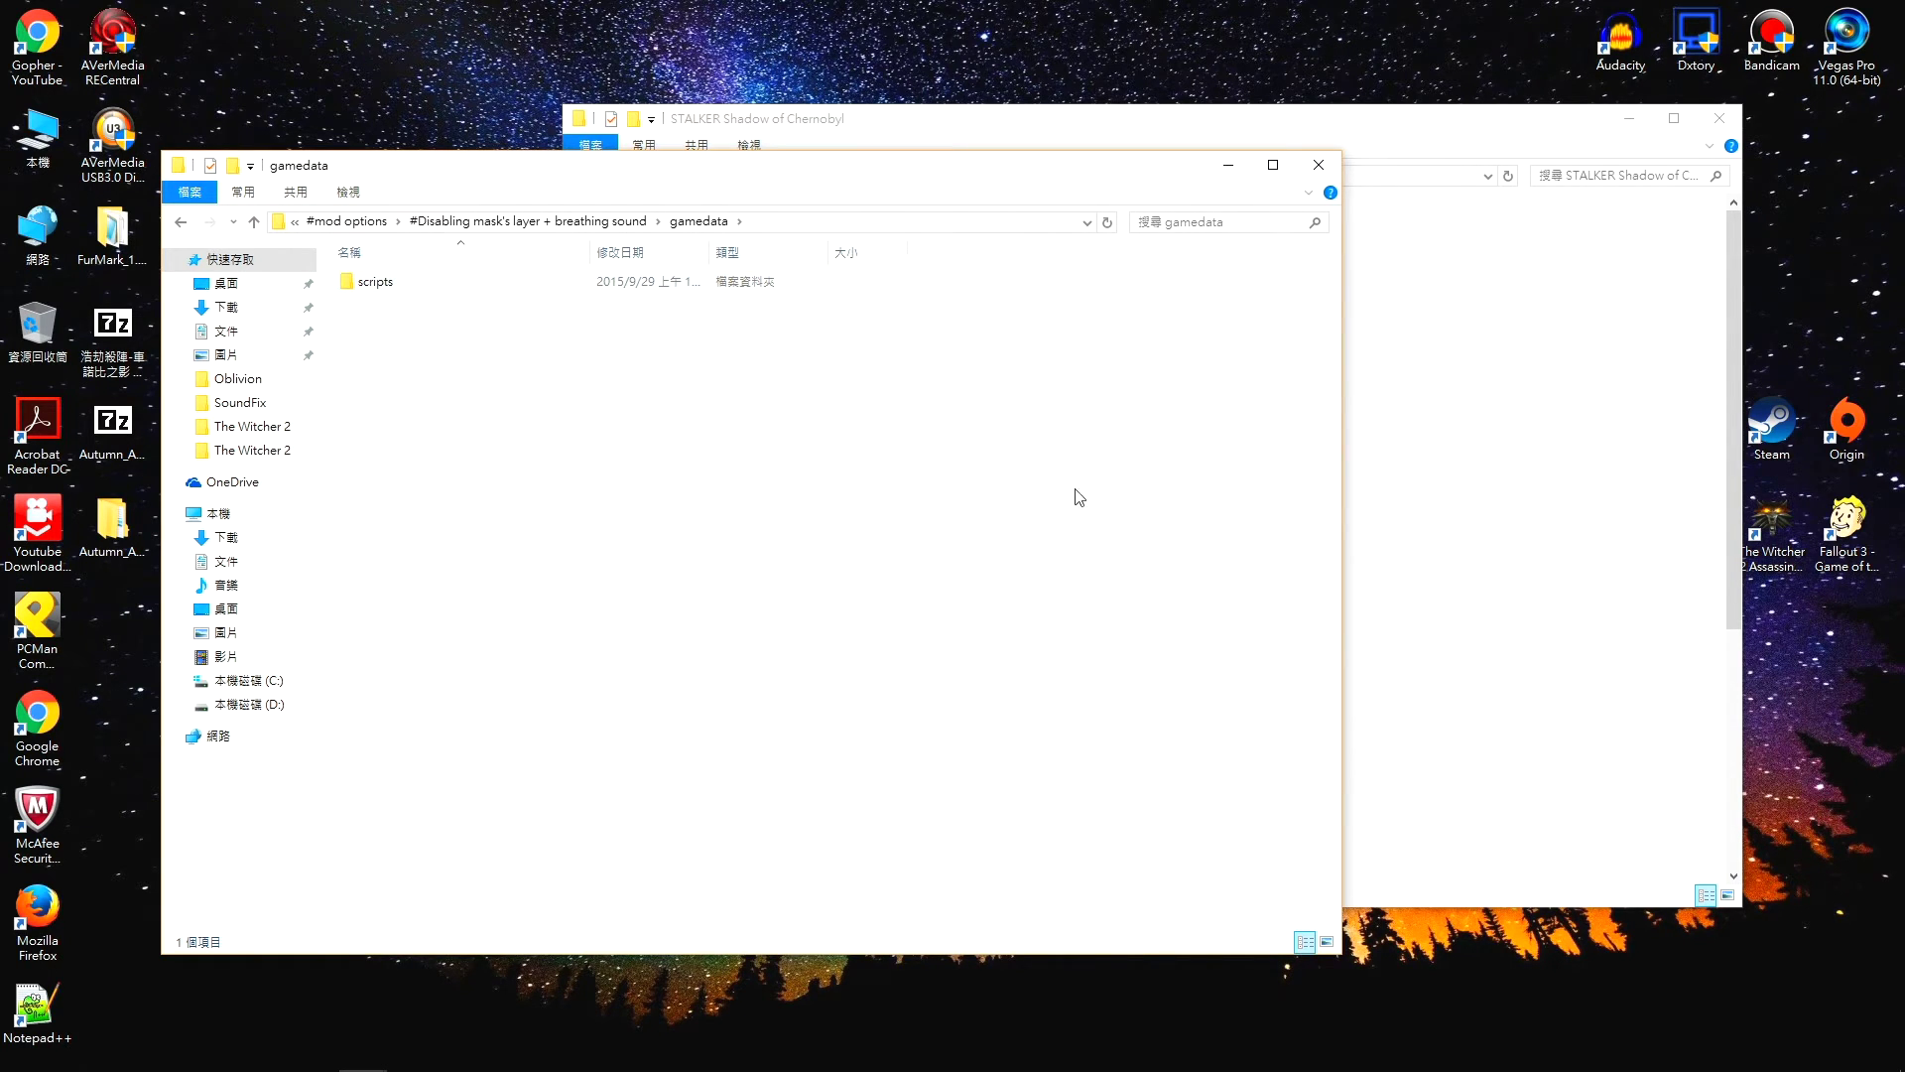
left_click(175, 224)
left_click(174, 224)
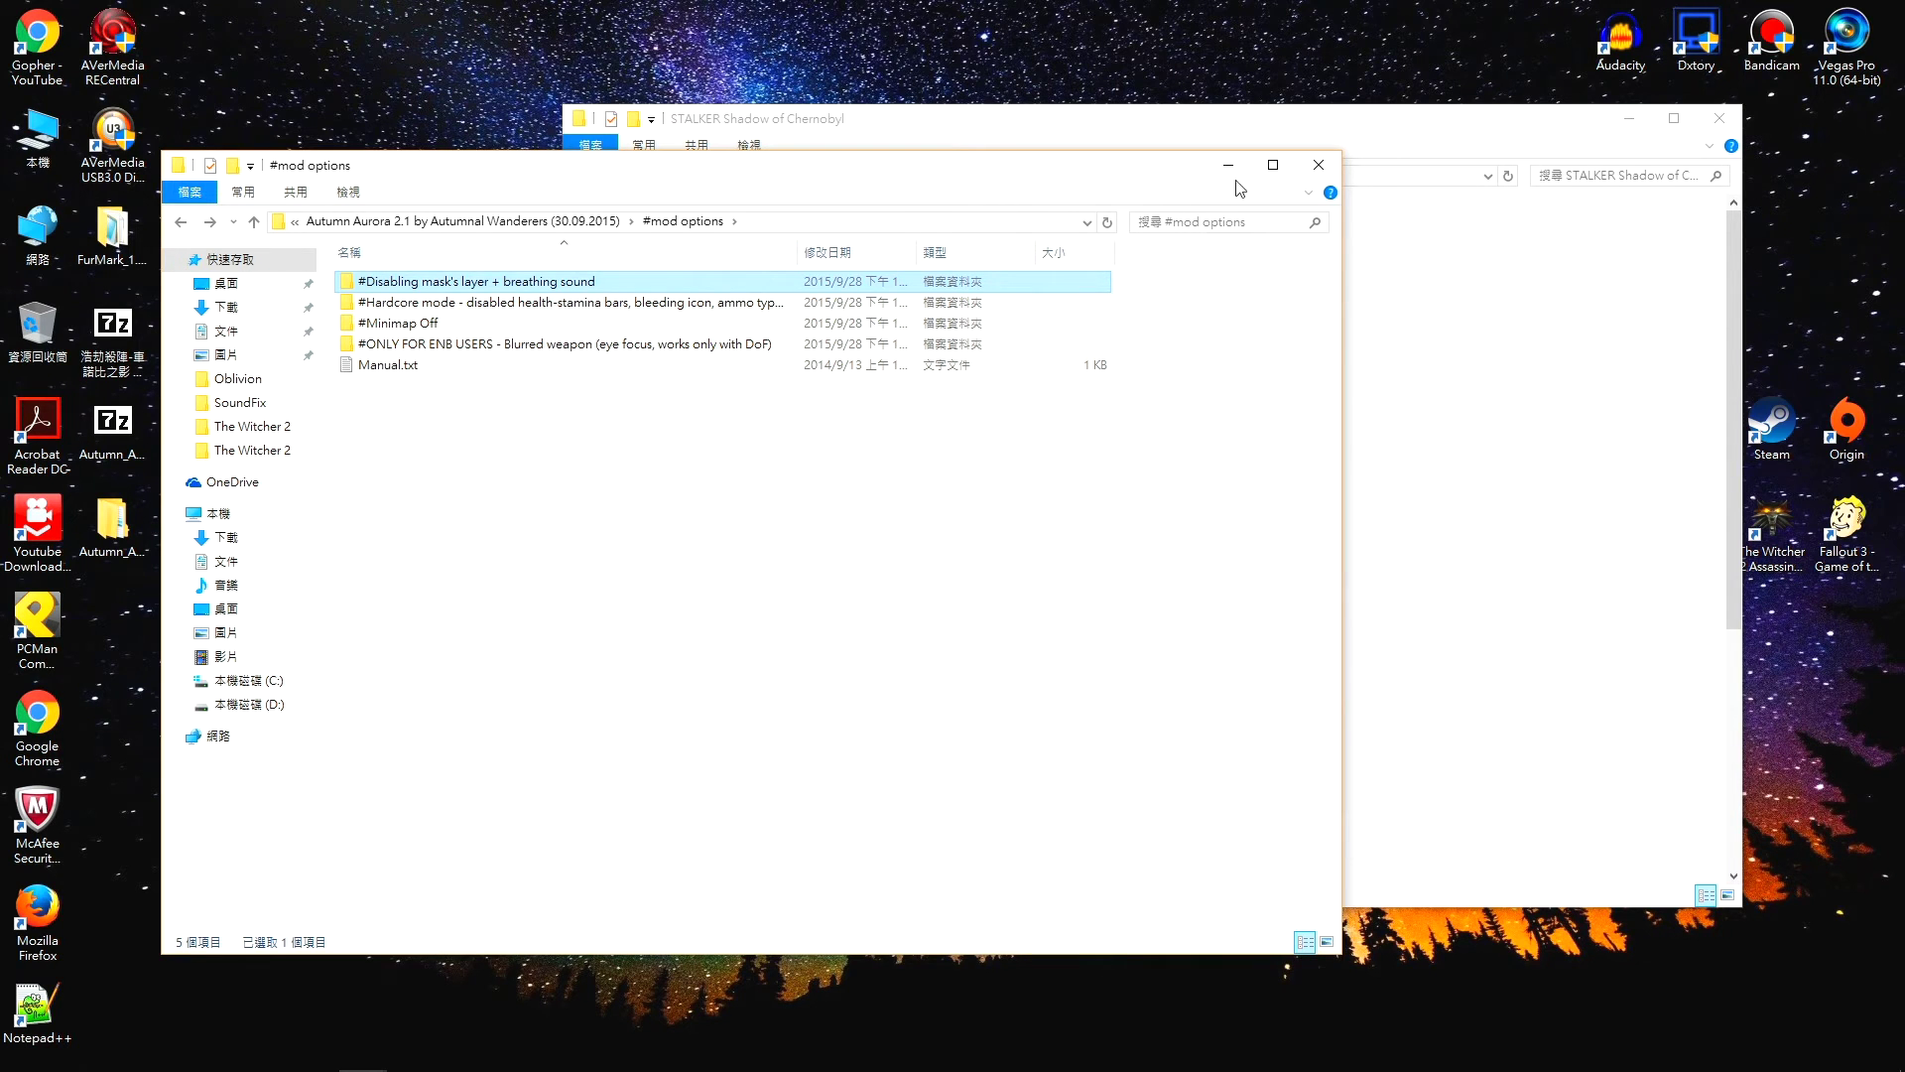
Close the #mod options folder and reposition the STALKER Shadow of Chernobyl game folder window on the desktop.
left_click(1306, 179)
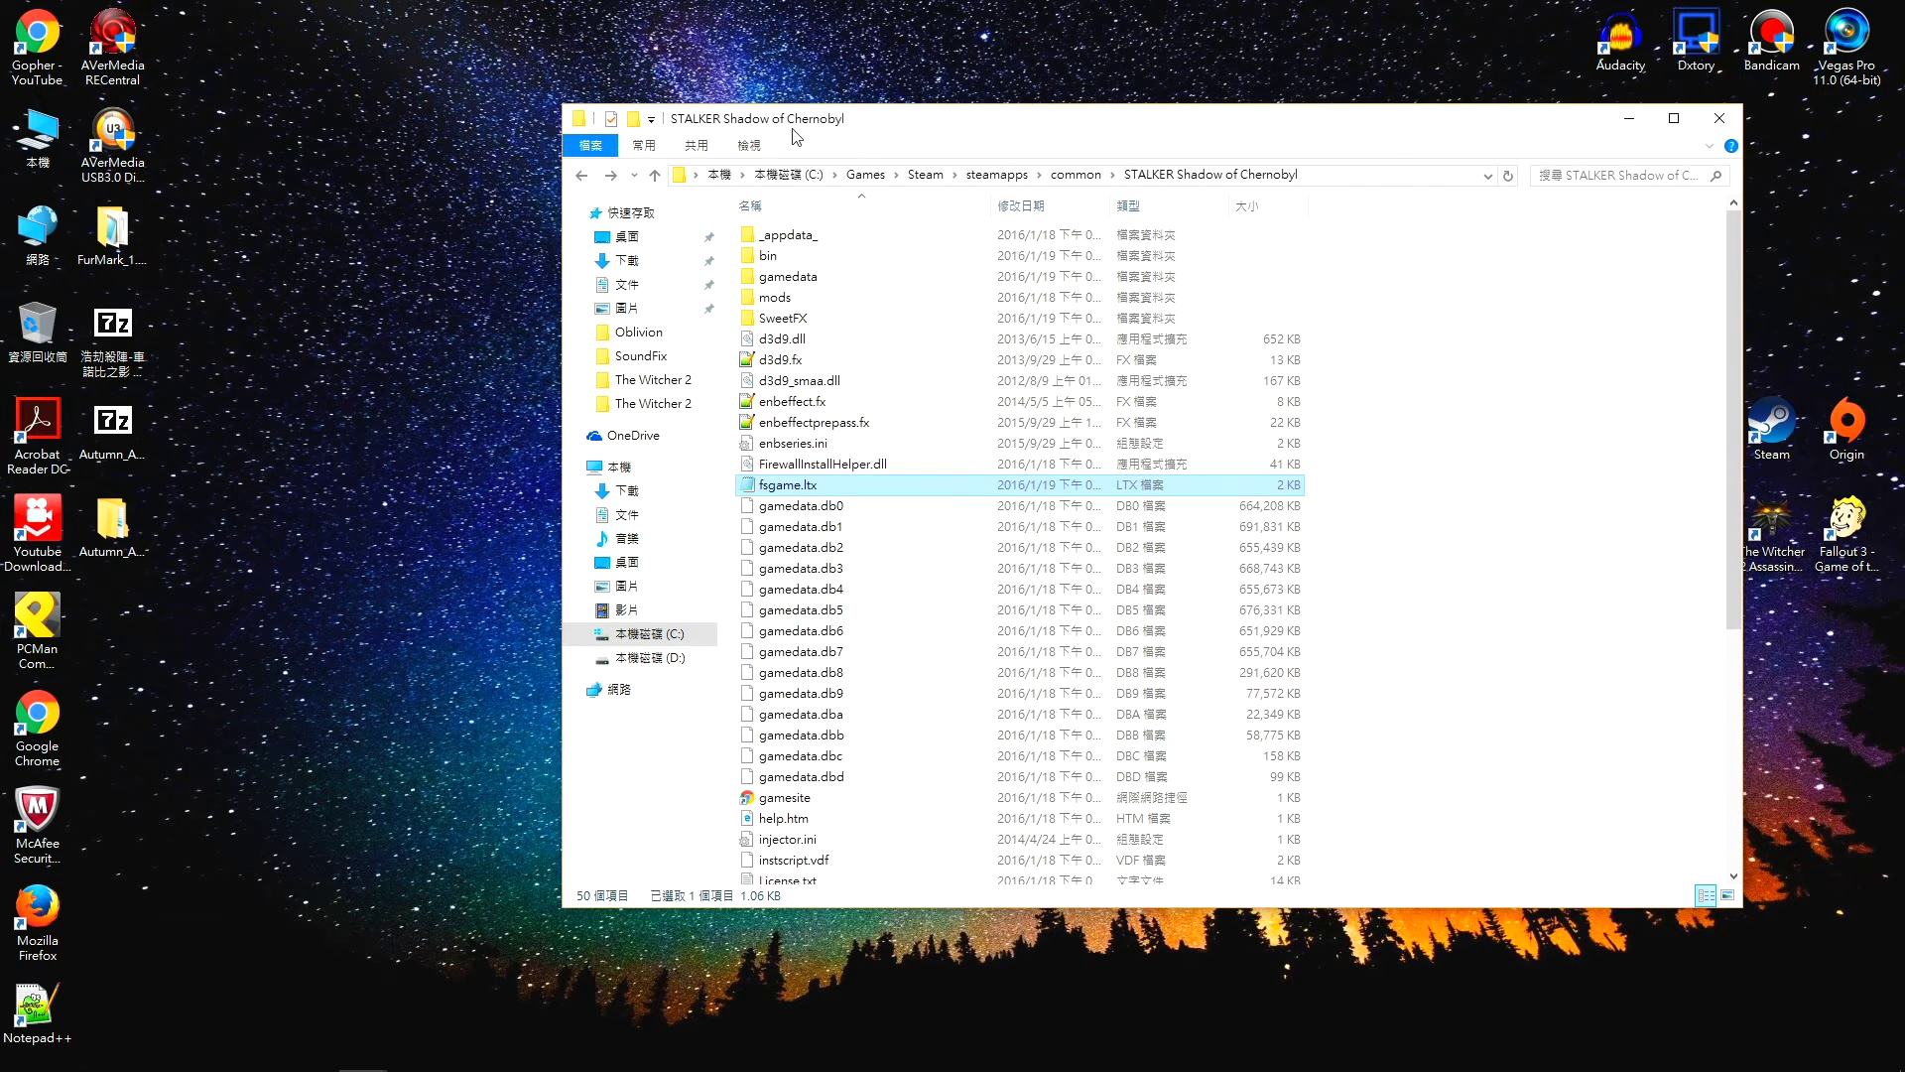
left_click_drag(783, 137, 484, 206)
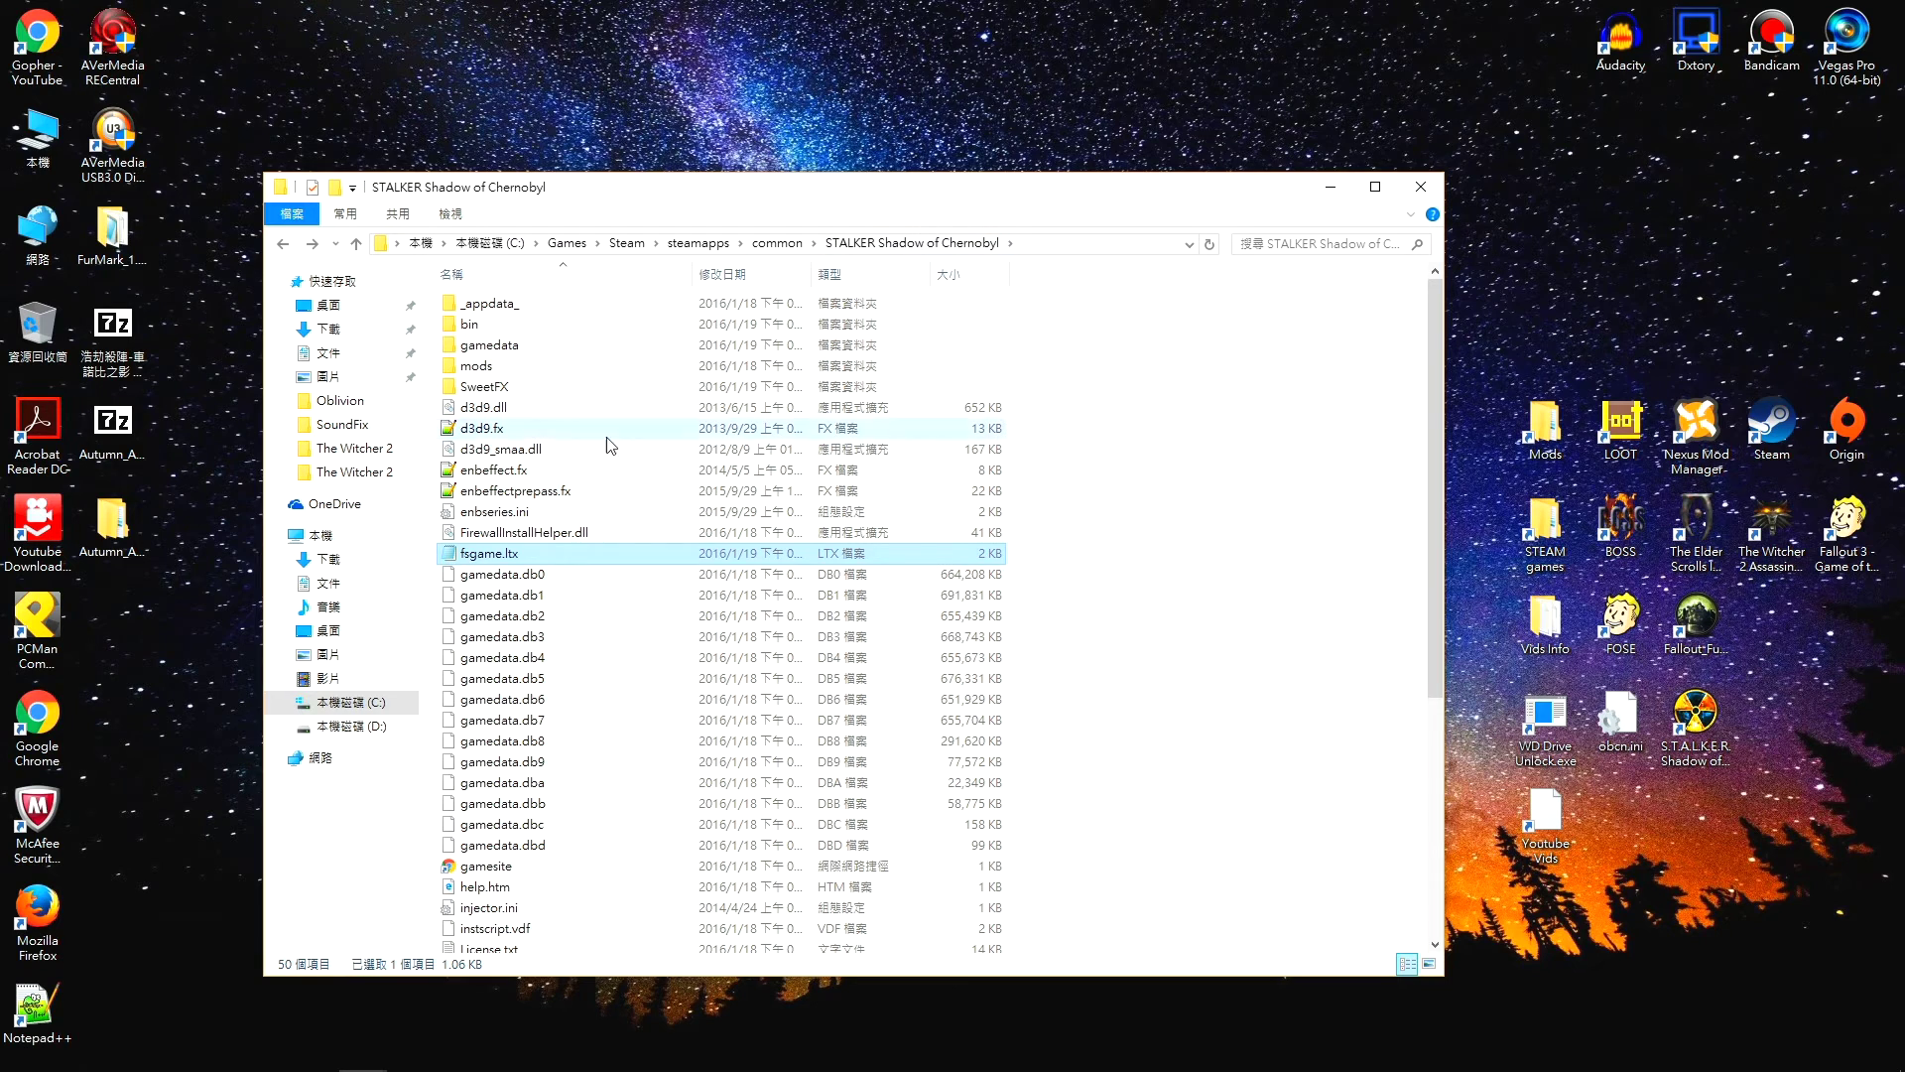
Change the first value of the $game_data$ line in fsgame.ltx to true, save the file and close it.
double_click(503, 563)
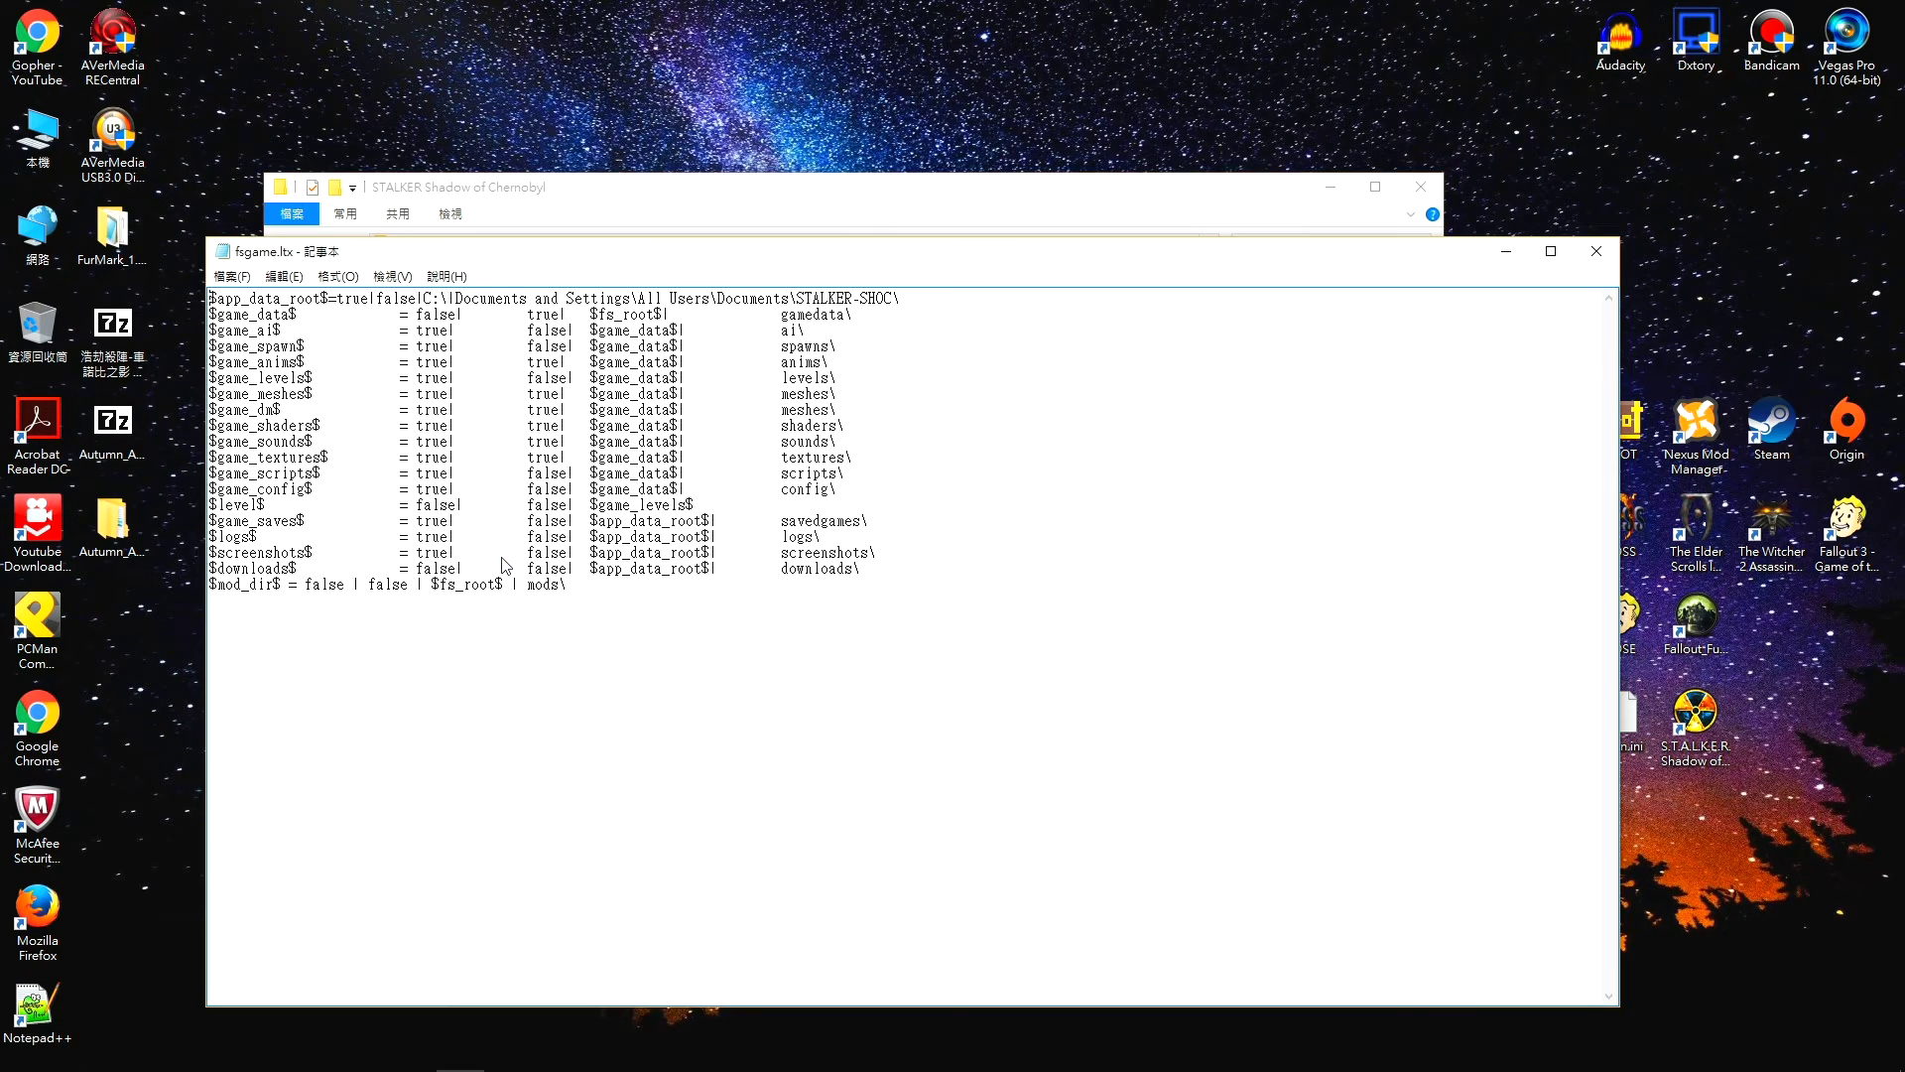
left_click_drag(650, 256, 961, 277)
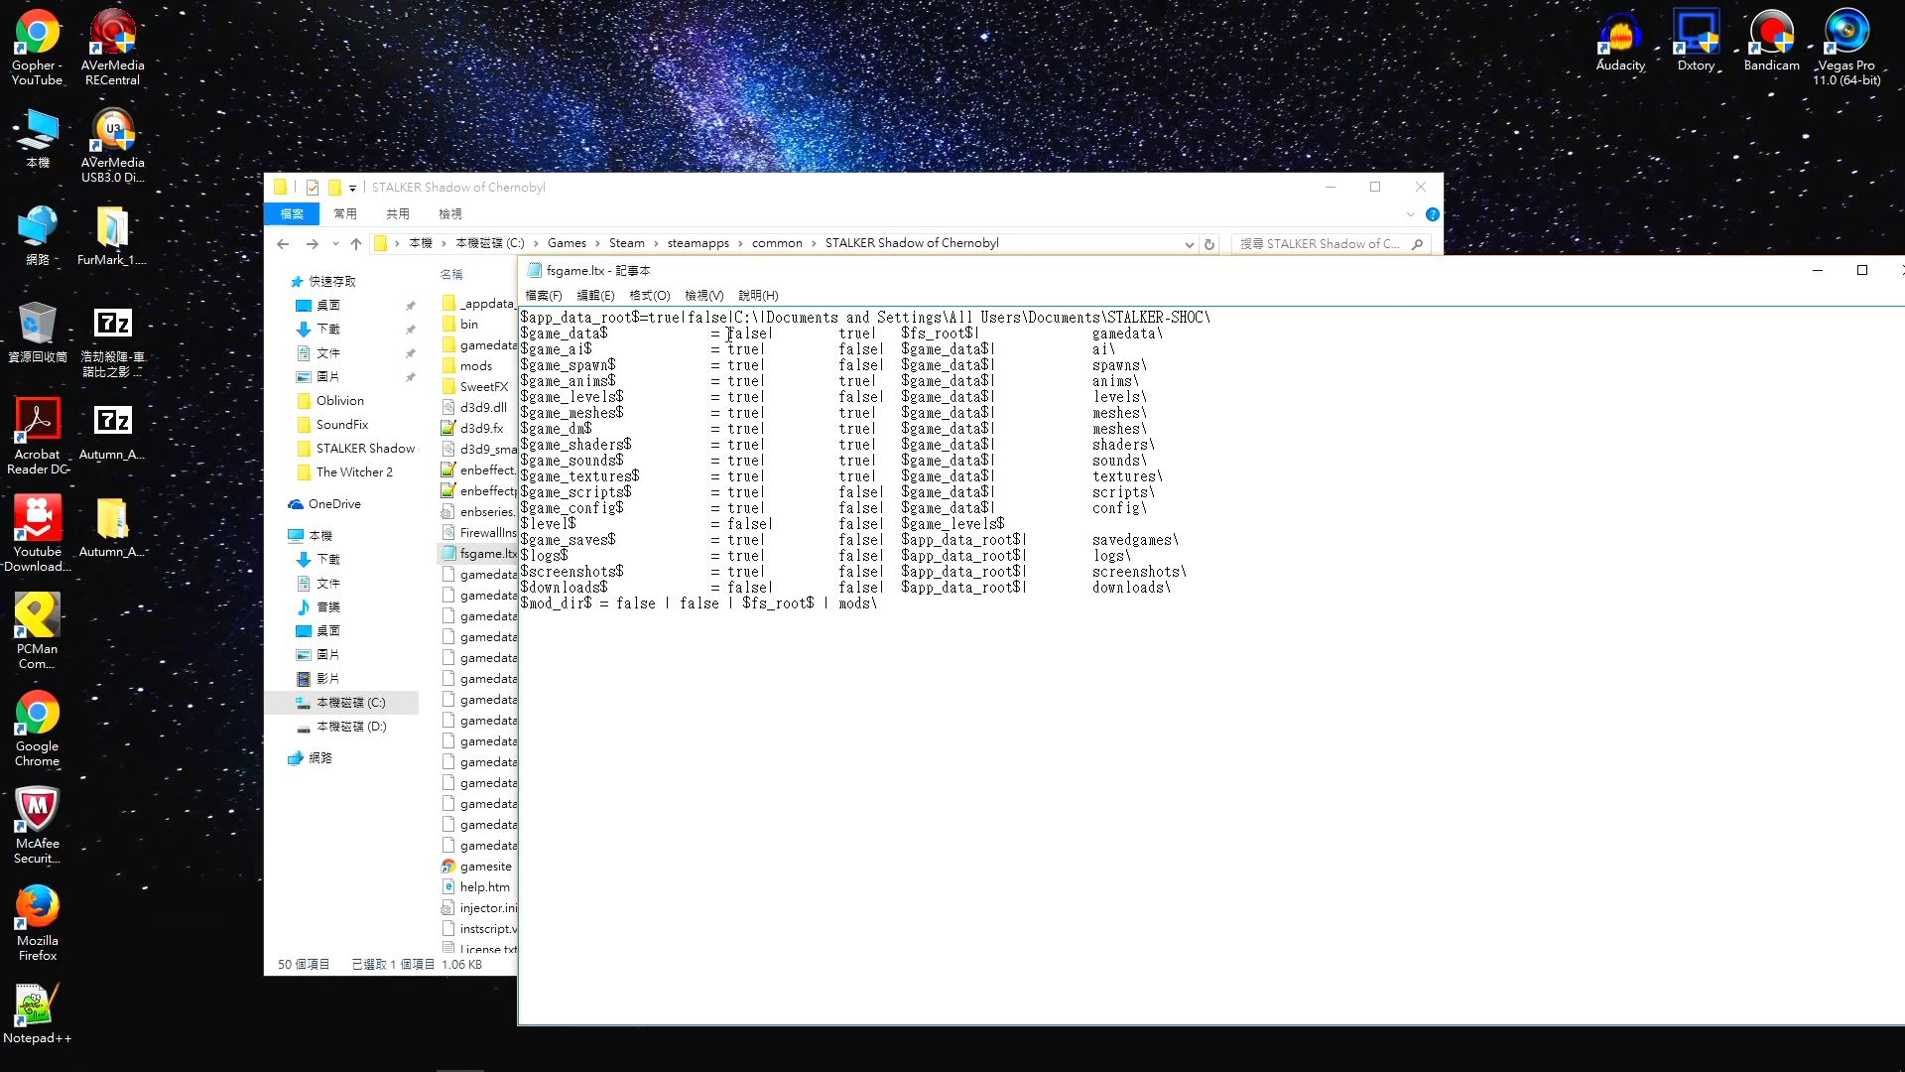
left_click_drag(727, 338, 767, 340)
type("true")
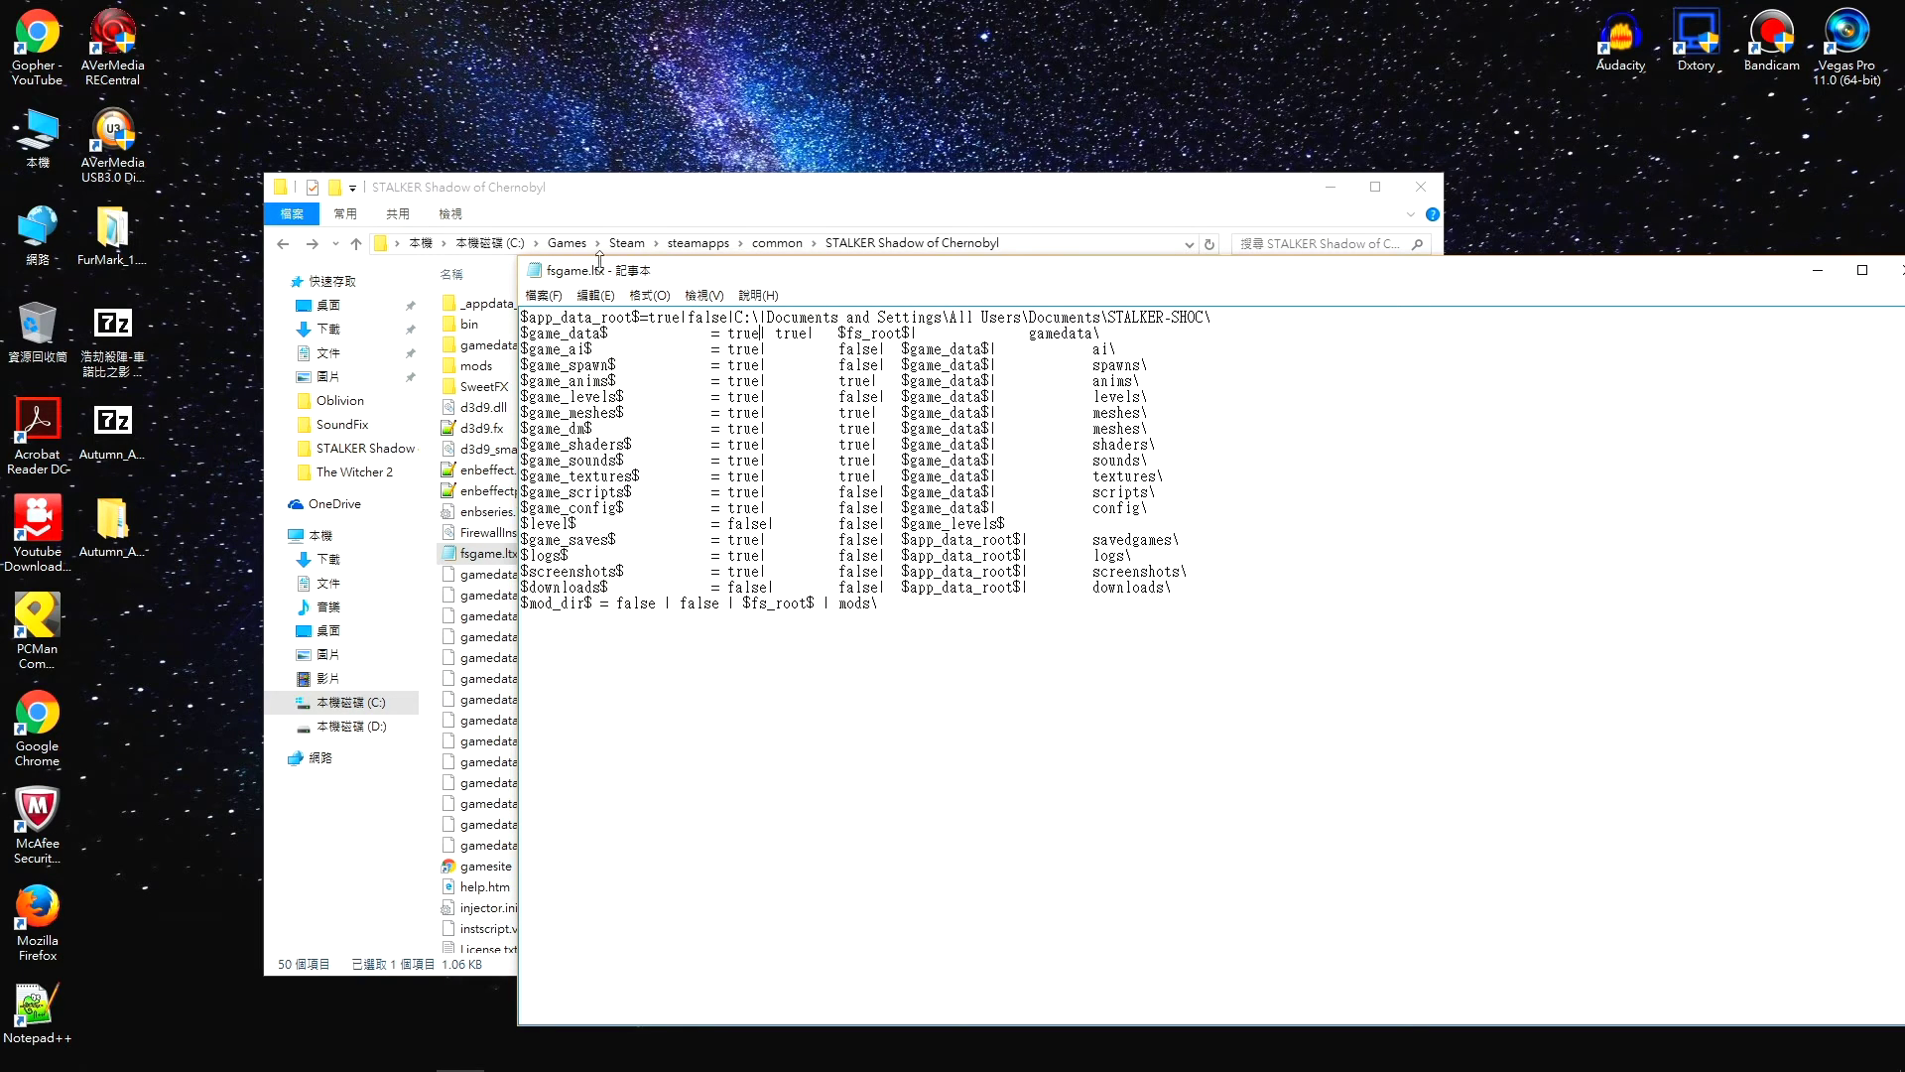
left_click(543, 296)
left_click(581, 367)
left_click_drag(1275, 270, 1183, 287)
left_click(1816, 287)
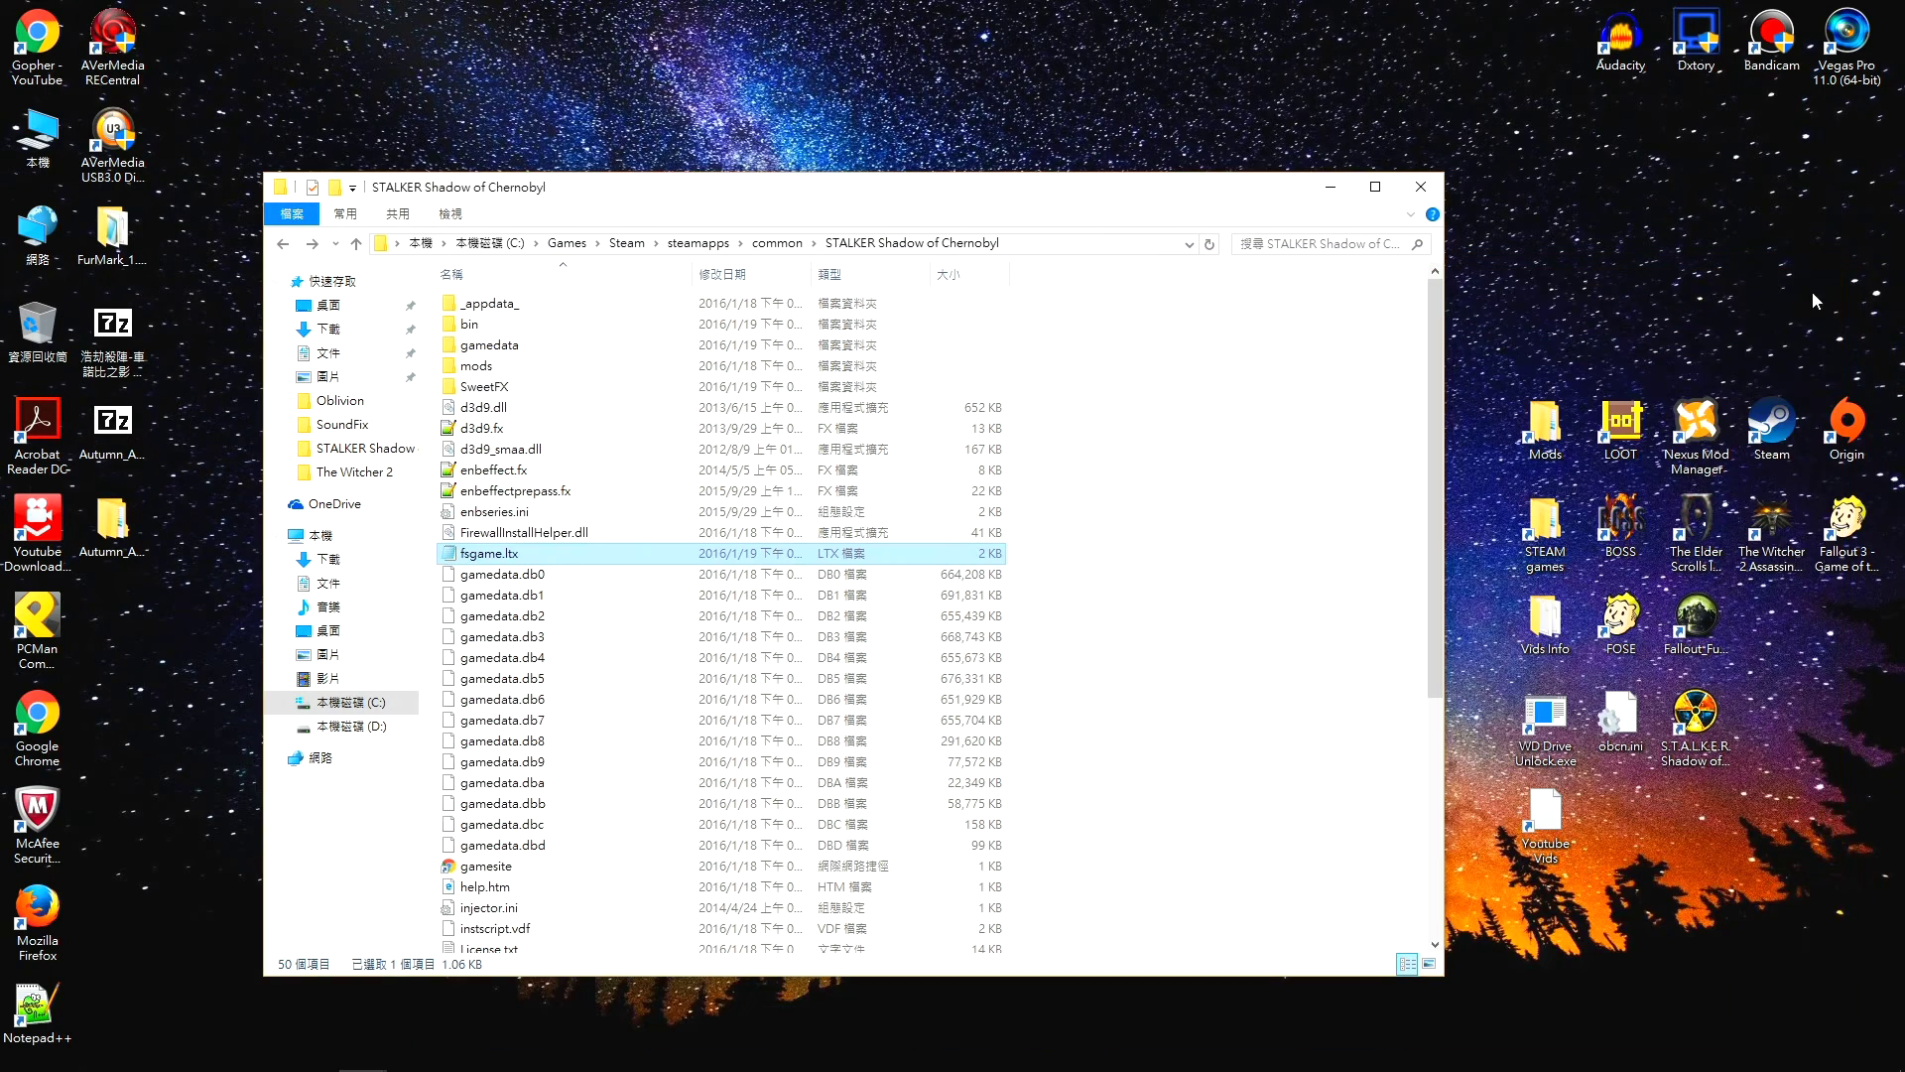
Launch S.T.A.L.K.E.R. Shadow of Chernobyl from the desktop to check its main menu, and exit to Windows.
key("super+d")
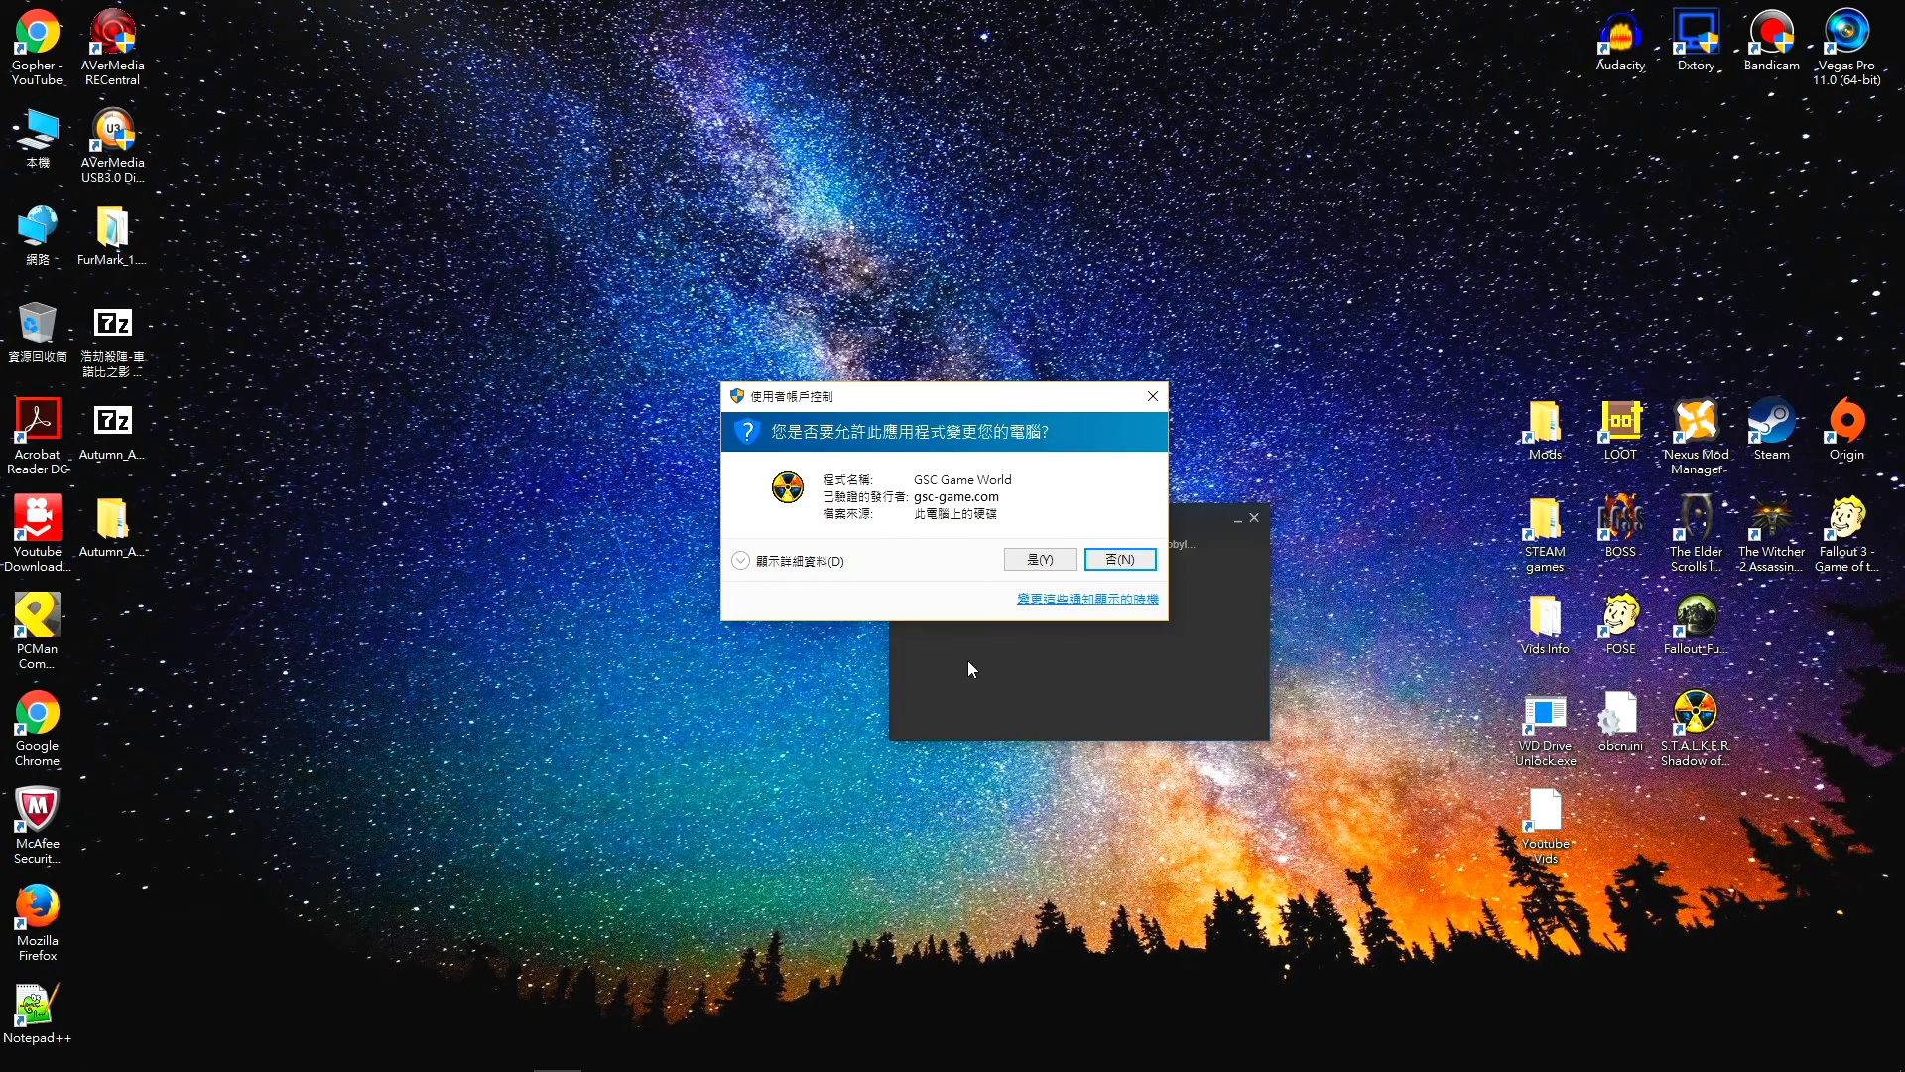
left_click(1017, 554)
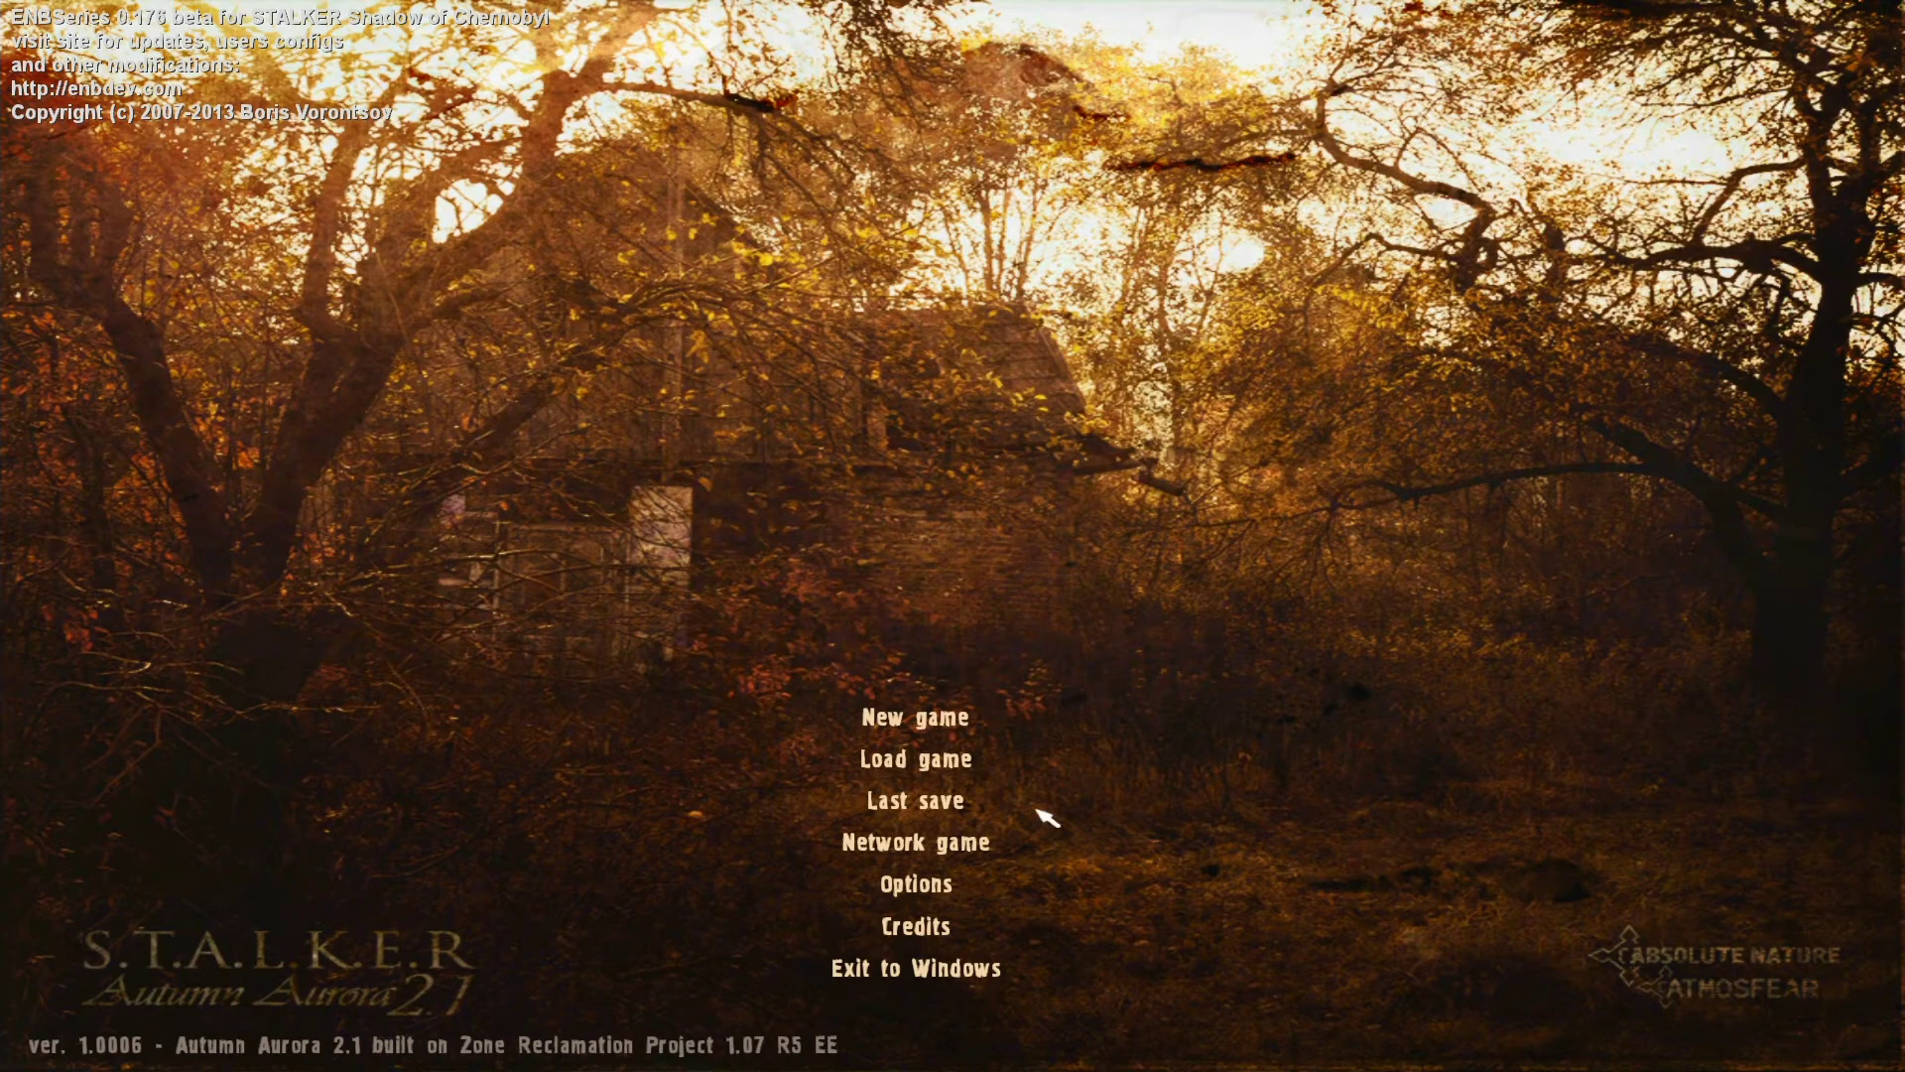
left_click(953, 971)
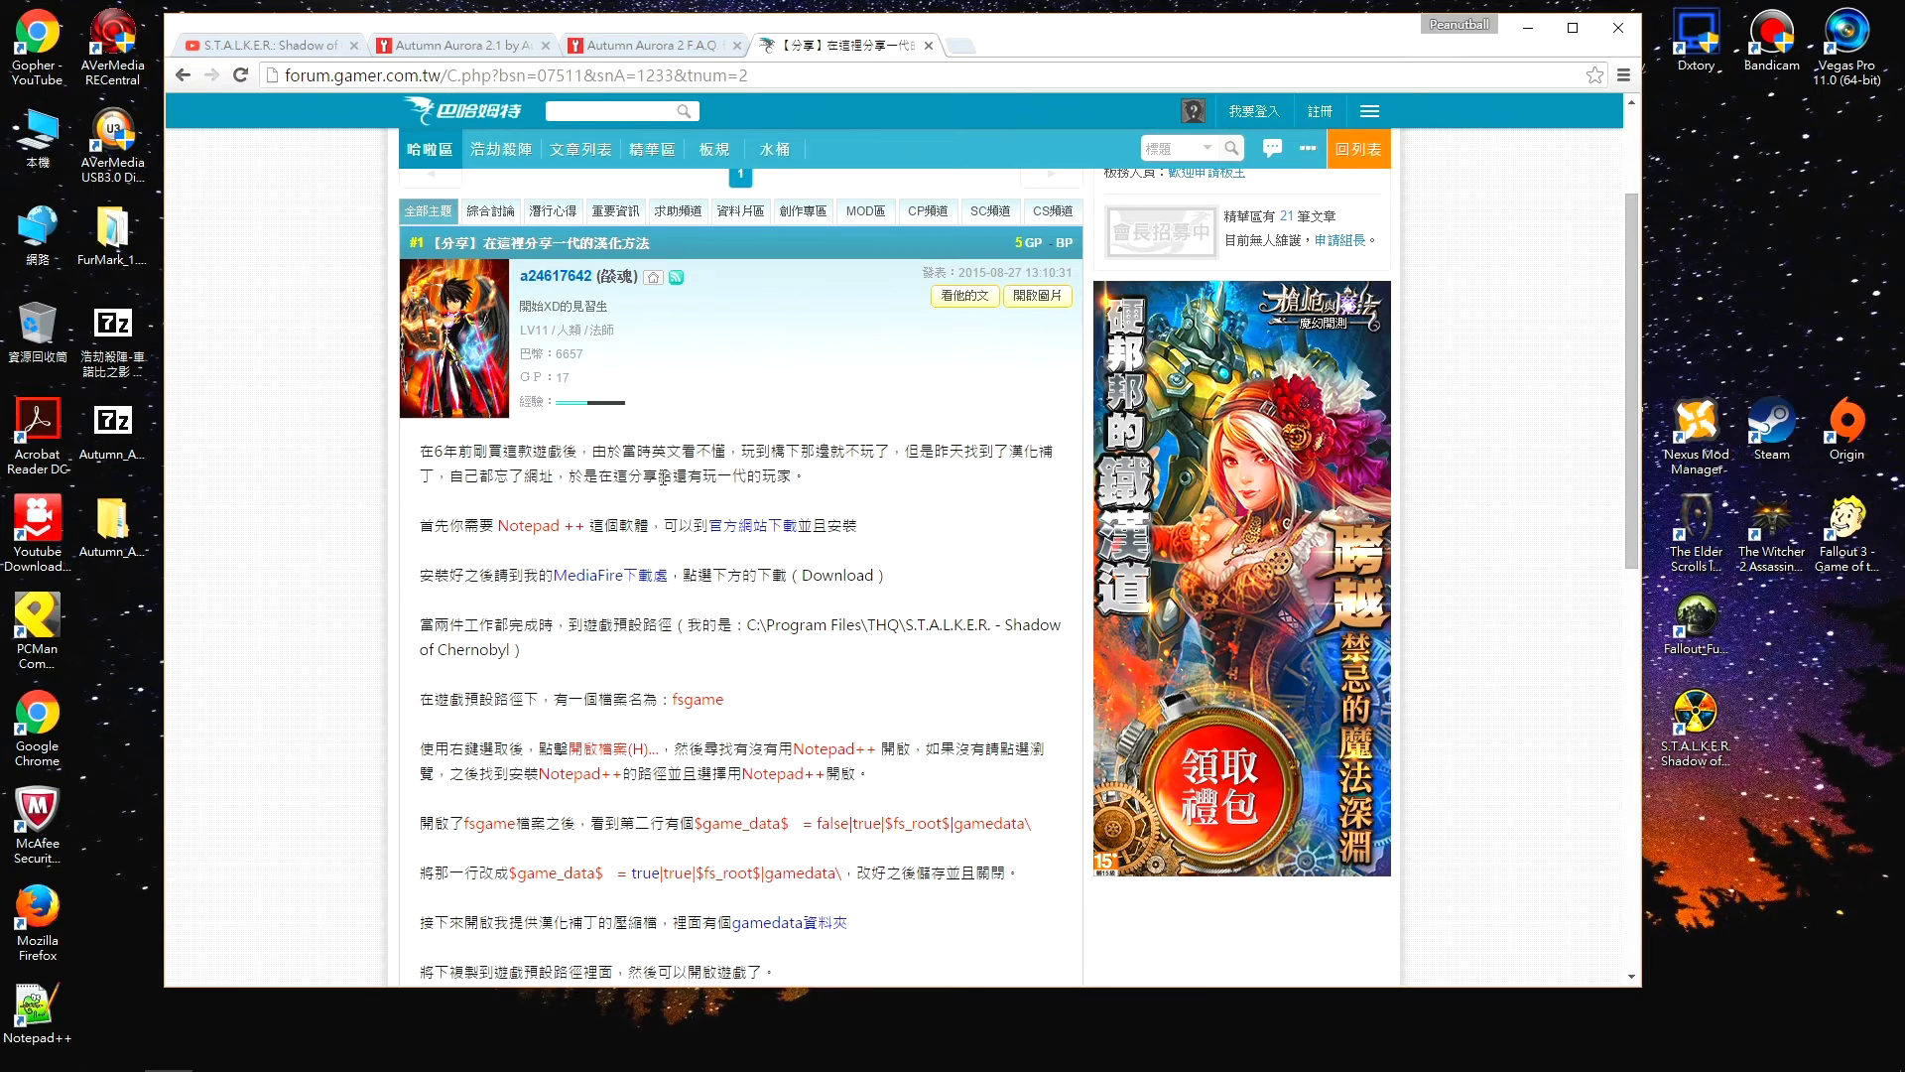
Read the forum guide in Chrome on editing fsgame and installing the Chinese patch, and minimize the browser.
scroll(665, 468, "up", 2)
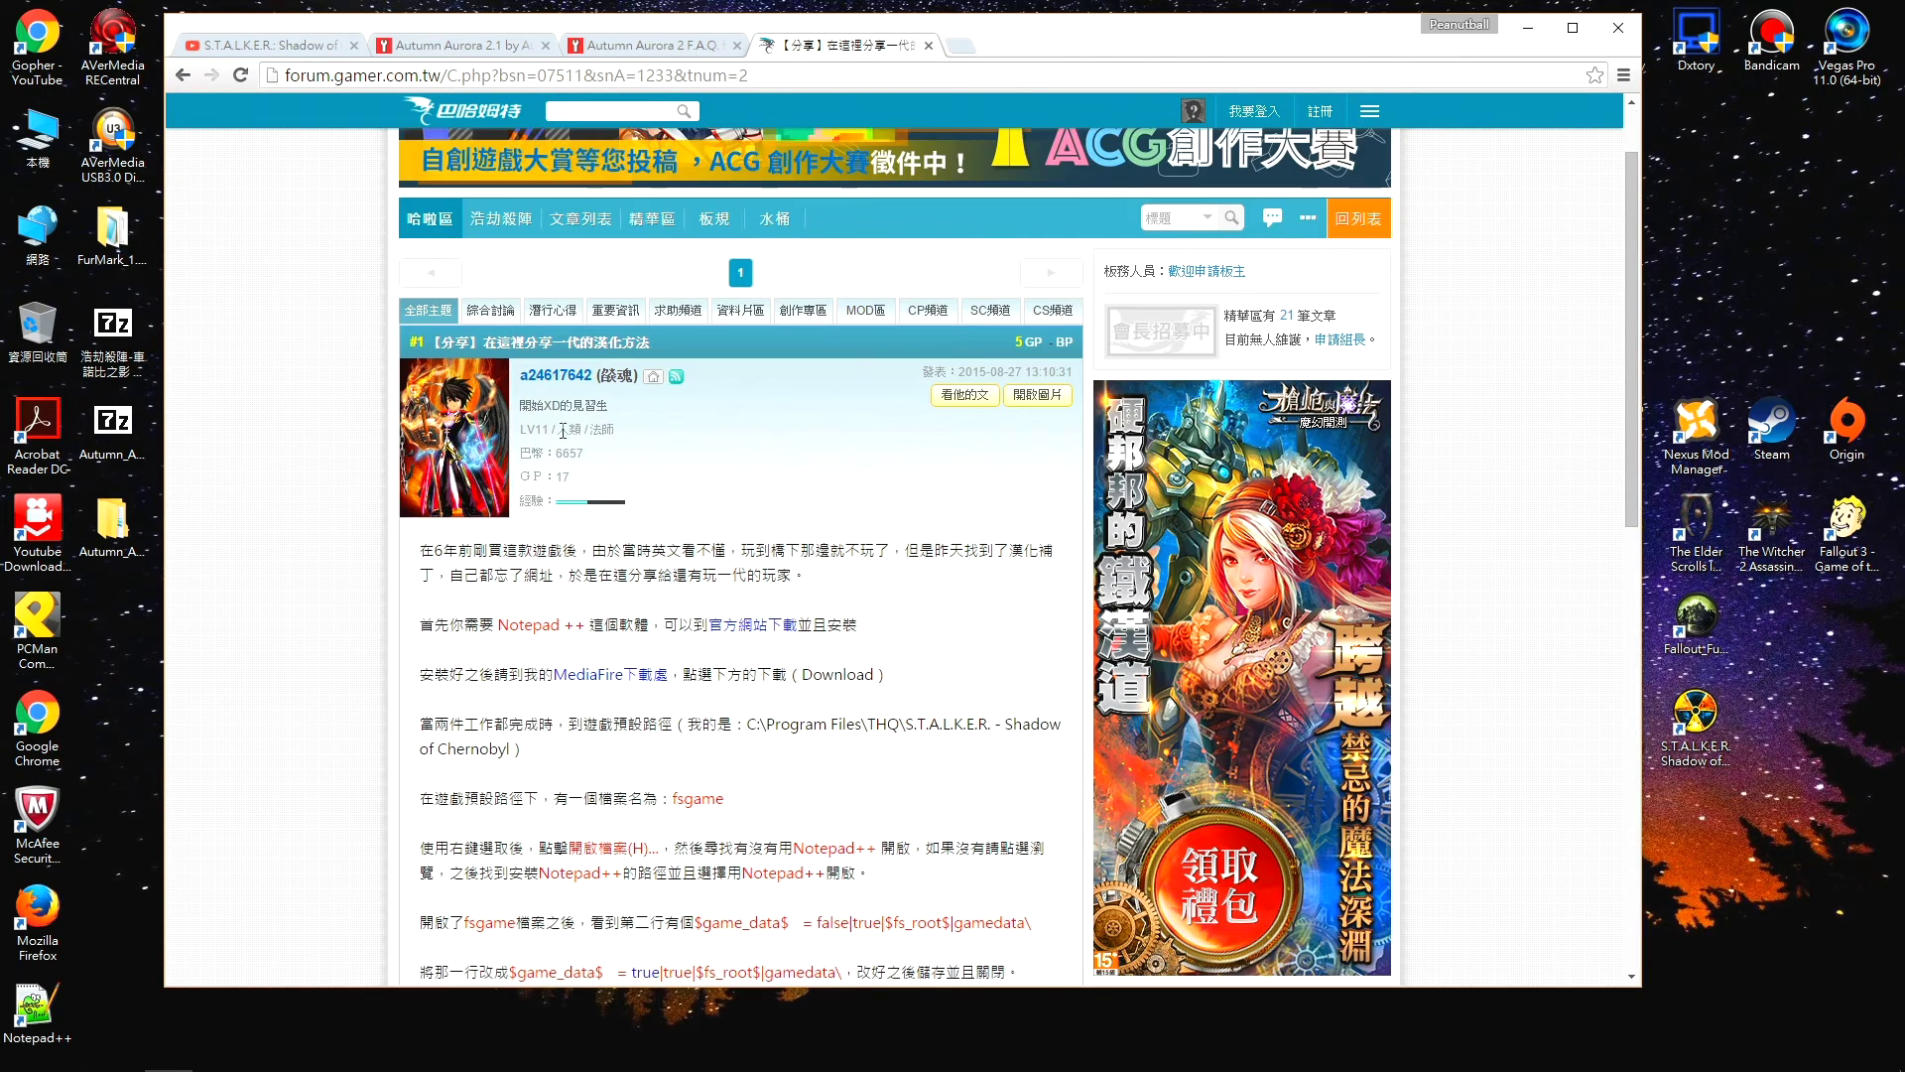
scroll(576, 429, "down", 2)
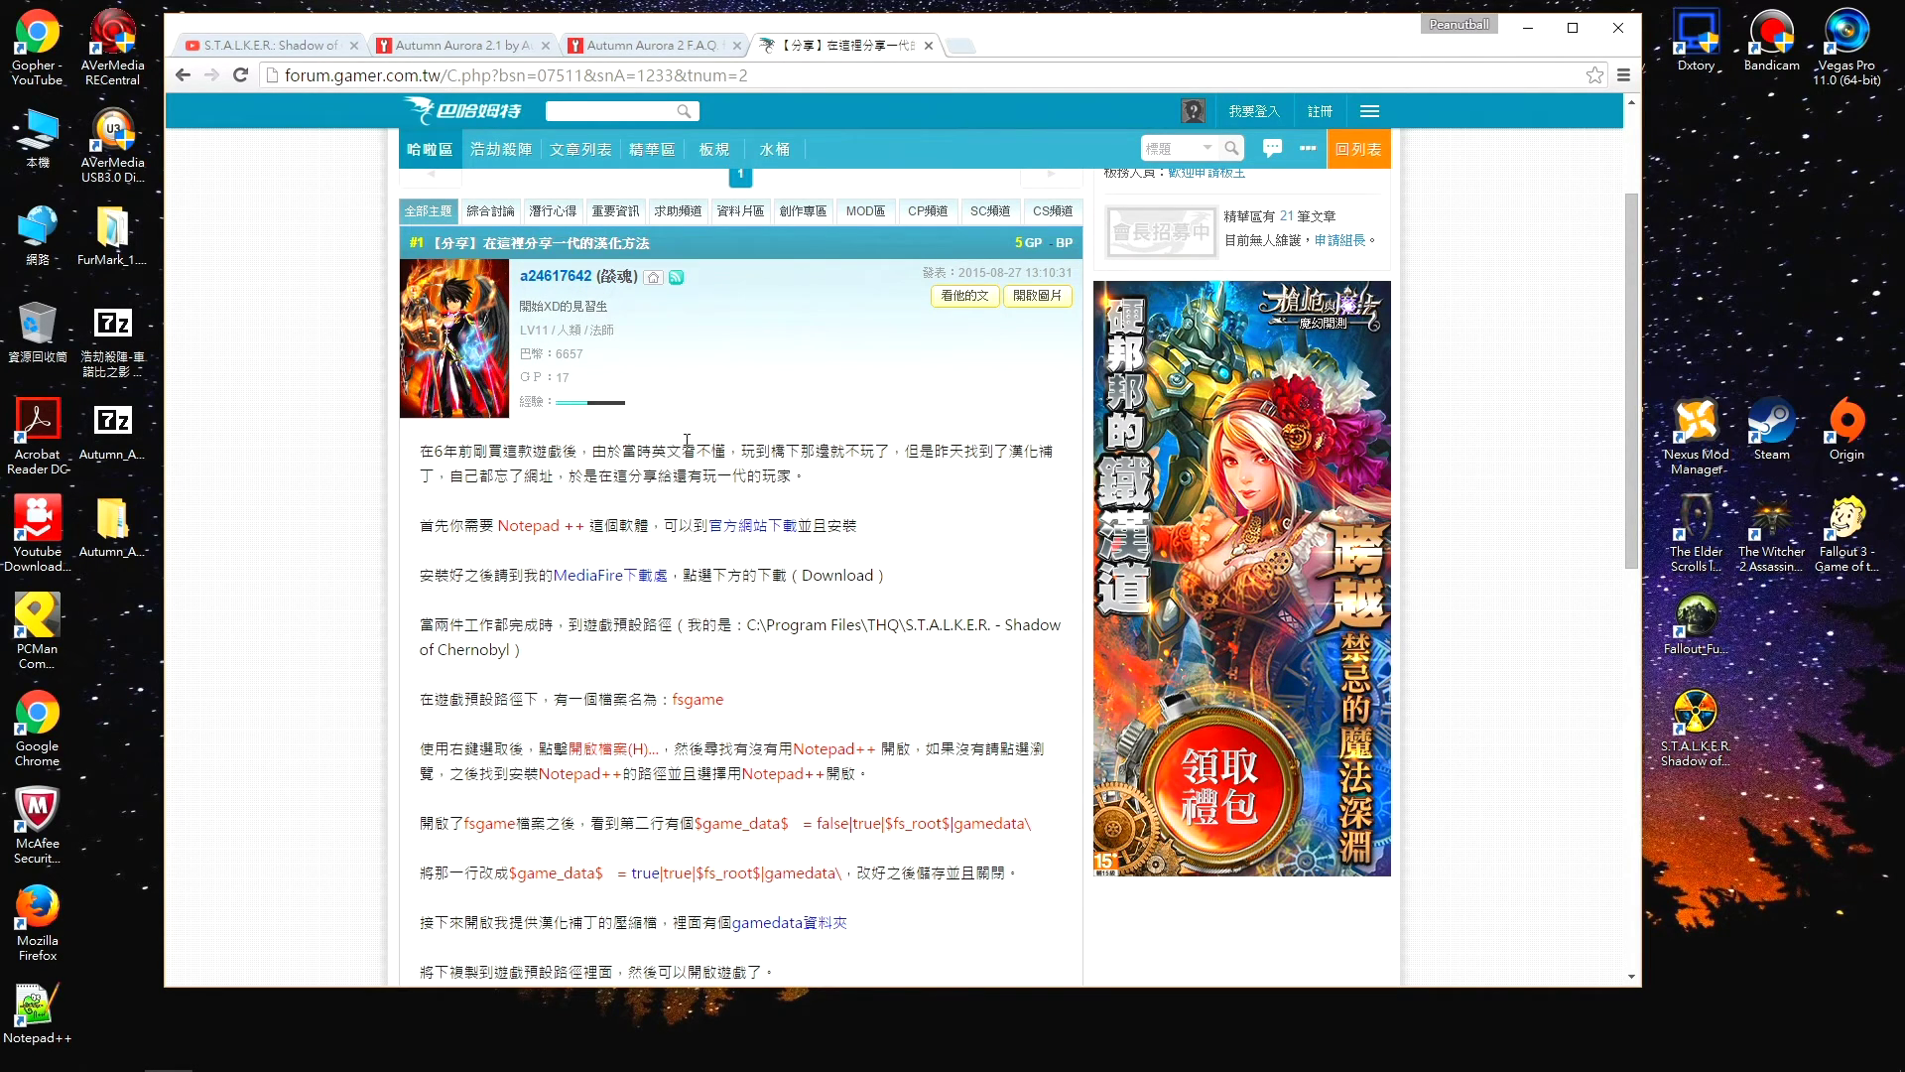
scroll(692, 448, "down", 1)
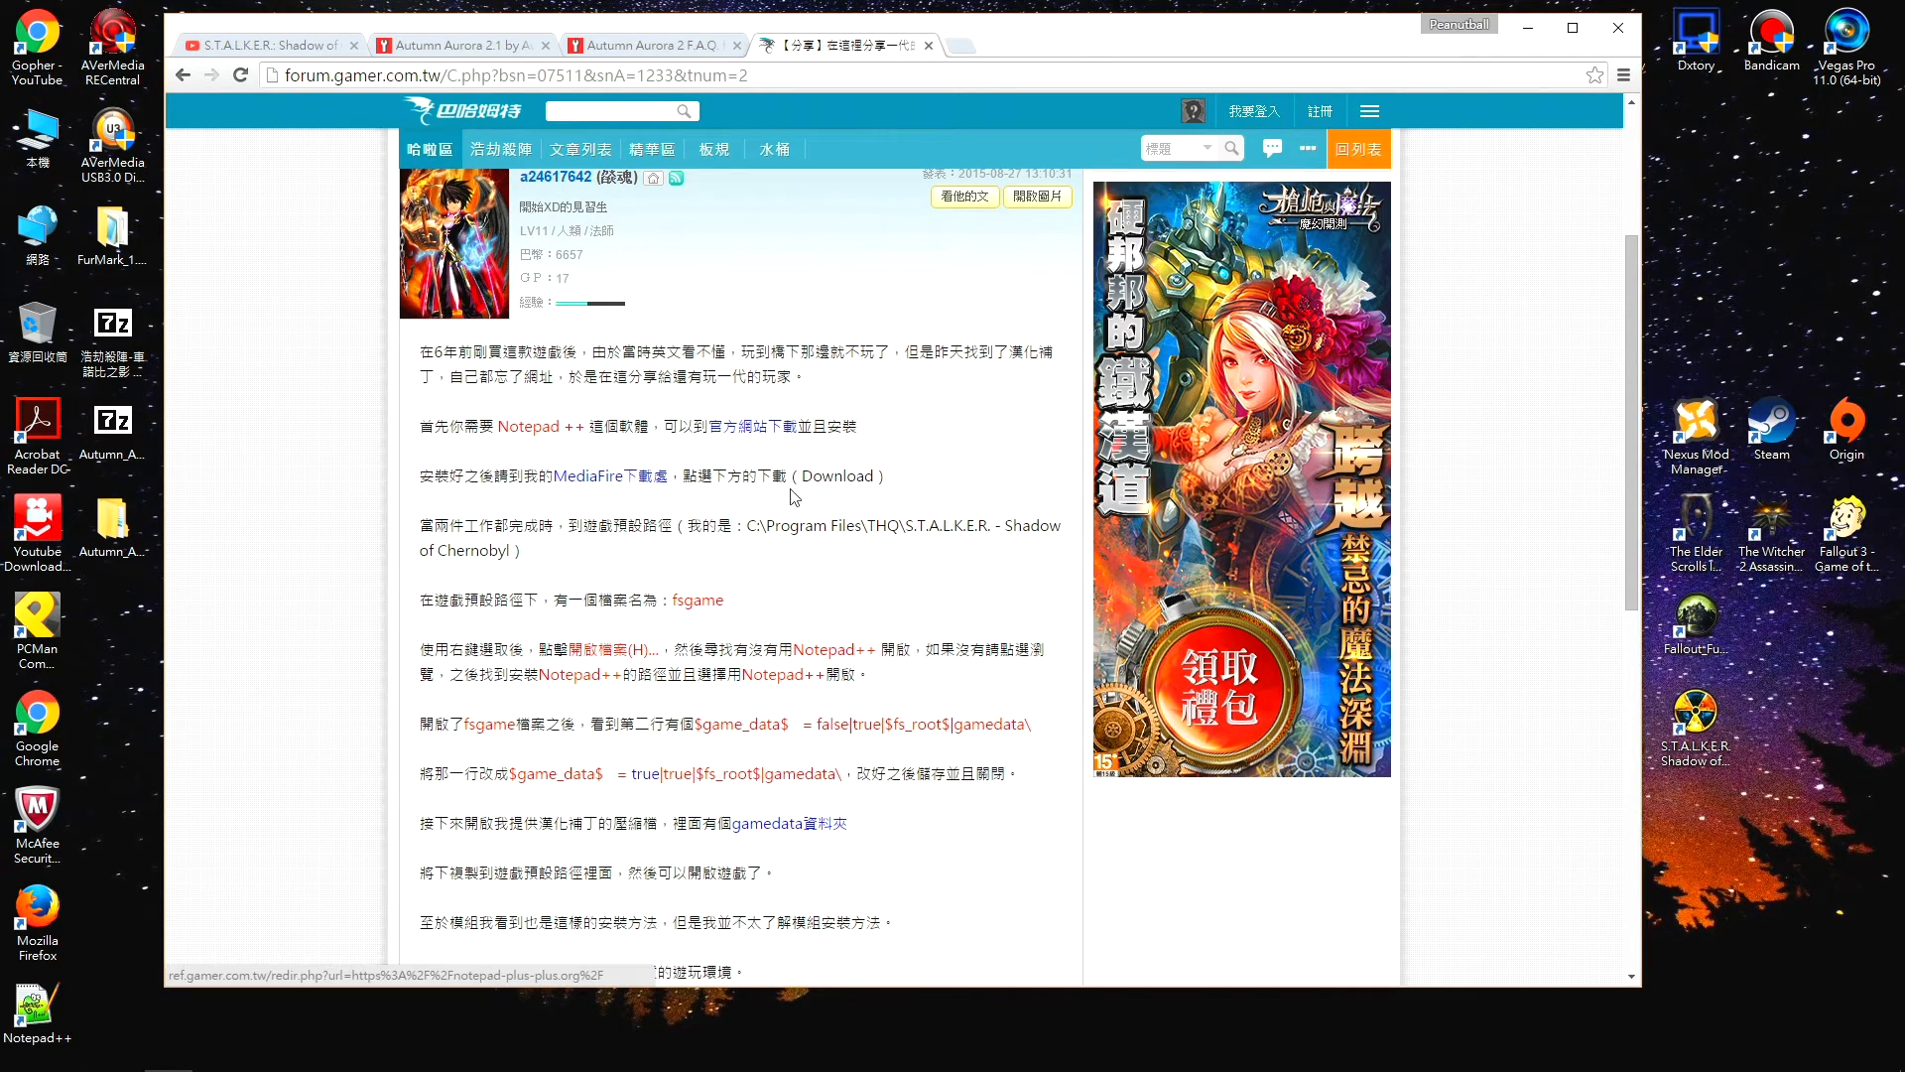
left_click(1531, 23)
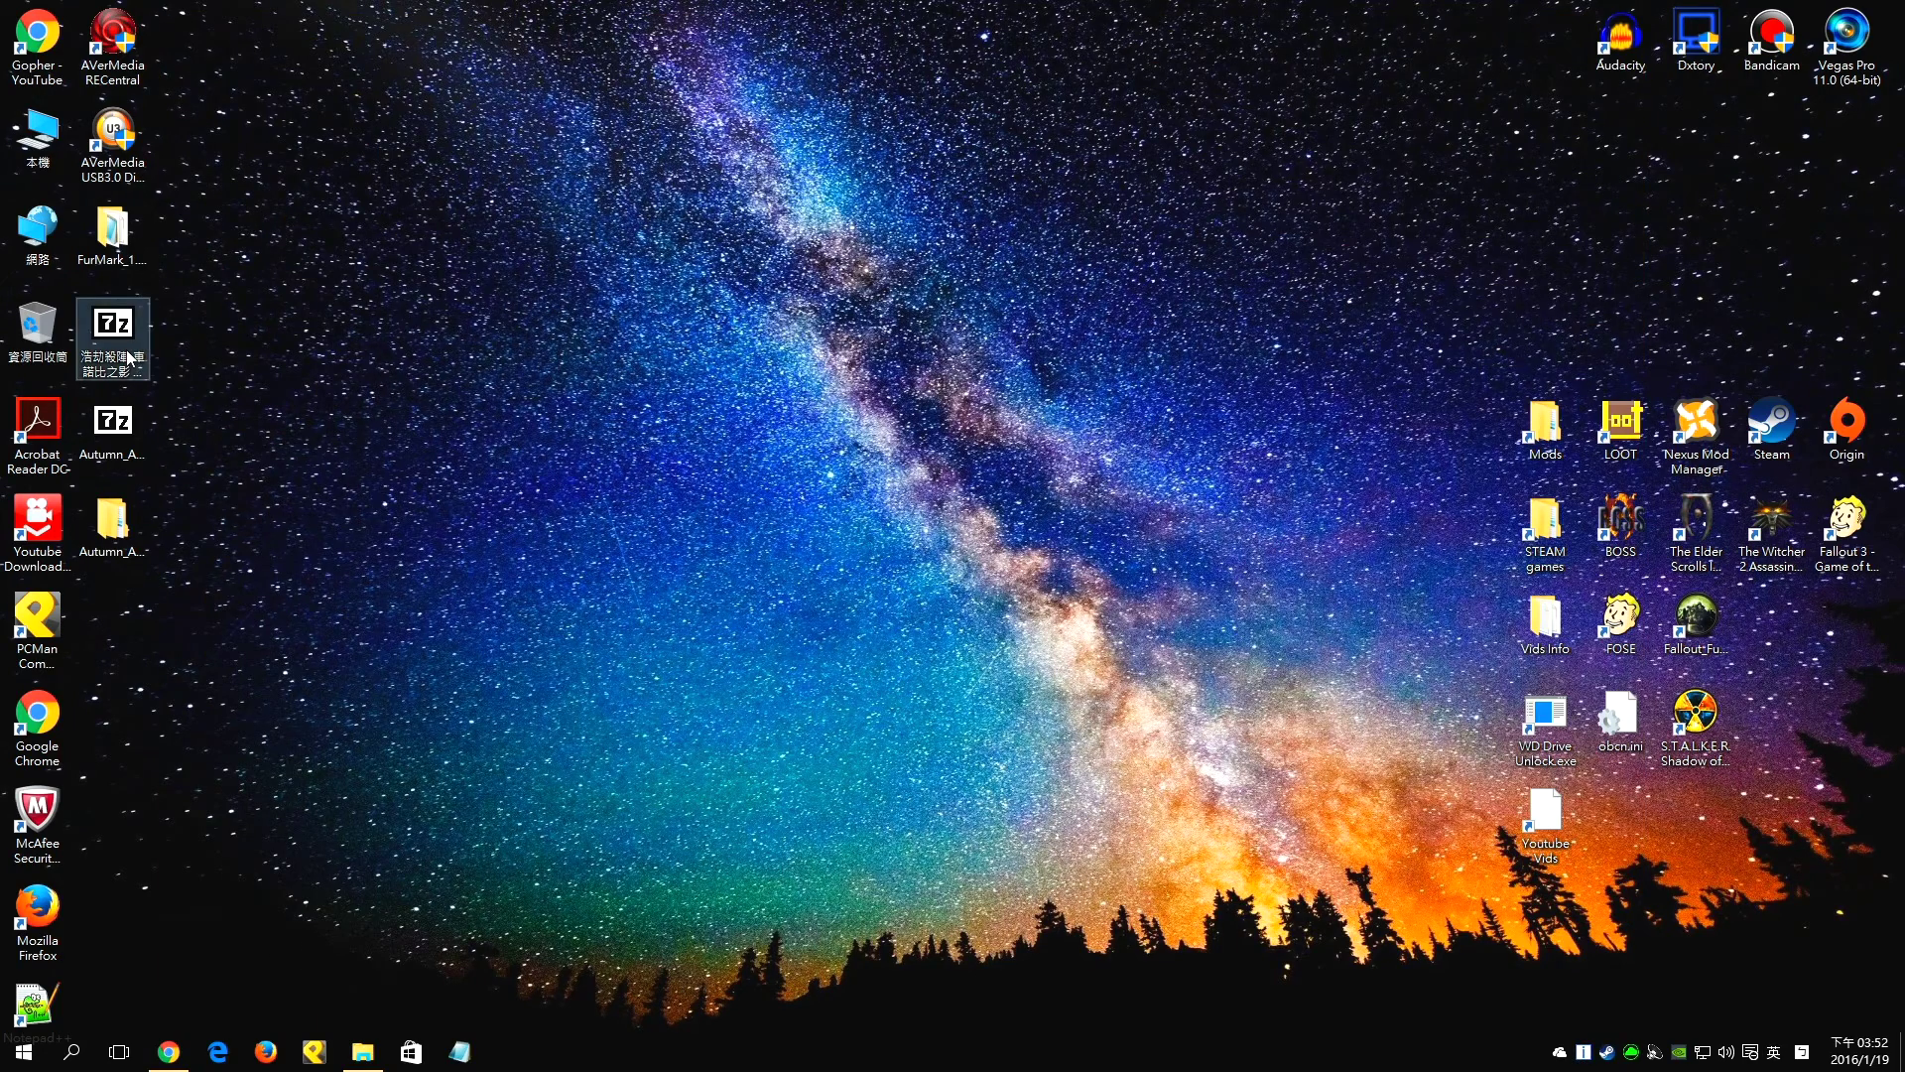
Extract the Chinese patch .rar on the desktop with 7-Zip into its own folder.
left_click(122, 343)
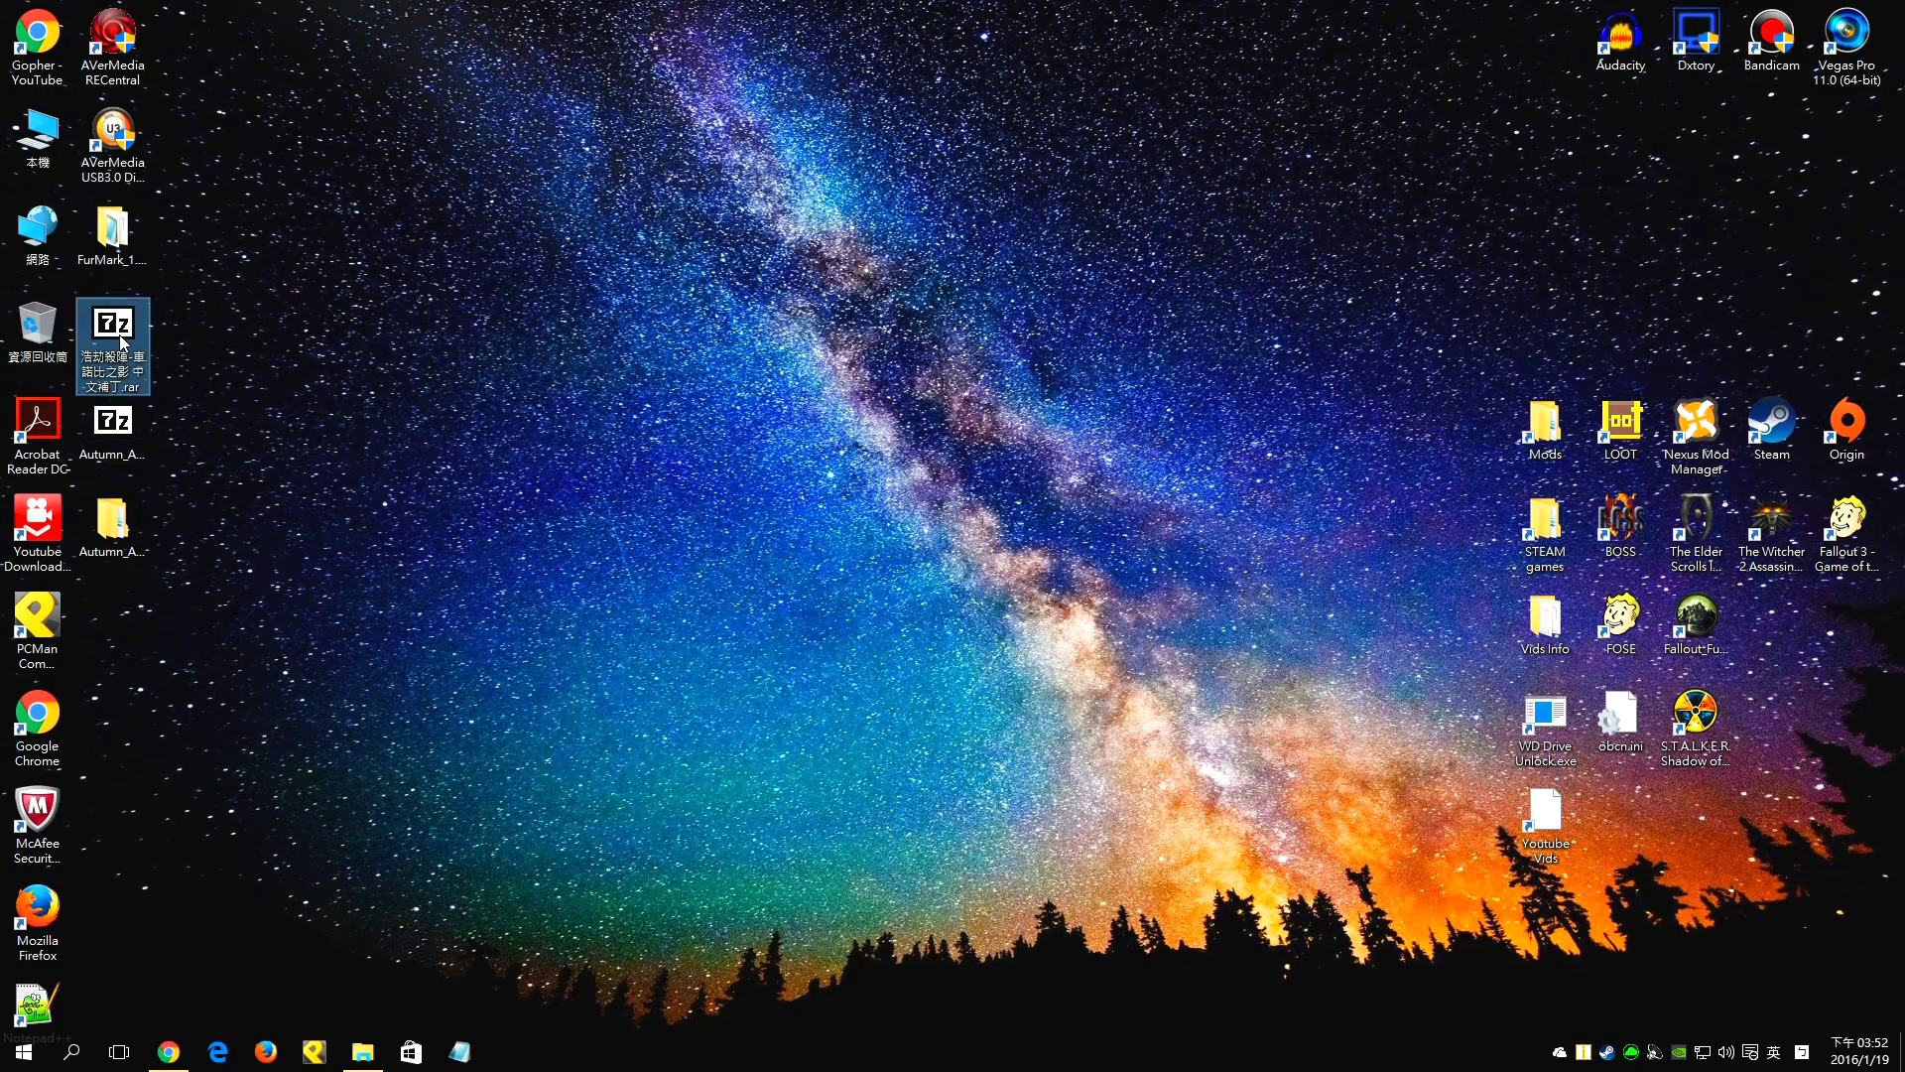
right_click(122, 342)
mouse_move(198, 371)
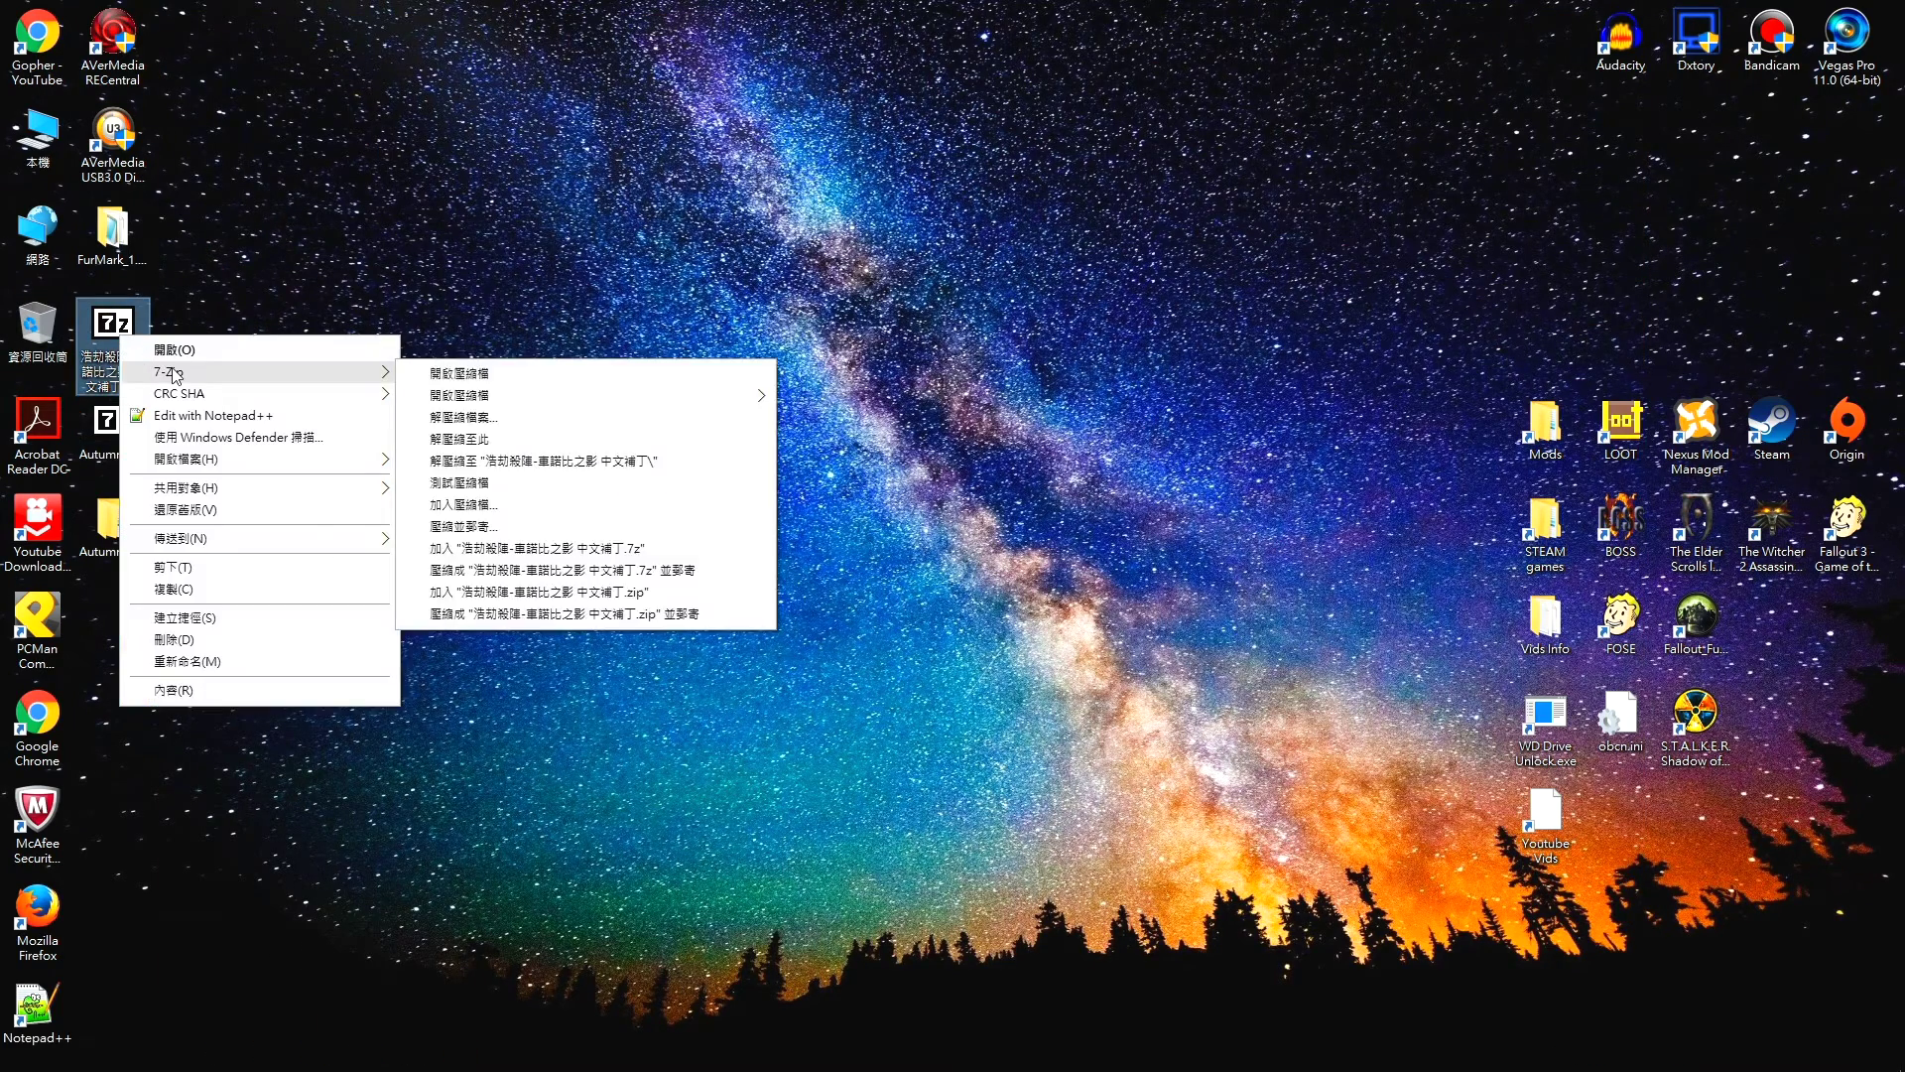
left_click(456, 417)
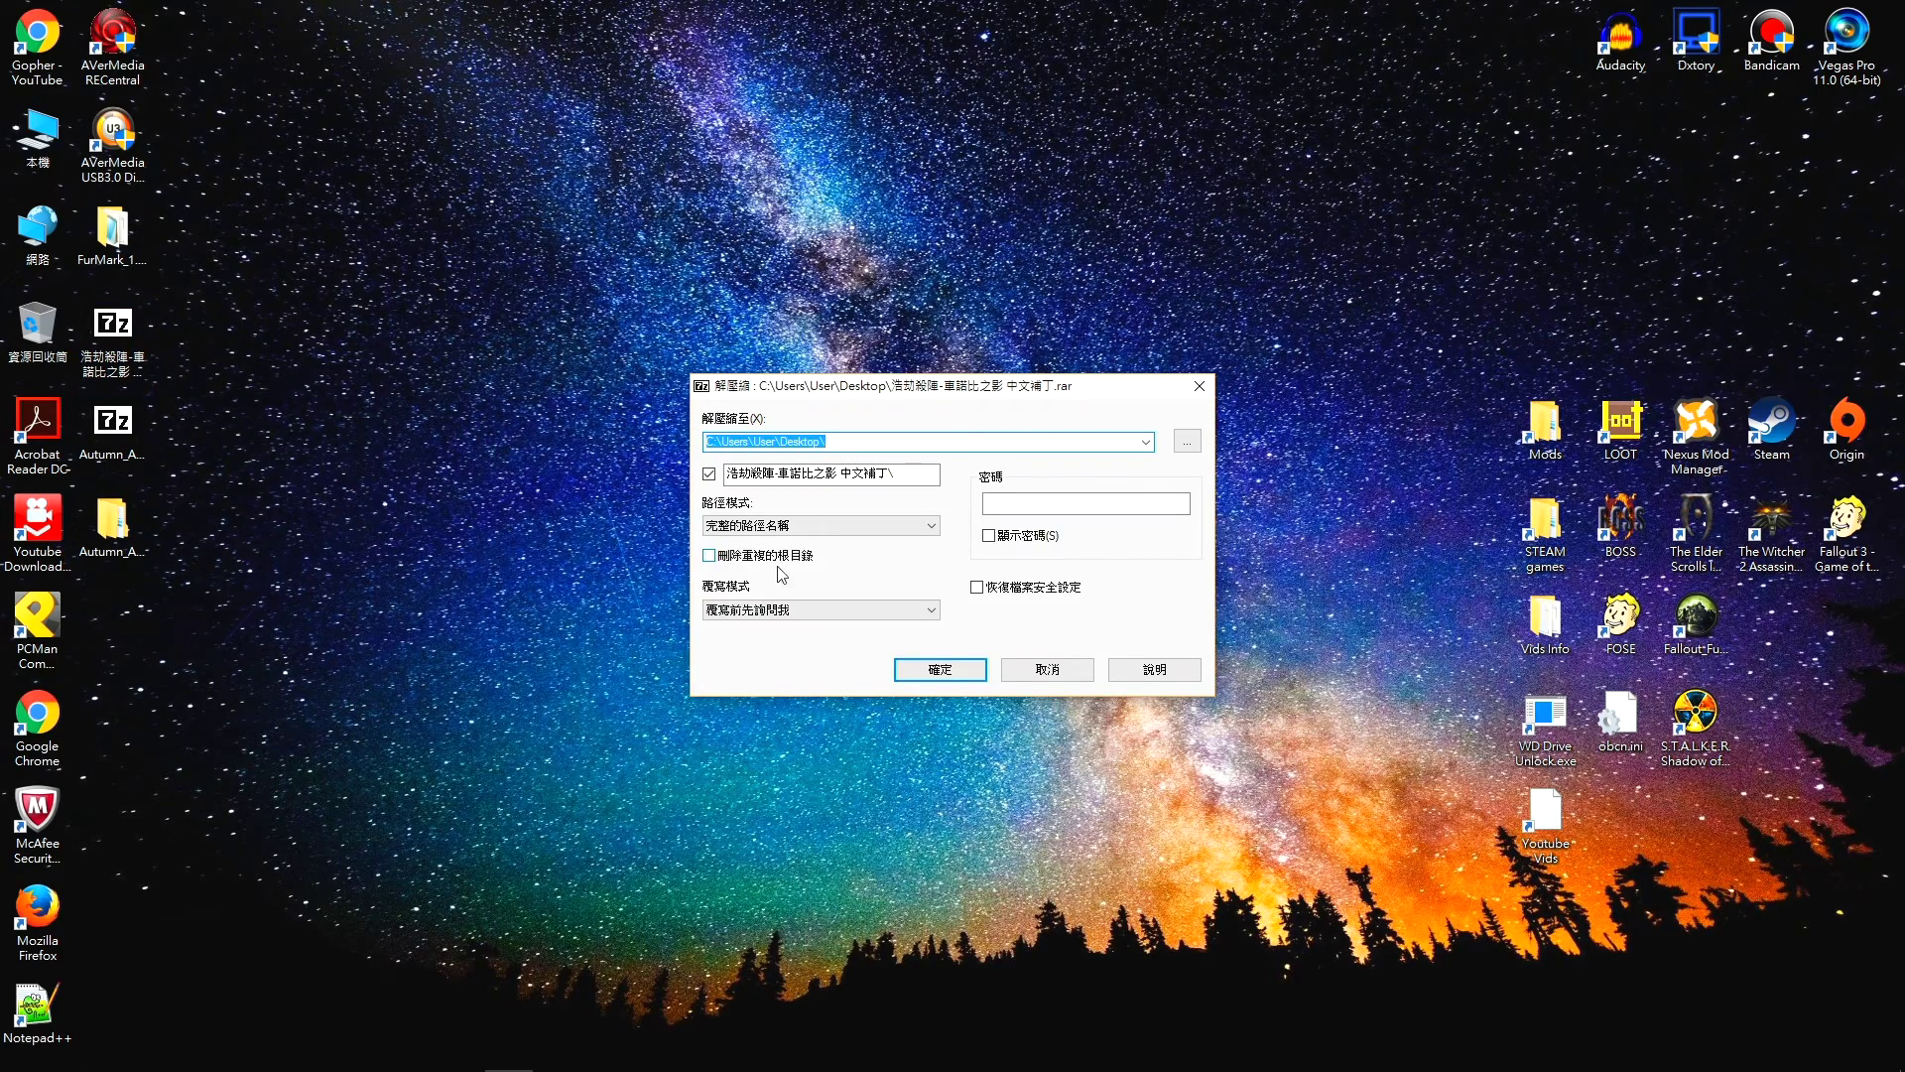
left_click(913, 670)
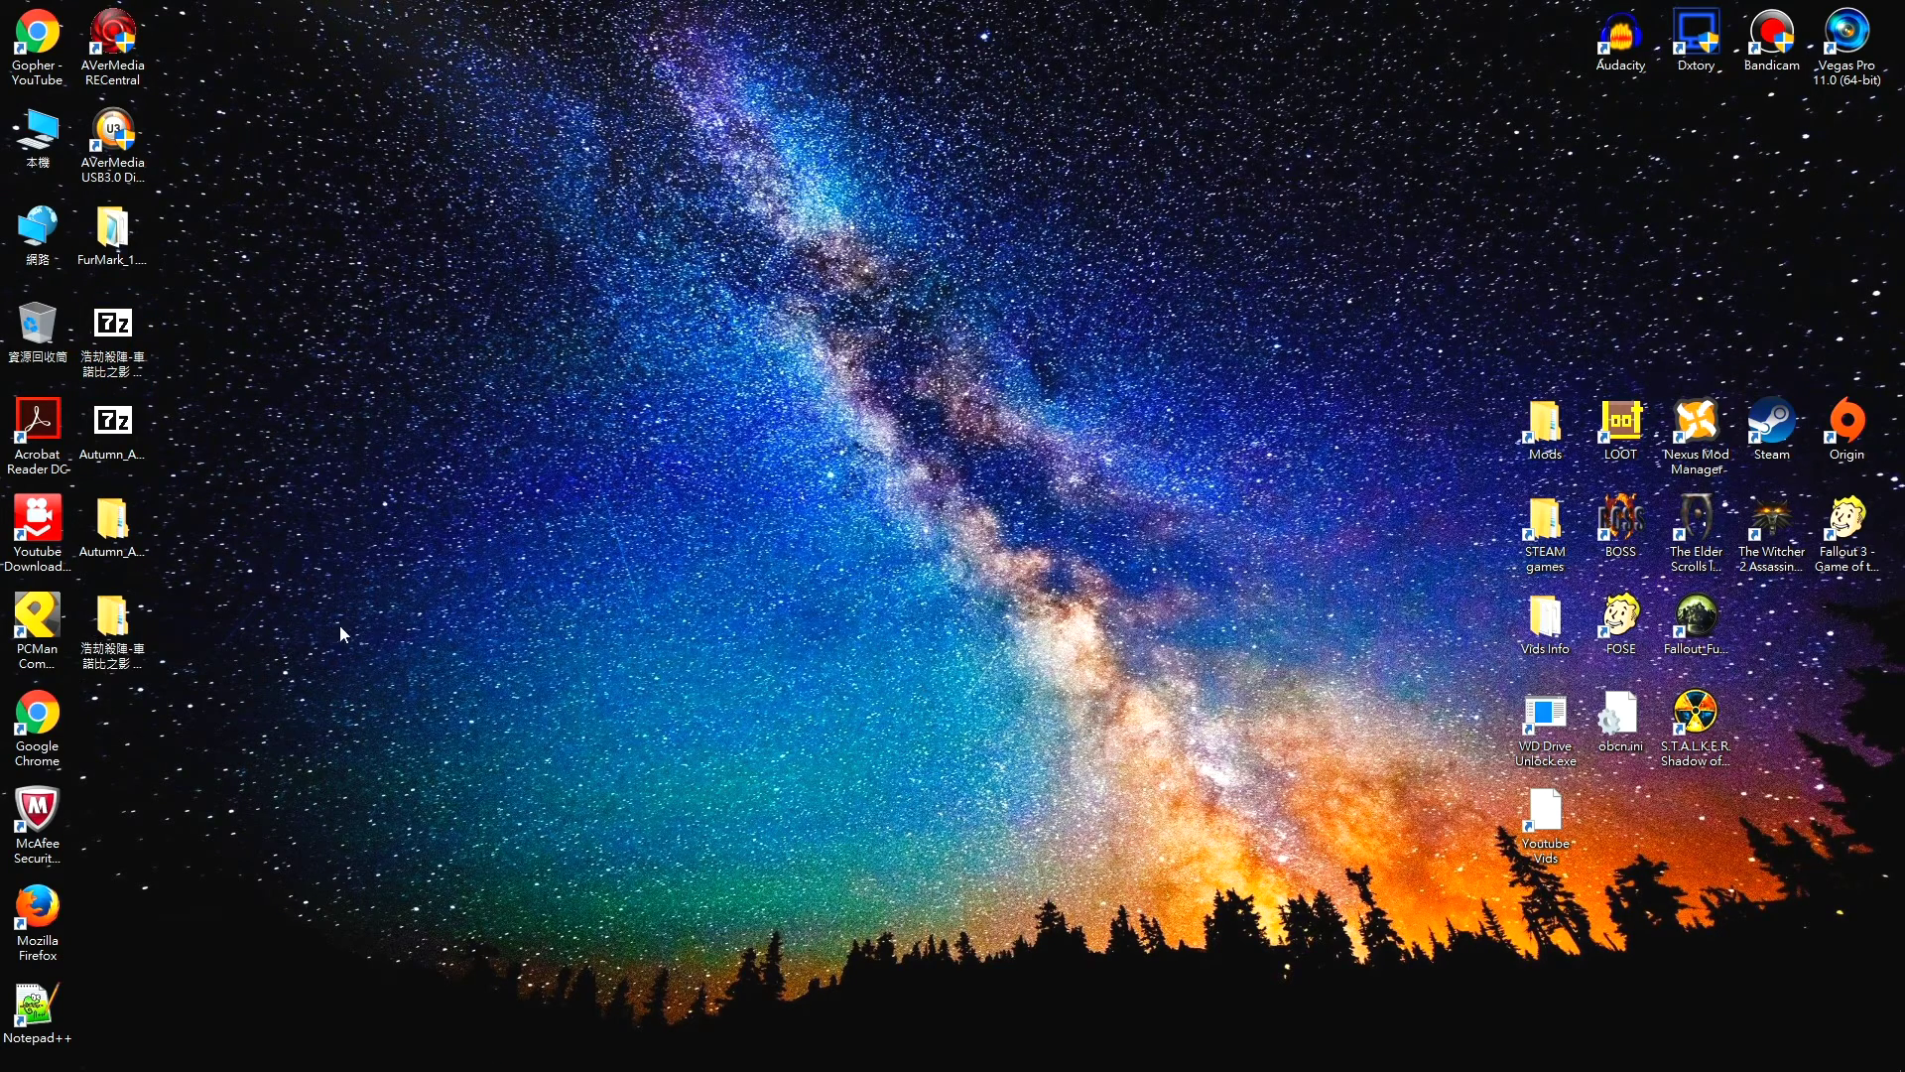
Open the extracted patch's gamedata folder and the STALKER Shadow of Chernobyl game folder side by side.
double_click(112, 623)
left_click_drag(544, 198, 472, 186)
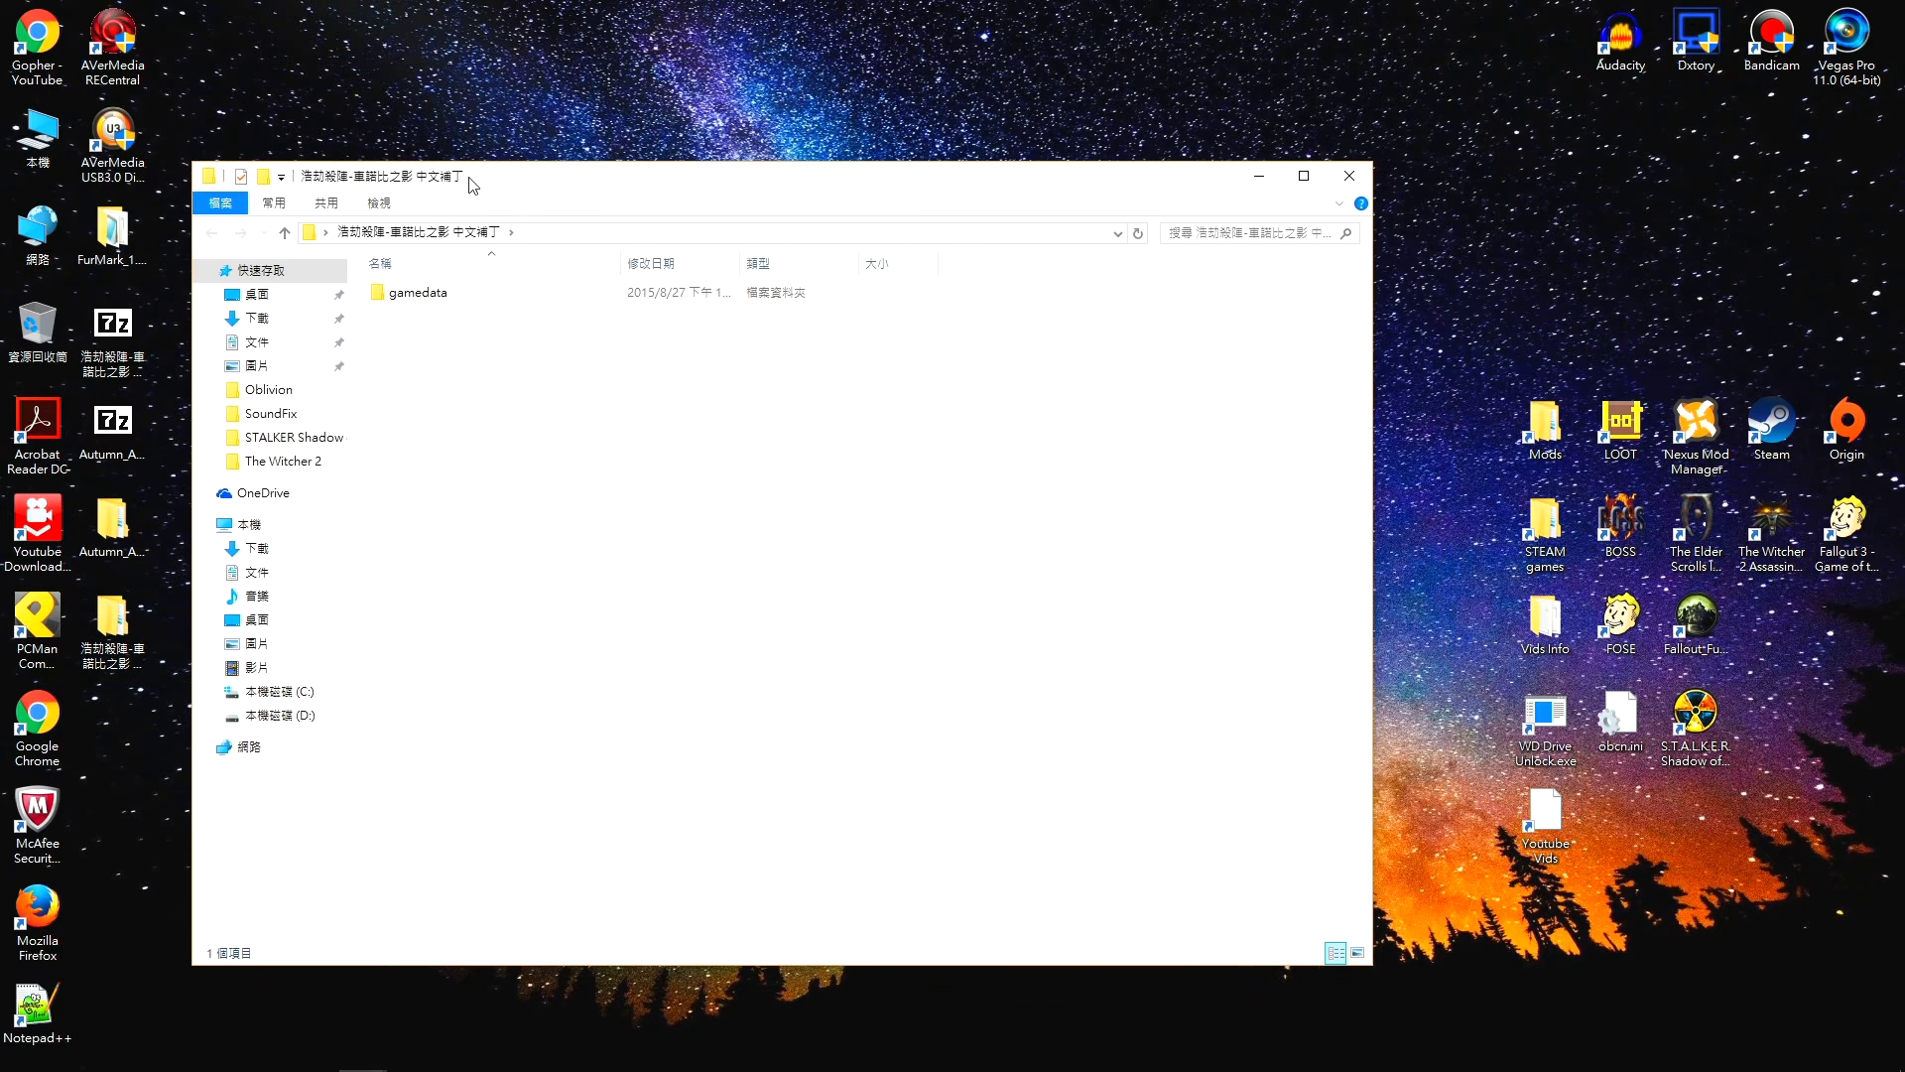
double_click(432, 305)
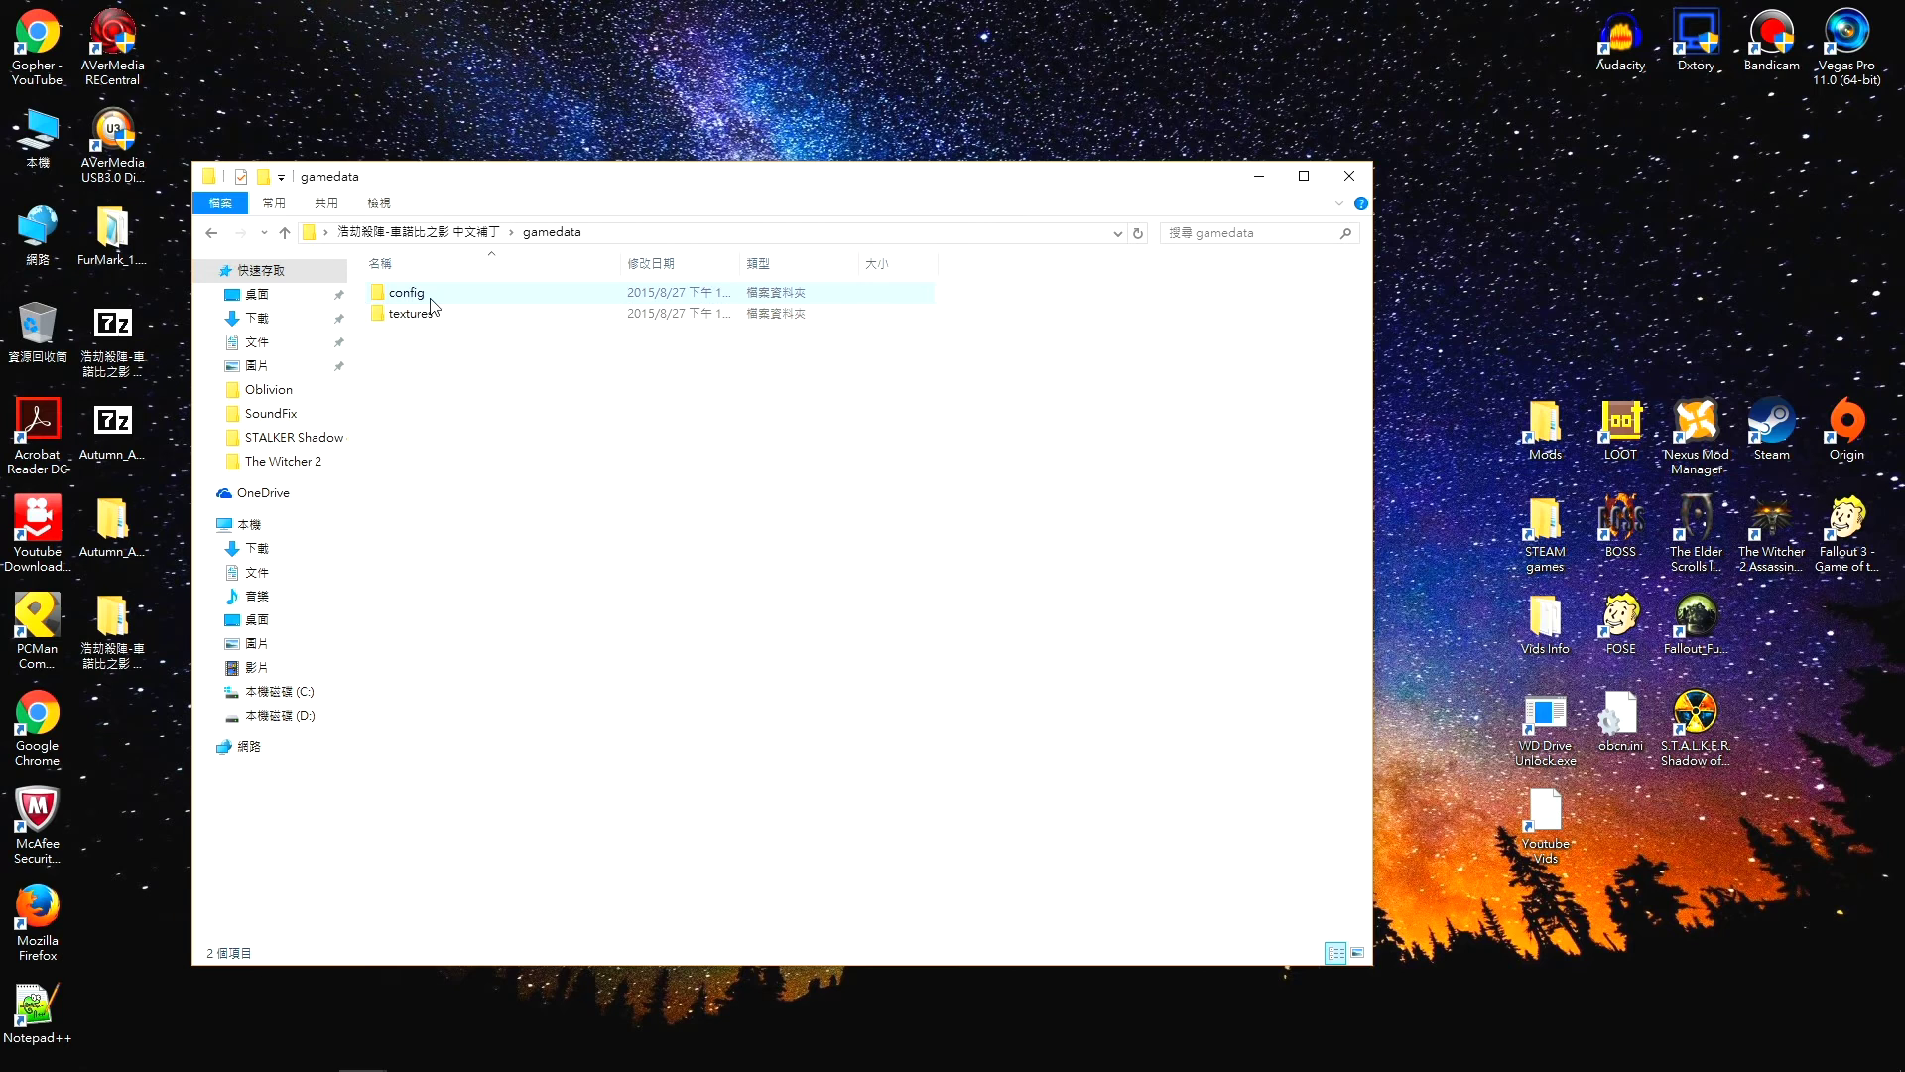
double_click(1526, 533)
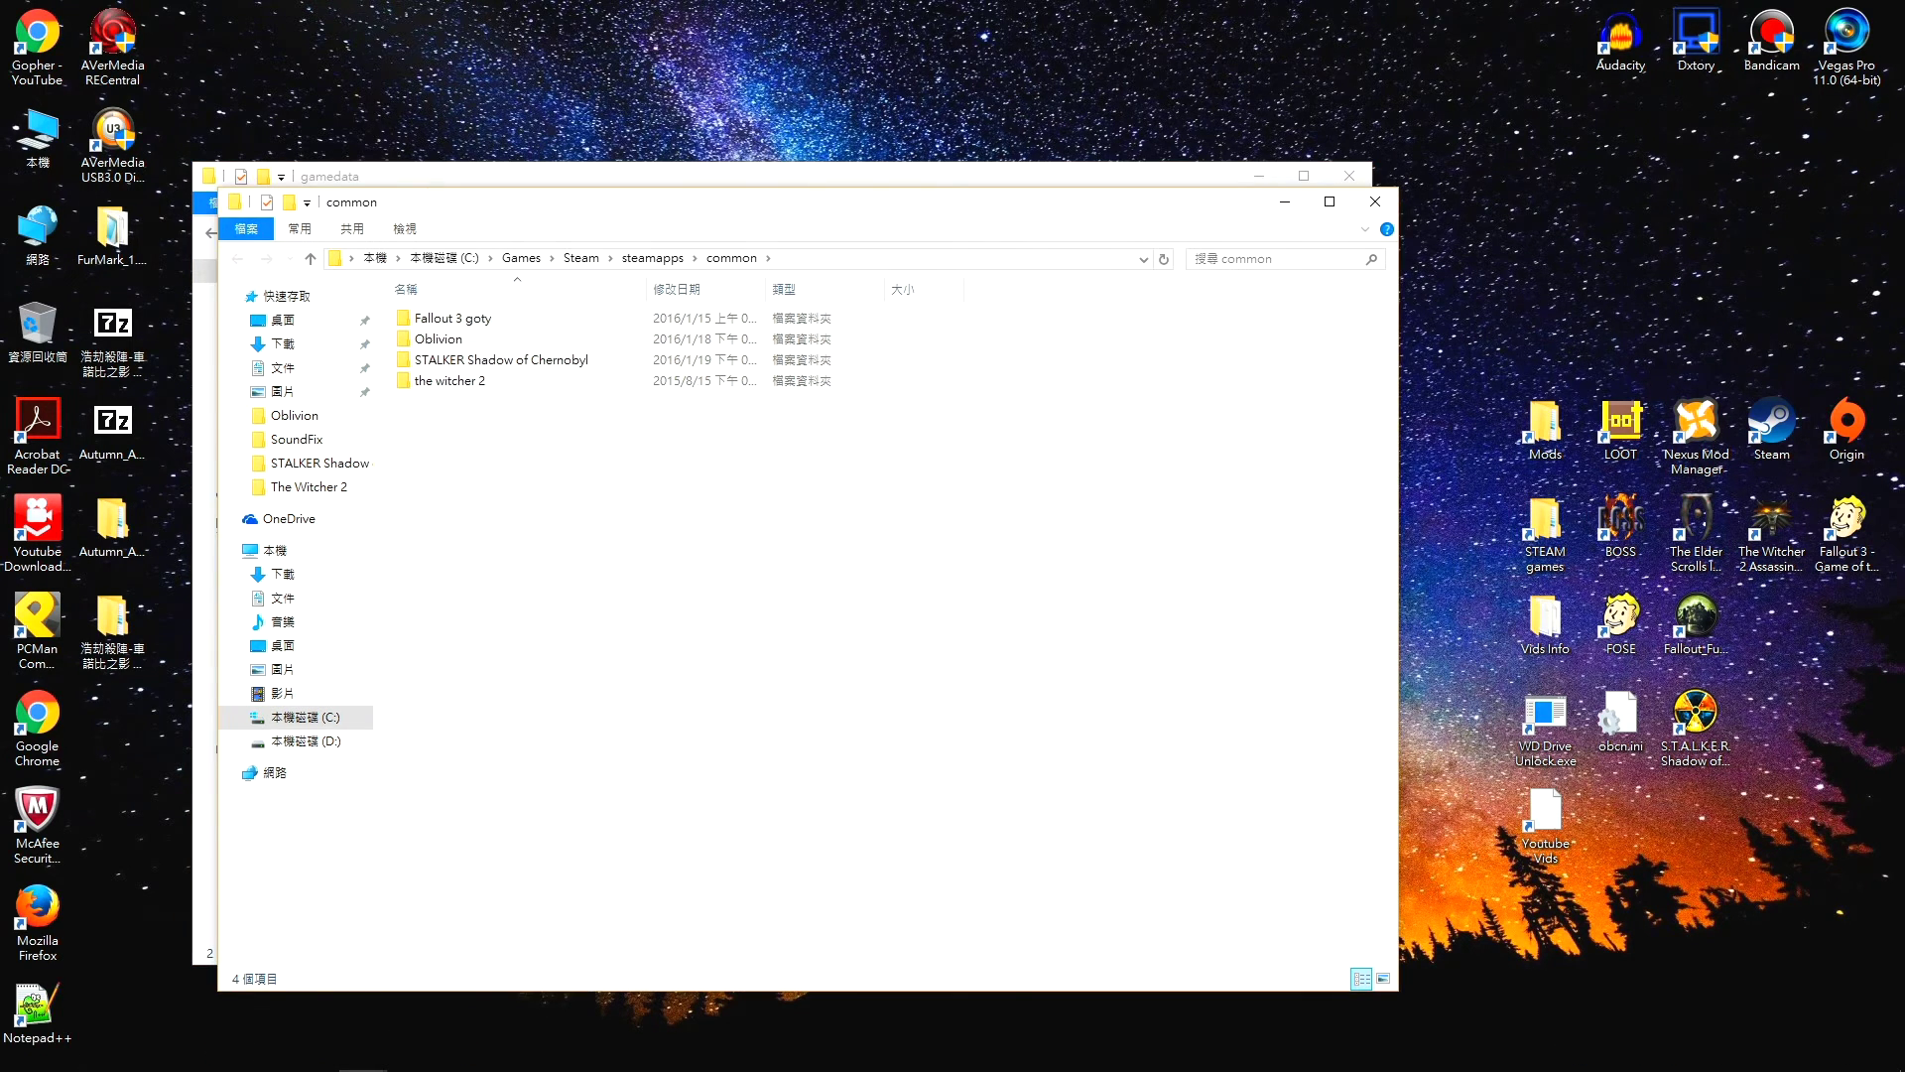
left_click_drag(605, 213, 985, 243)
double_click(902, 366)
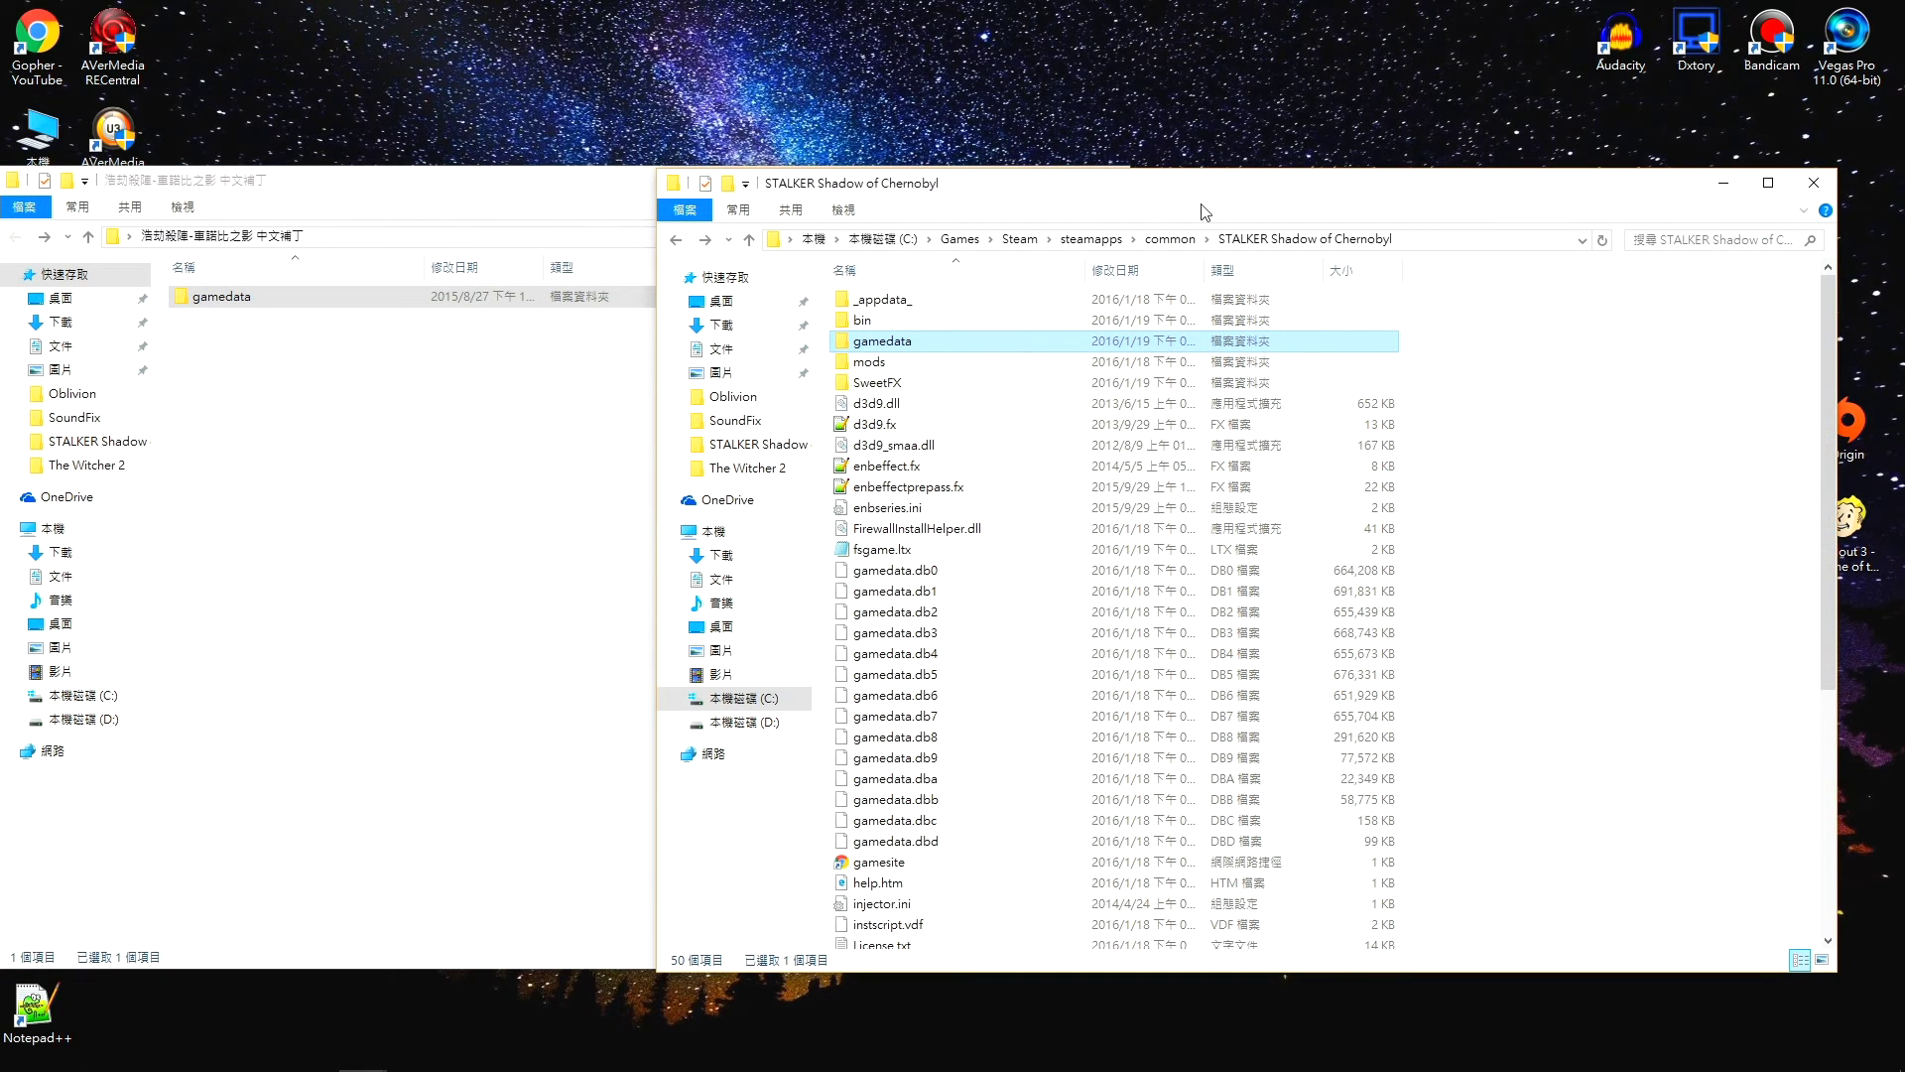
double_click(243, 298)
left_click(1792, 540)
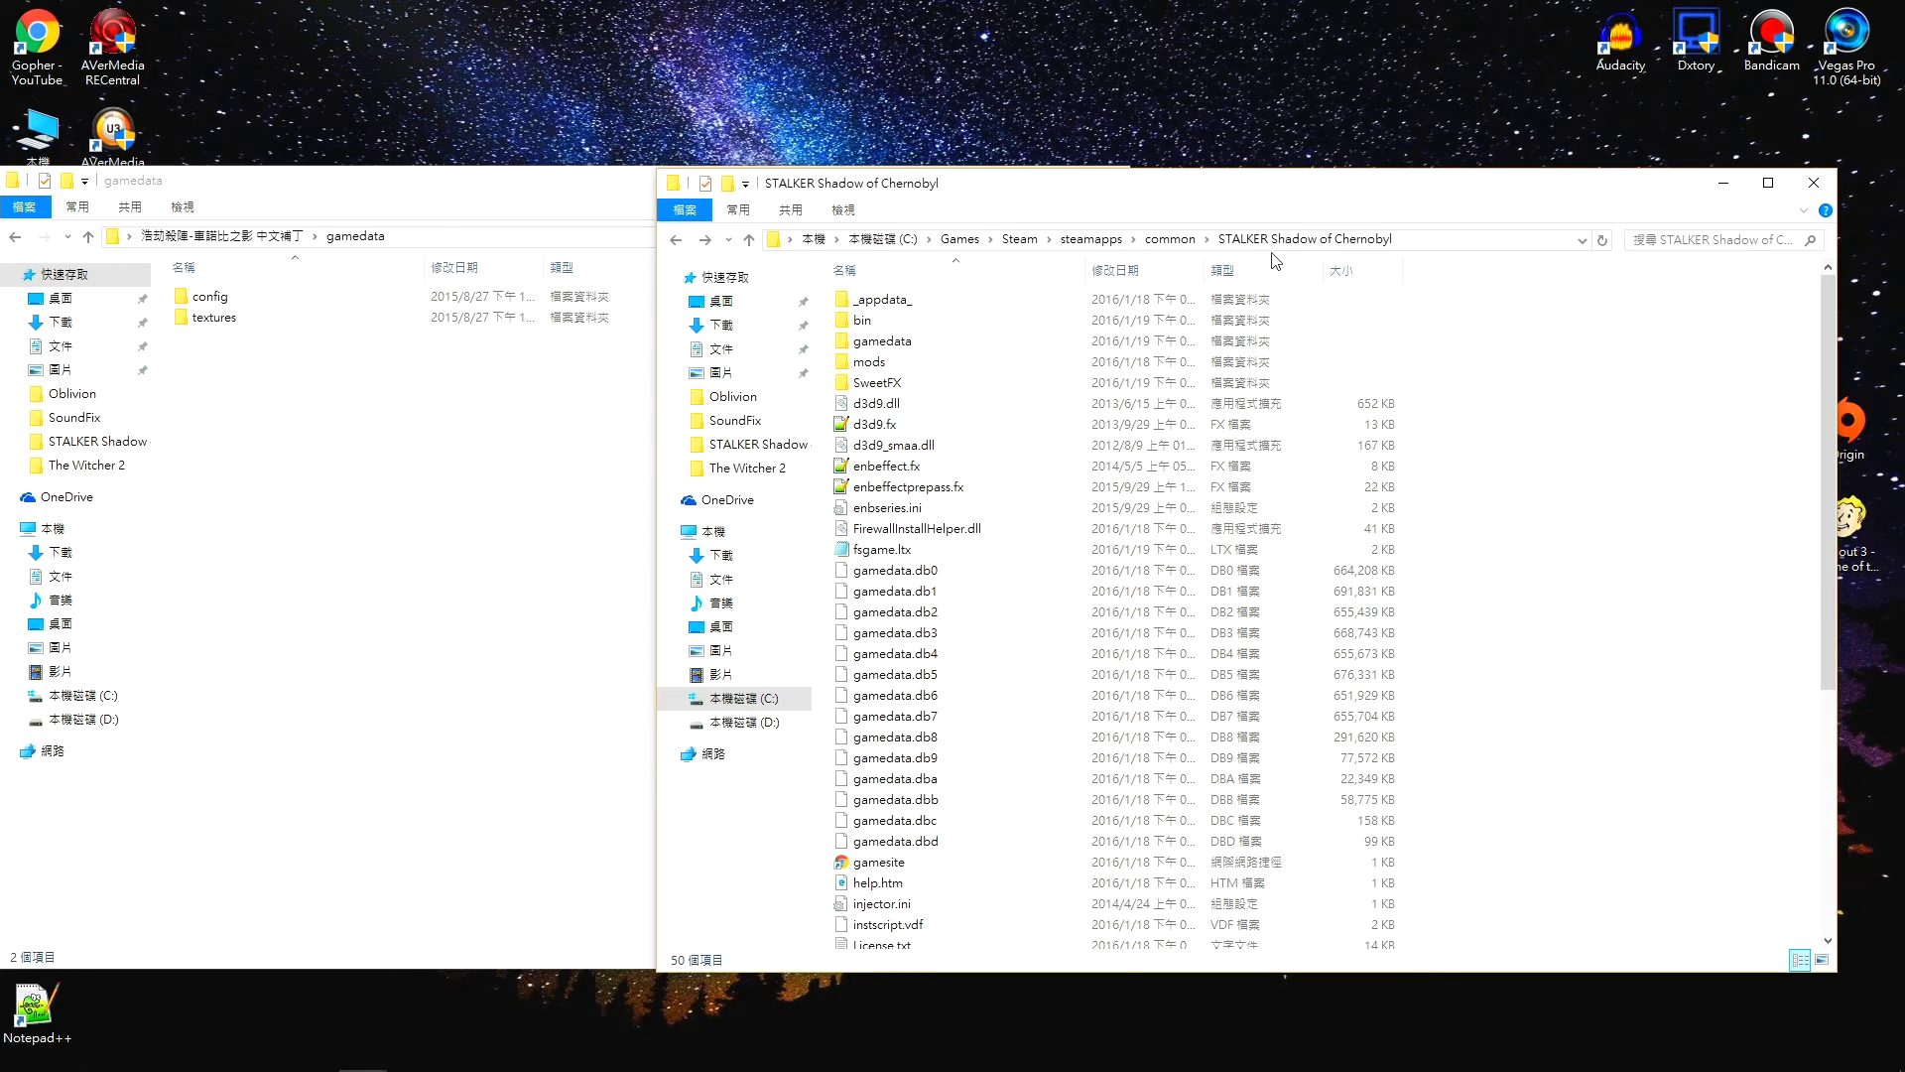
Move the chn folder from the patch's gamedata\config\text folder into the game's gamedata\config\text folder.
double_click(972, 342)
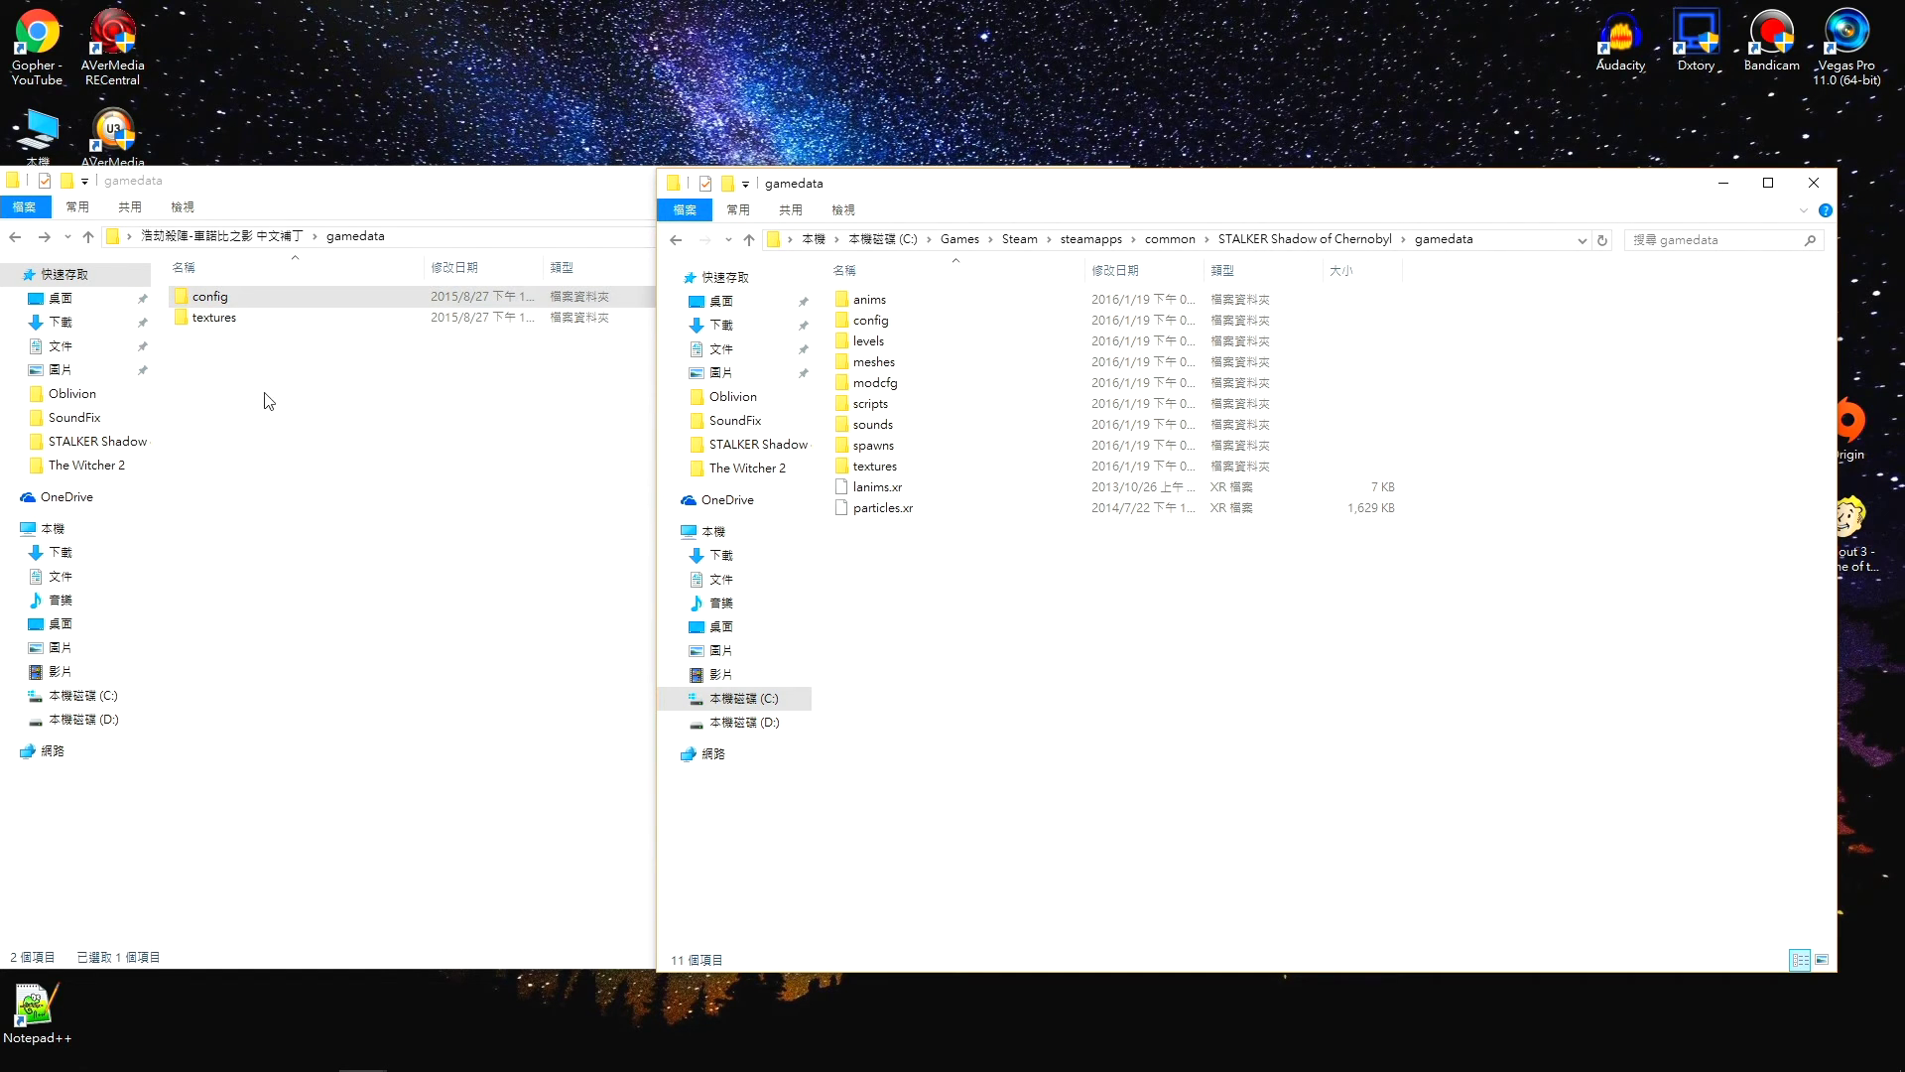
double_click(223, 298)
left_click(1161, 692)
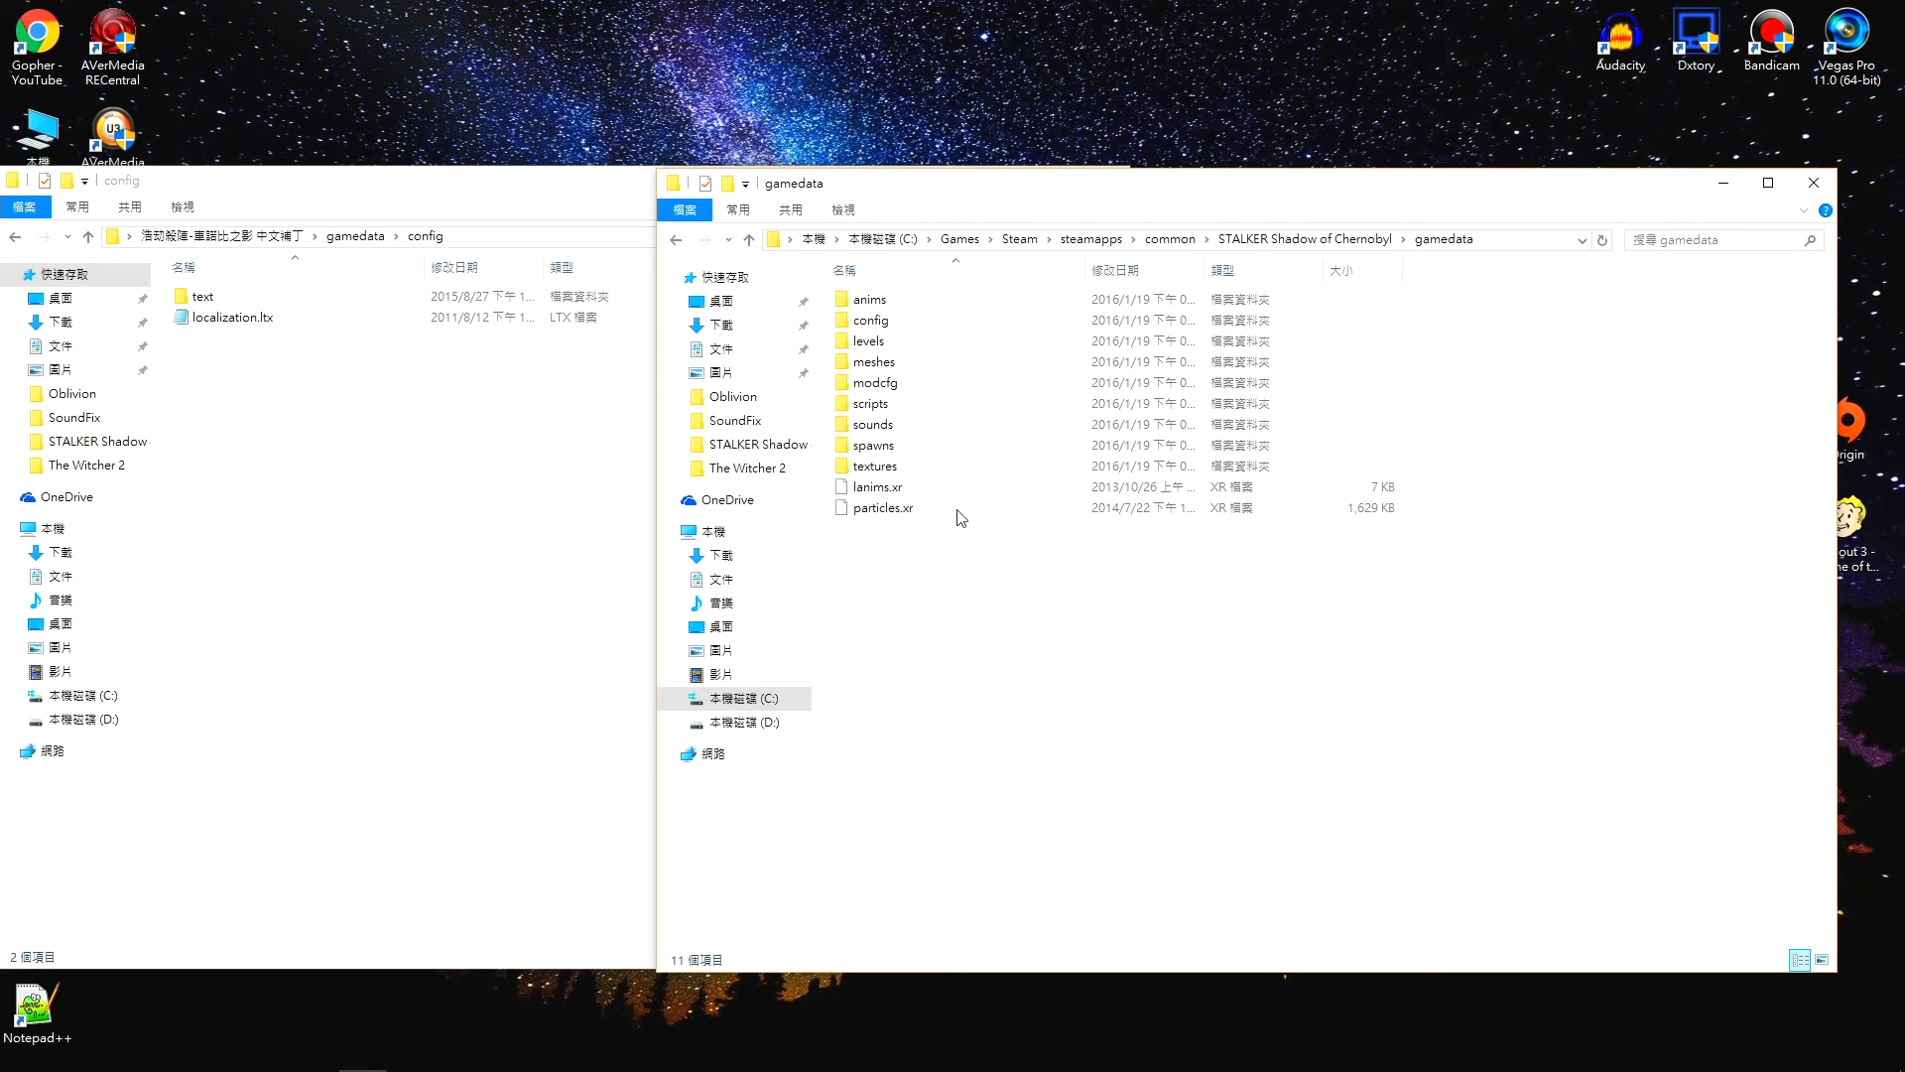
double_click(872, 319)
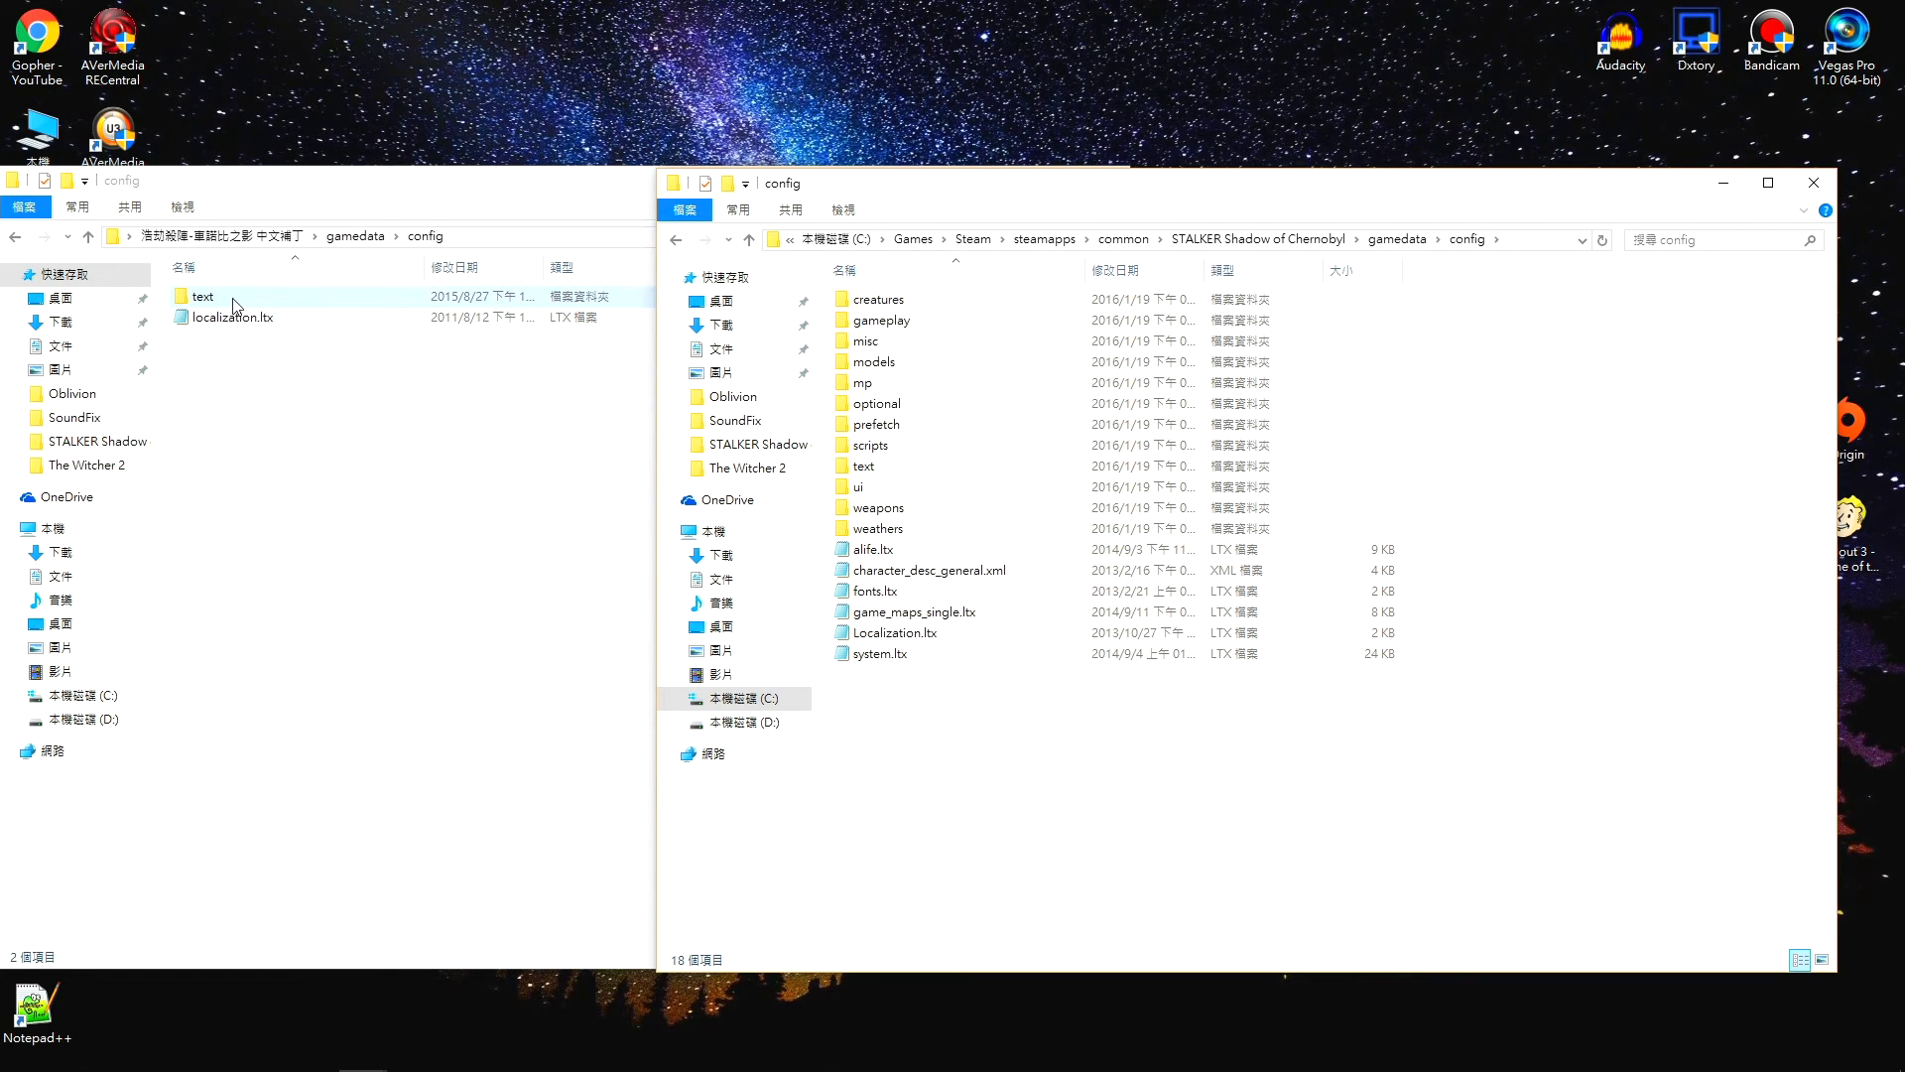
double_click(898, 470)
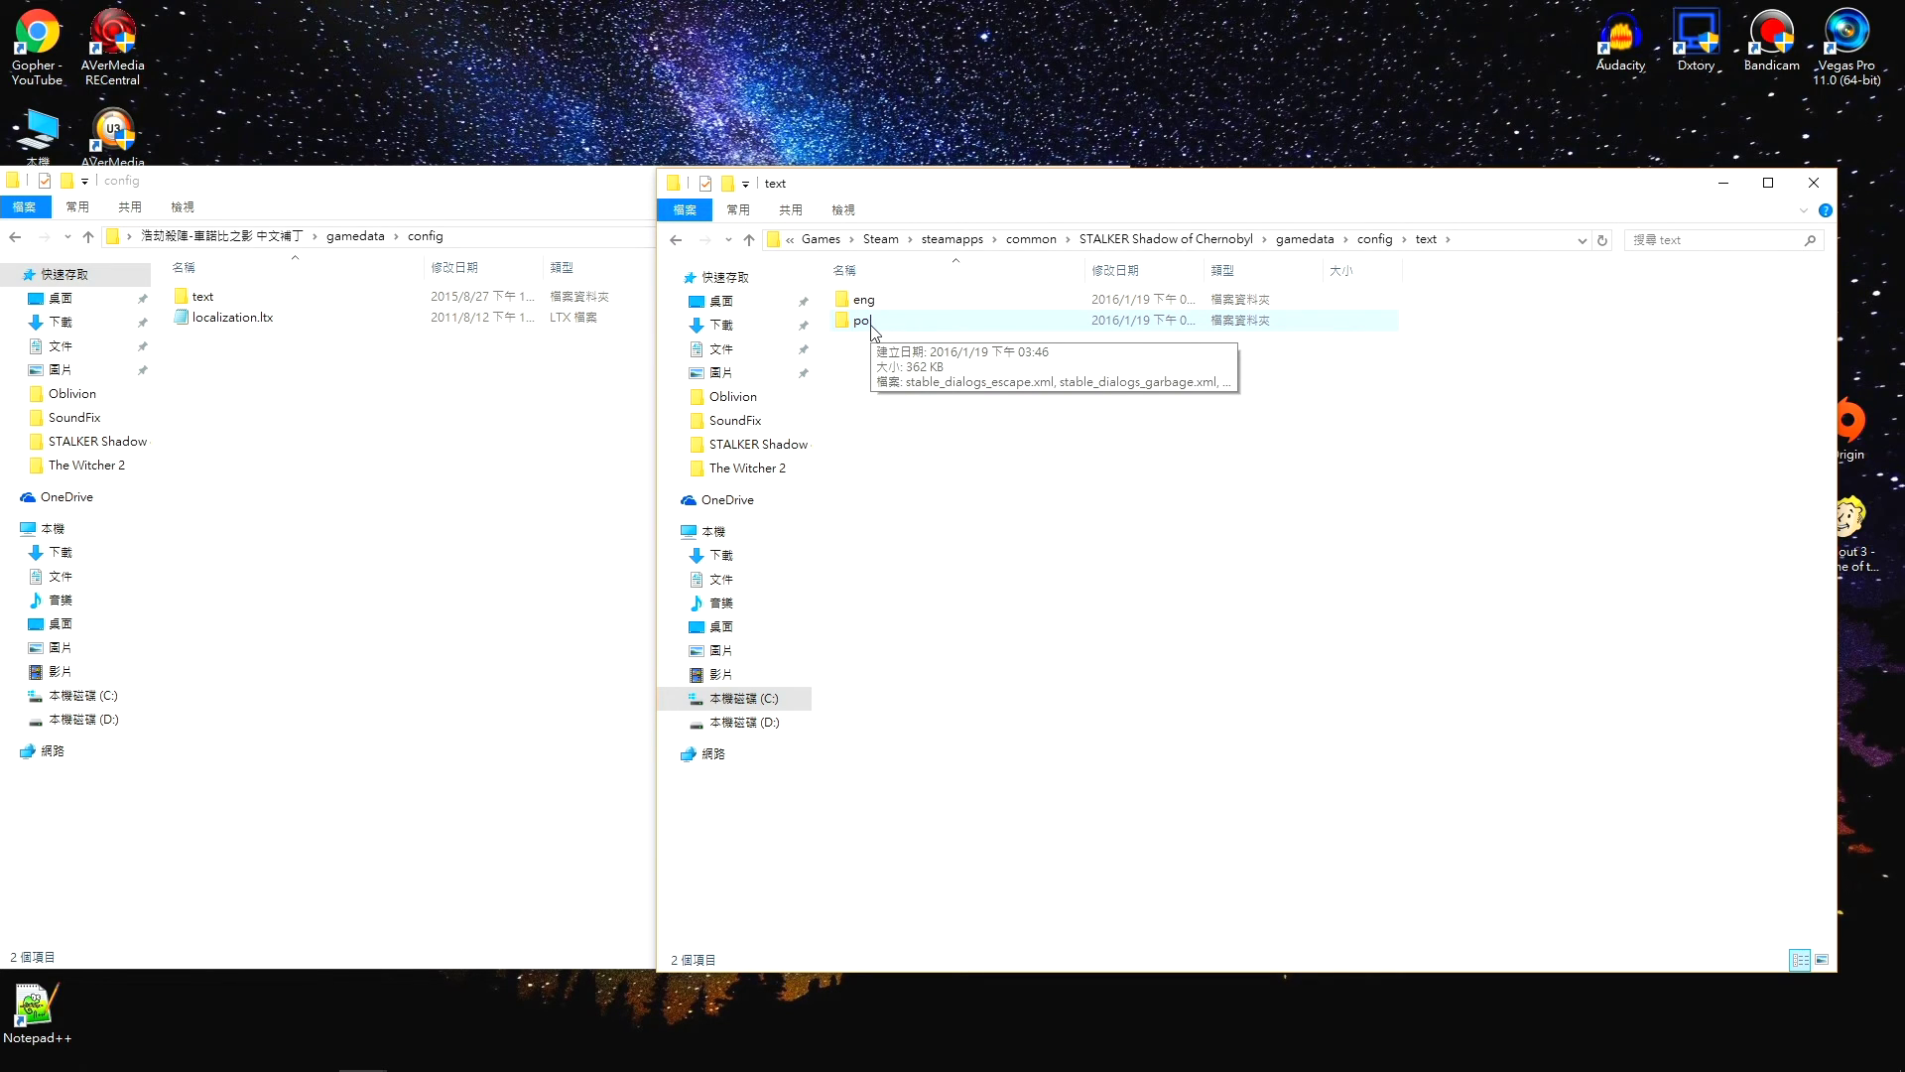
double_click(307, 303)
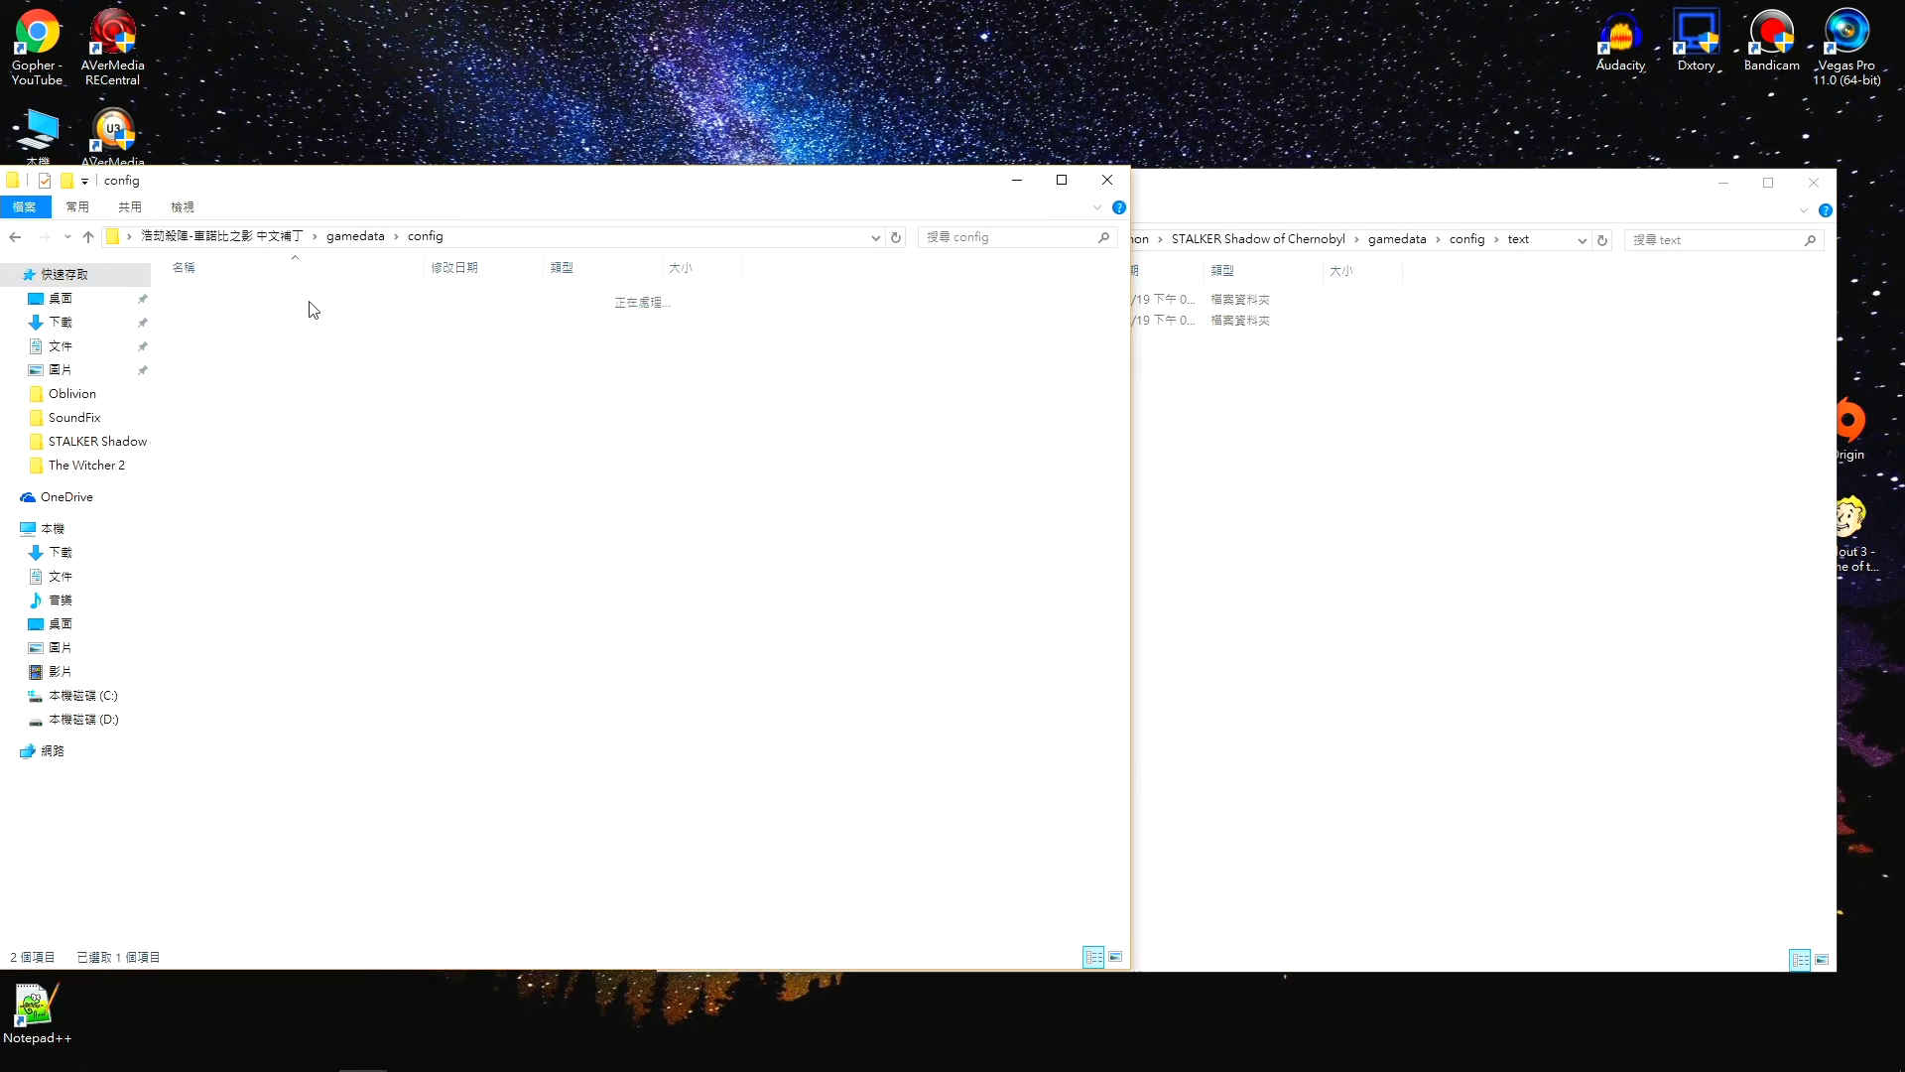
left_click(1192, 203)
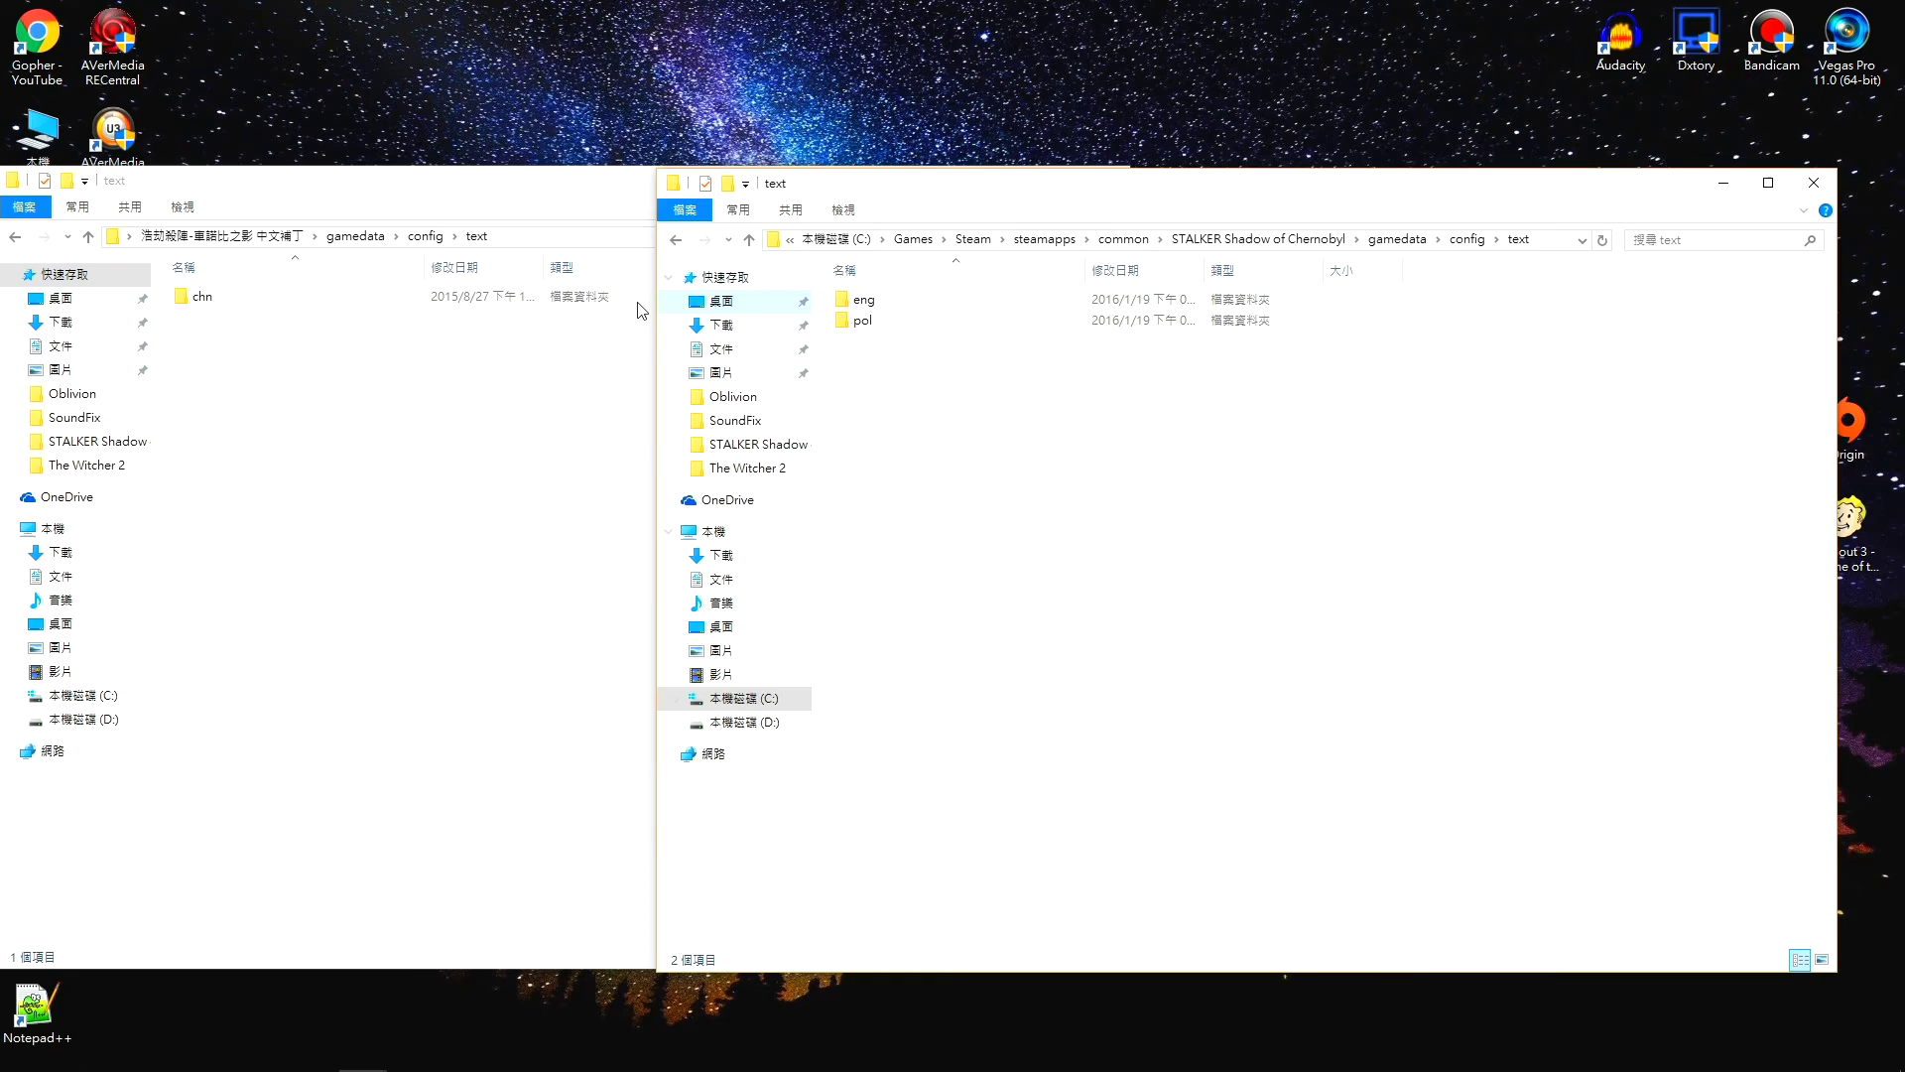
left_click(248, 303)
left_click_drag(214, 310, 1366, 591)
Move the patch's localization.ltx into the game's gamedata\config folder, replacing the existing file.
left_click(675, 239)
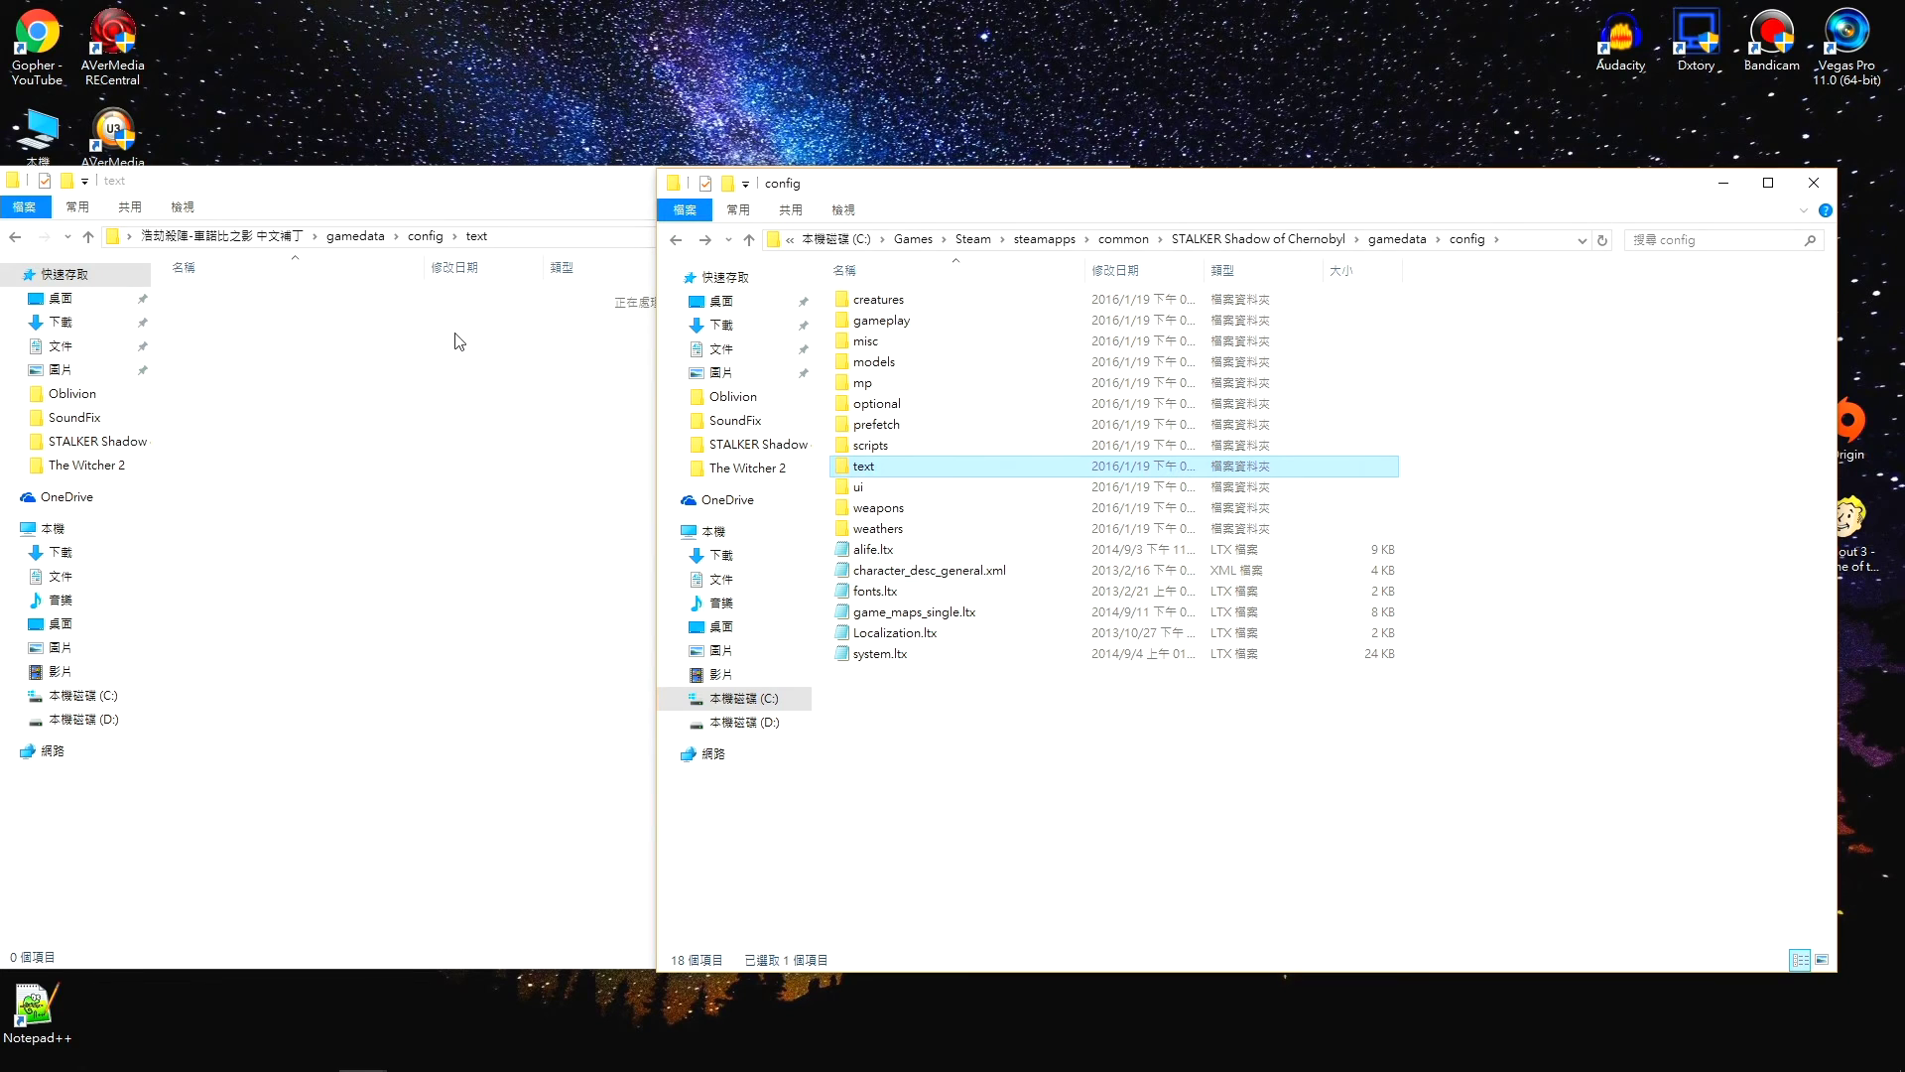
left_click(15, 238)
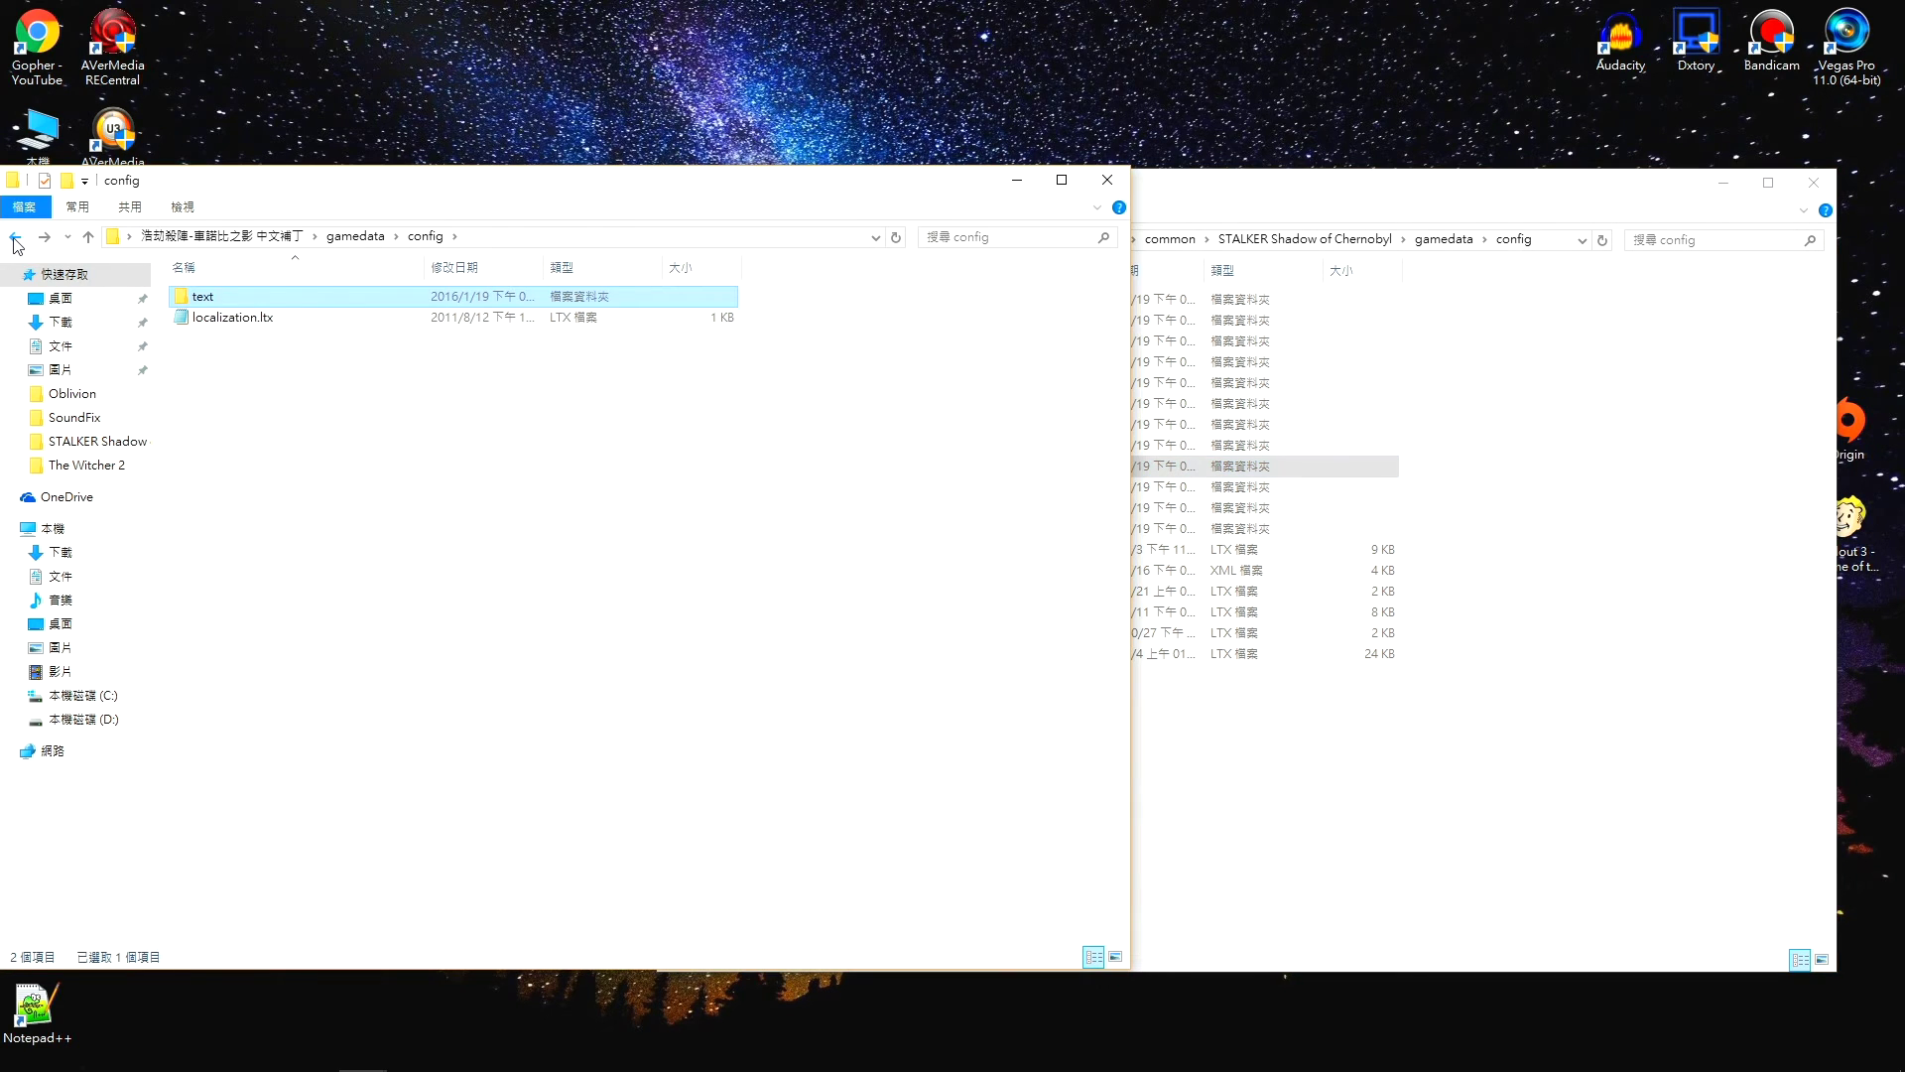
left_click(1248, 206)
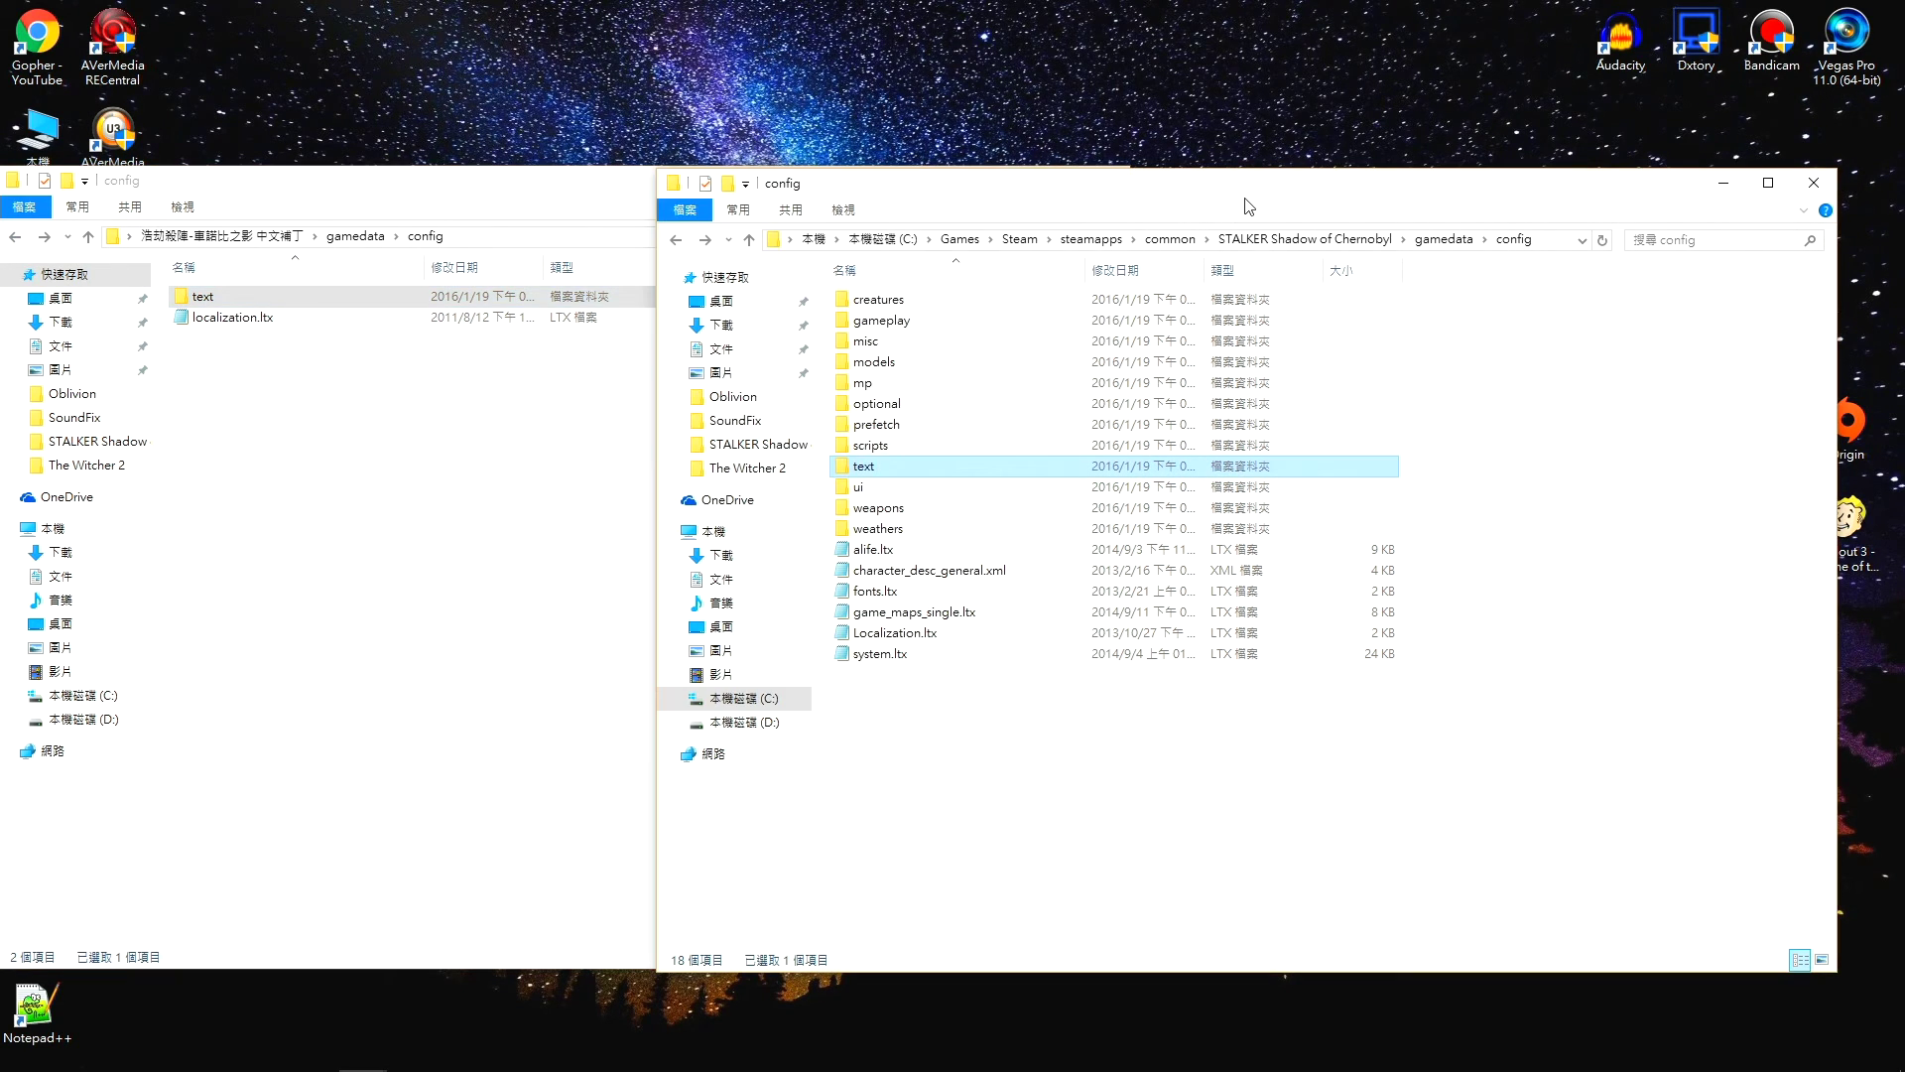
left_click(251, 320)
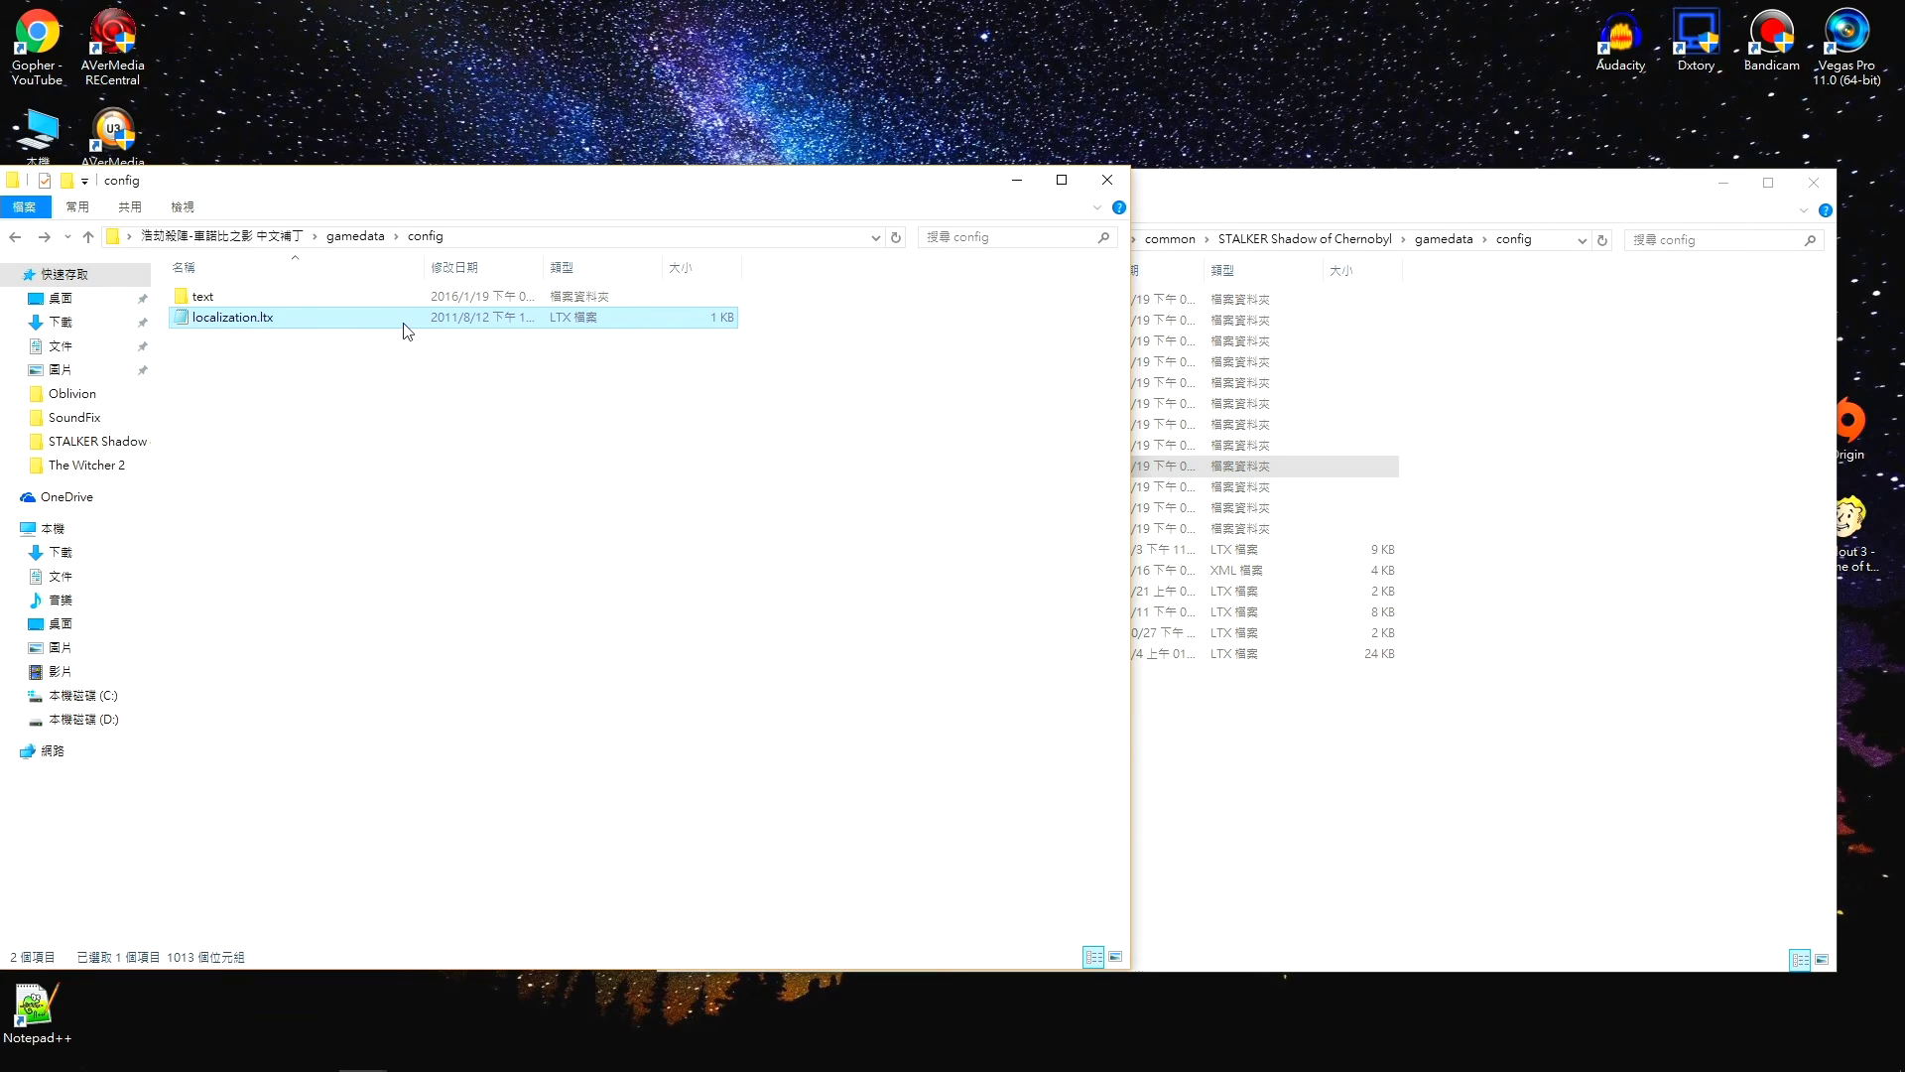
left_click_drag(407, 334, 1361, 816)
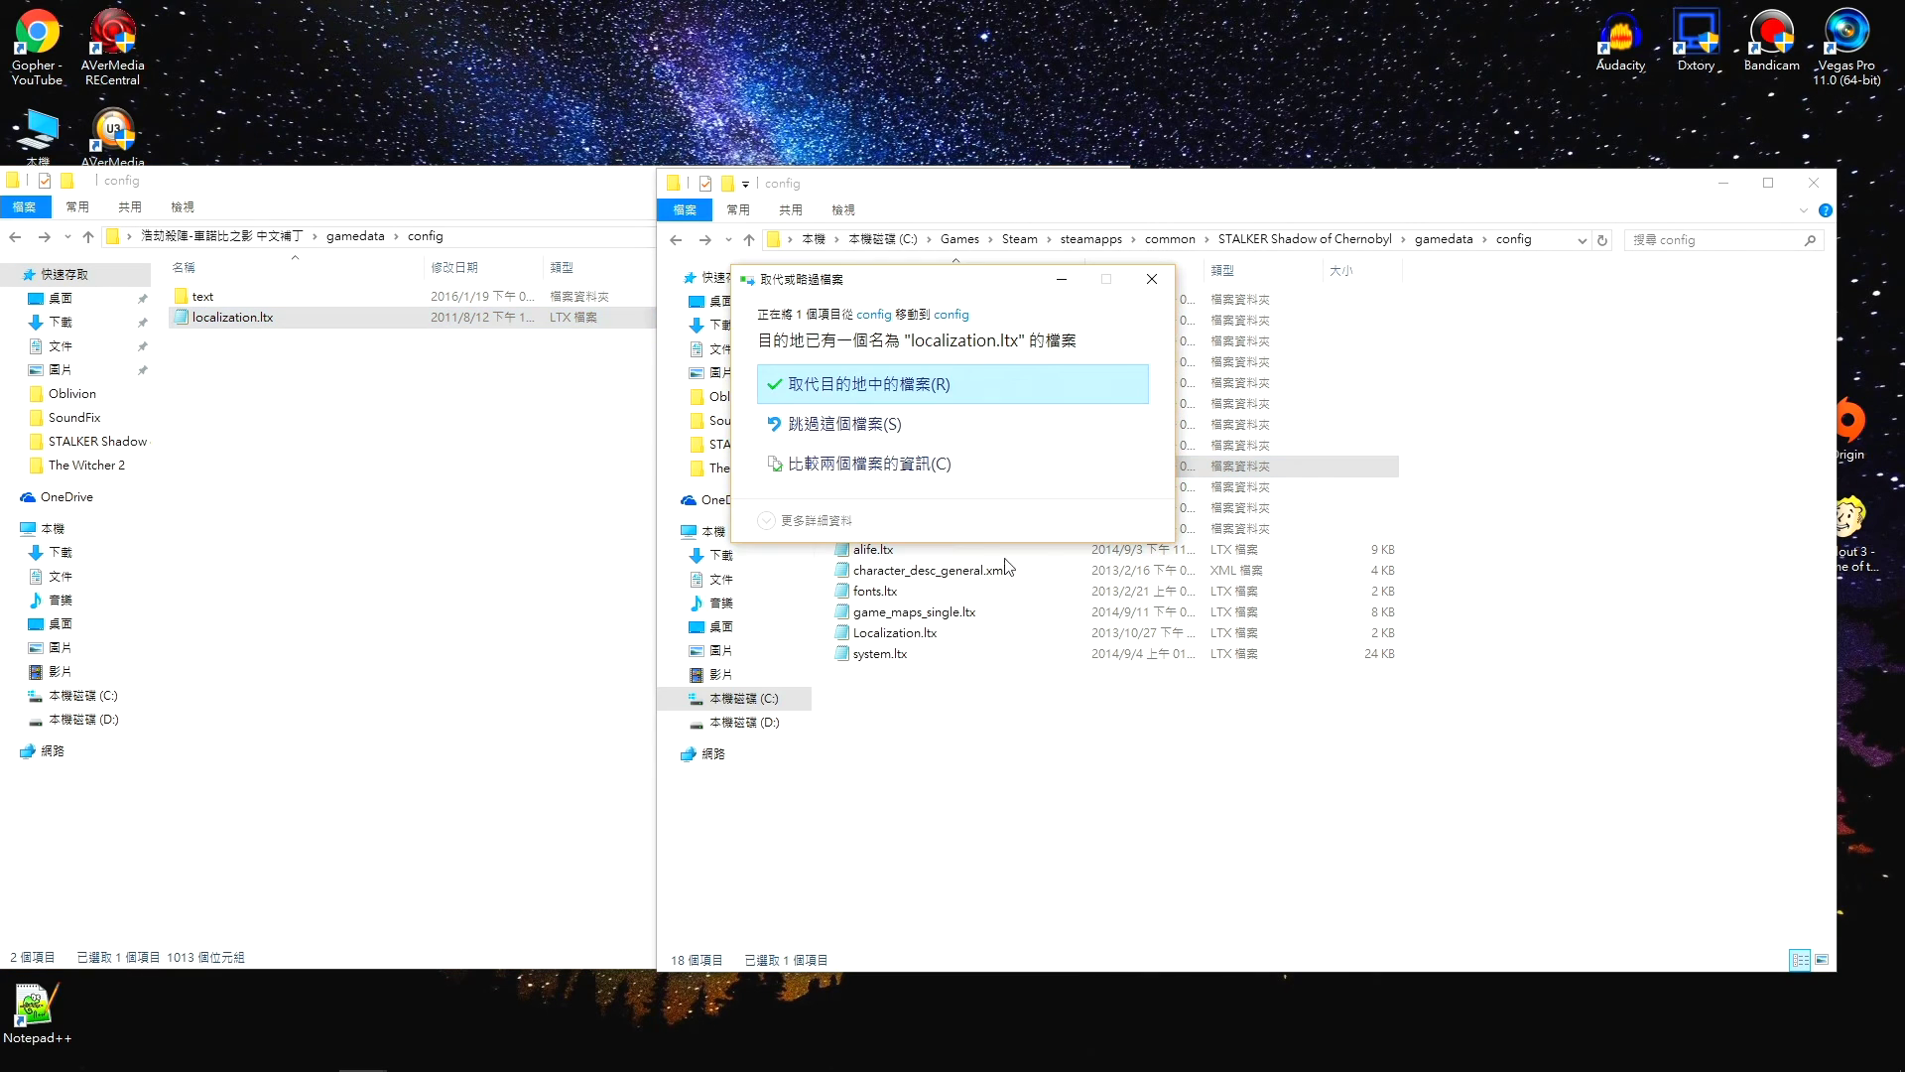
left_click(872, 396)
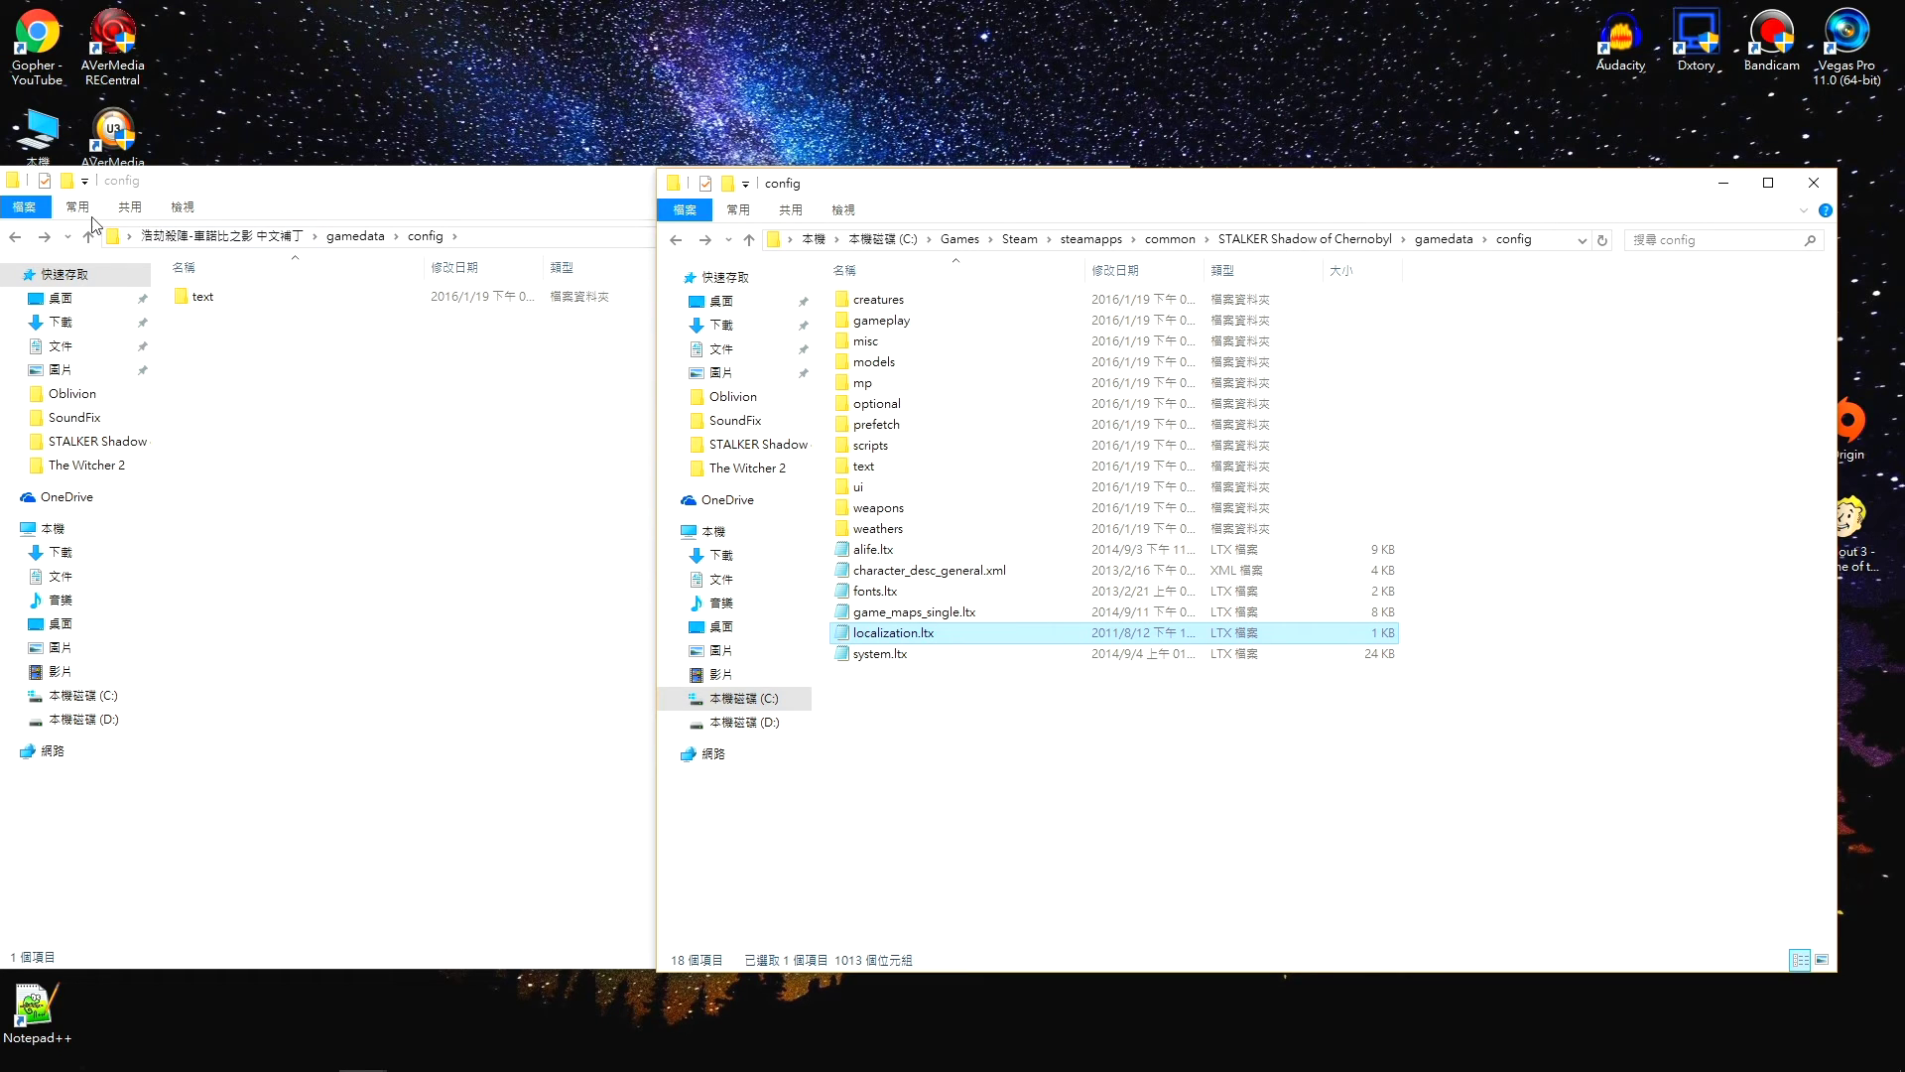
Open the textures folder inside both the patch's gamedata folder and the game's gamedata folder.
left_click(18, 237)
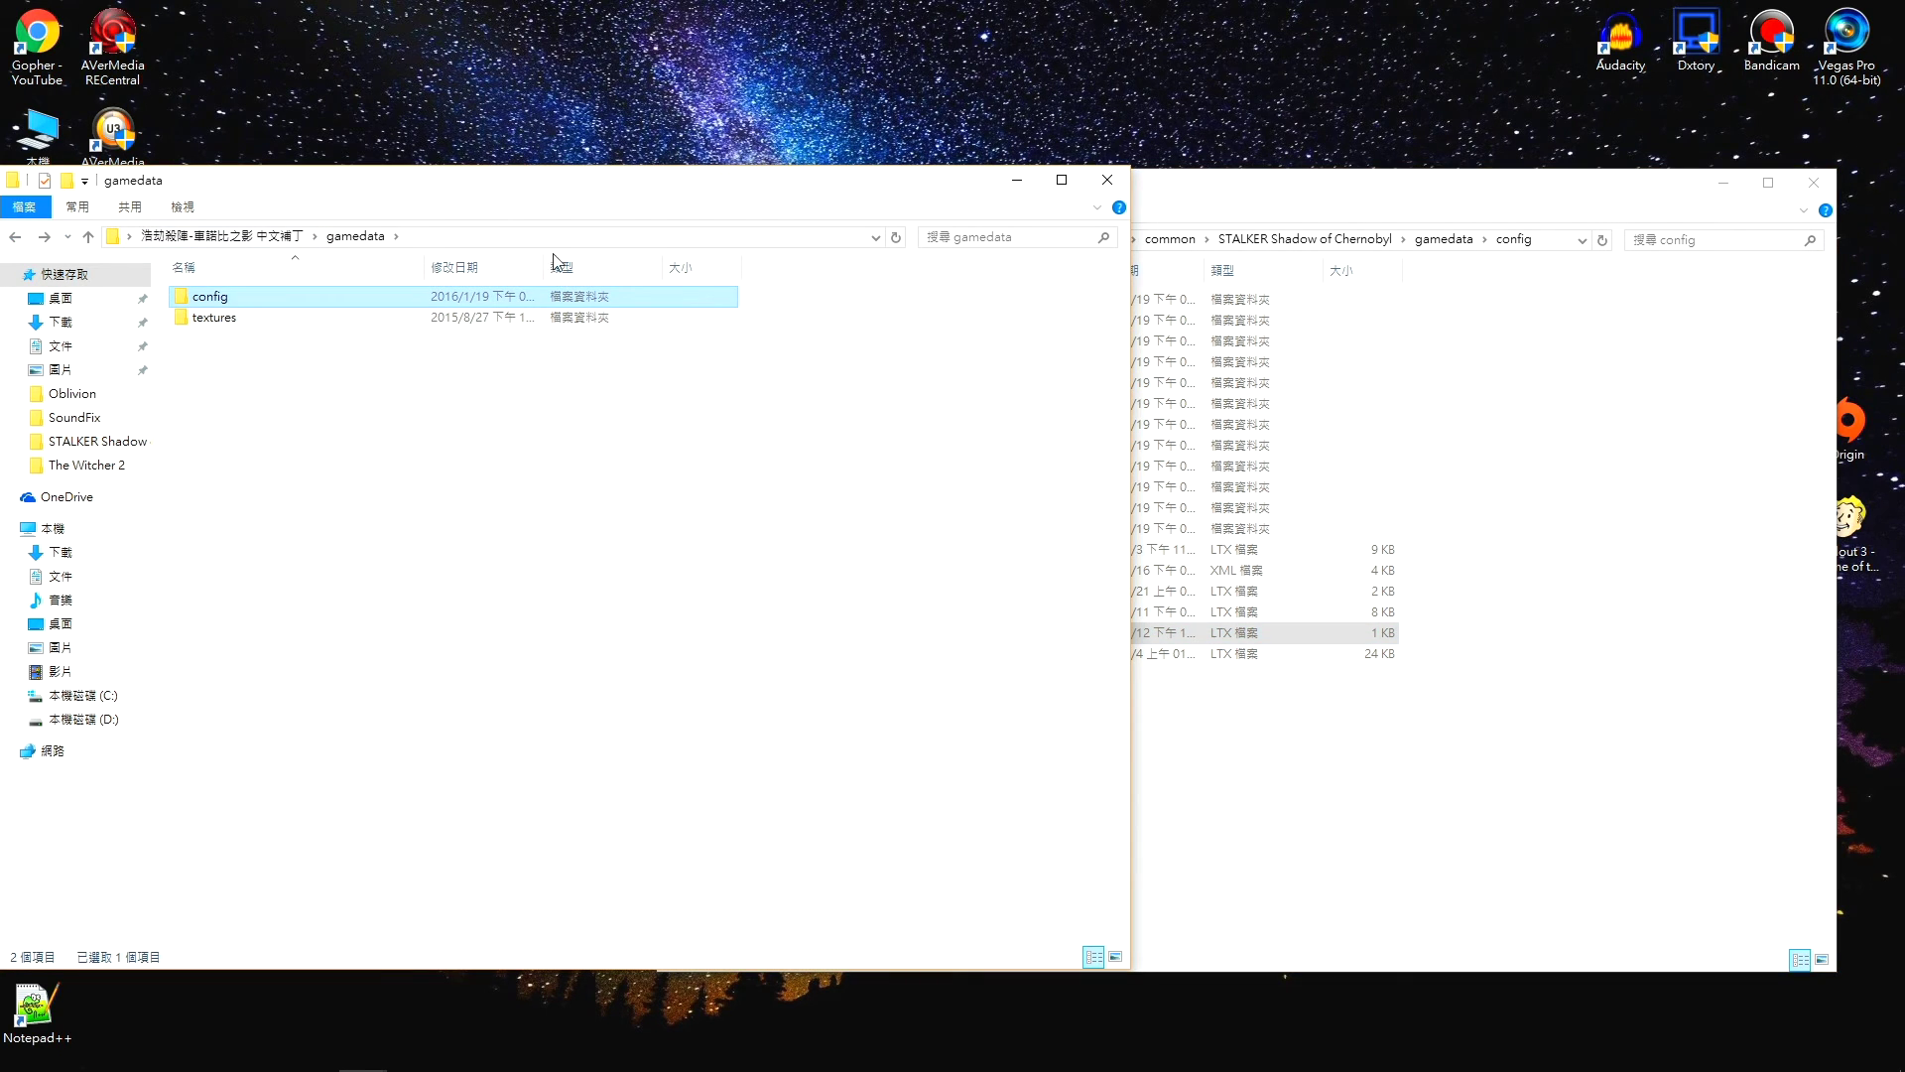
left_click(1177, 210)
left_click(676, 240)
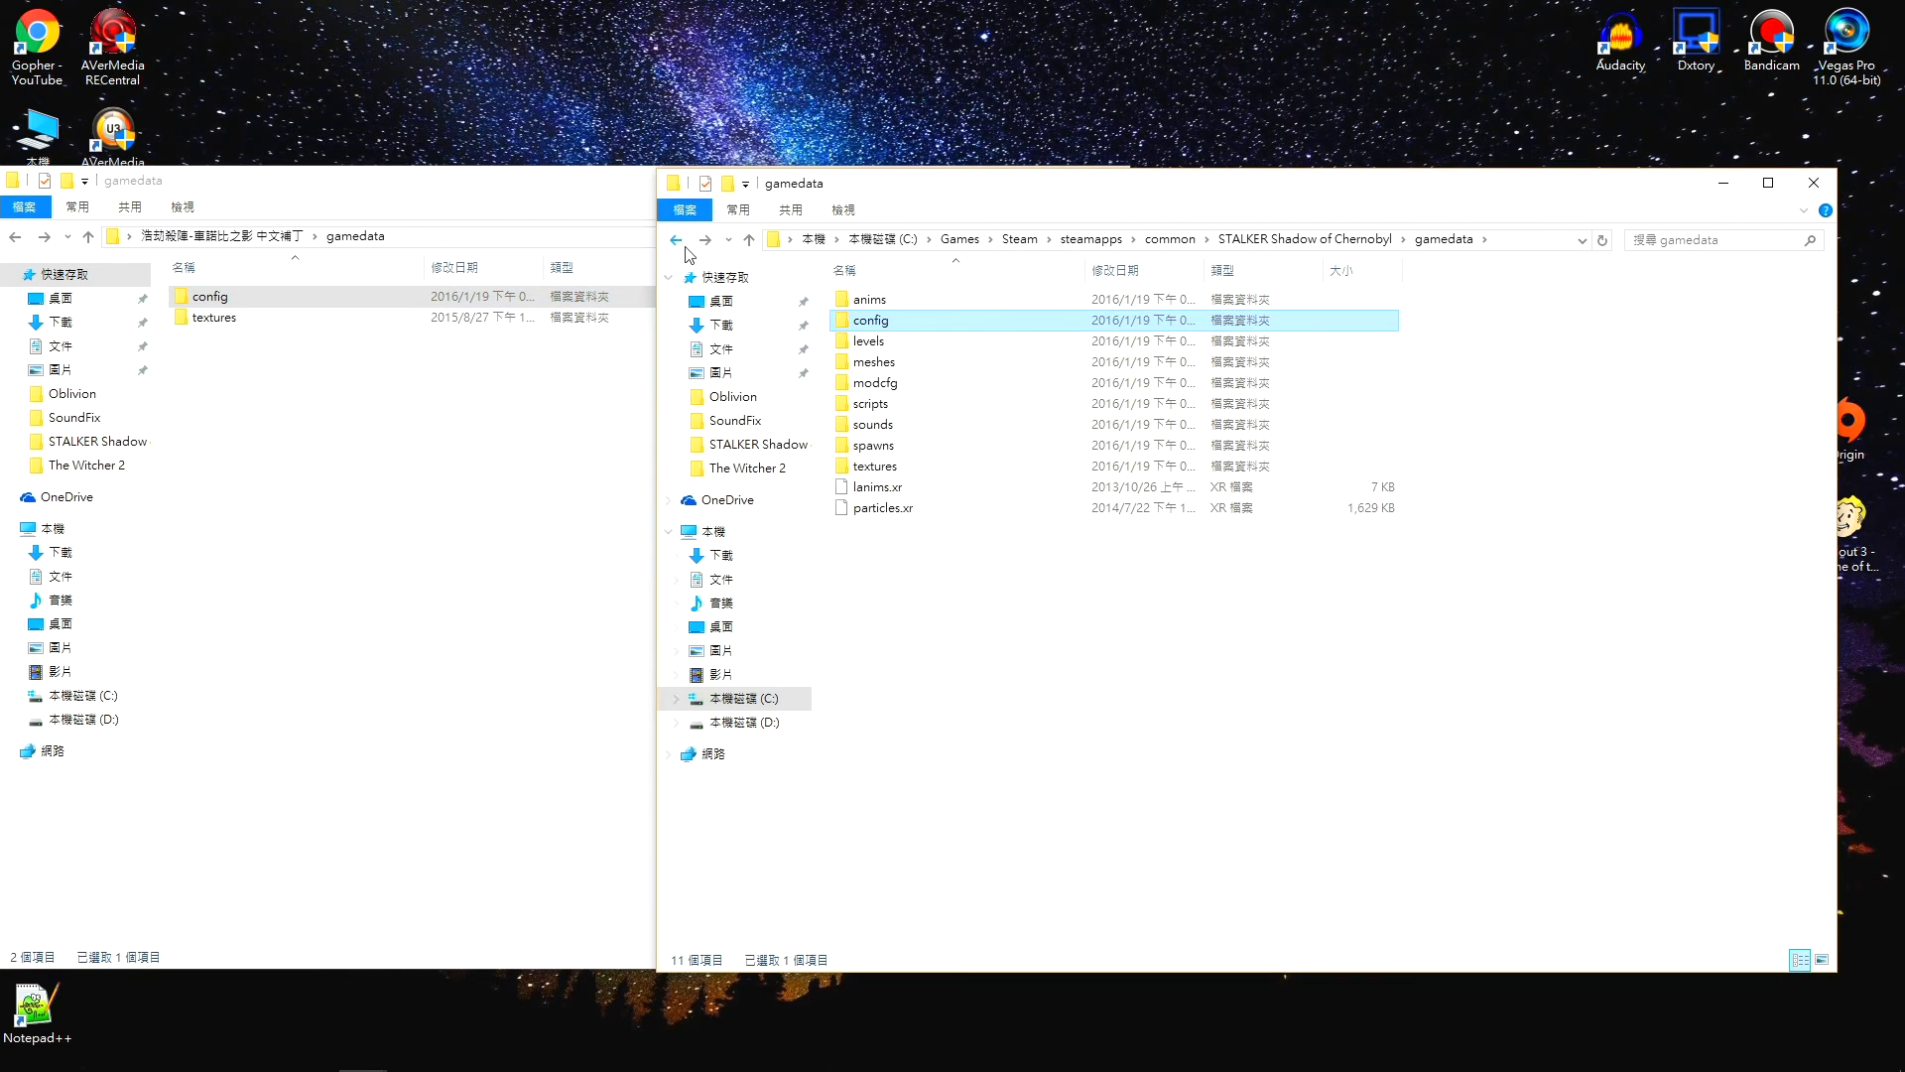
left_click(218, 326)
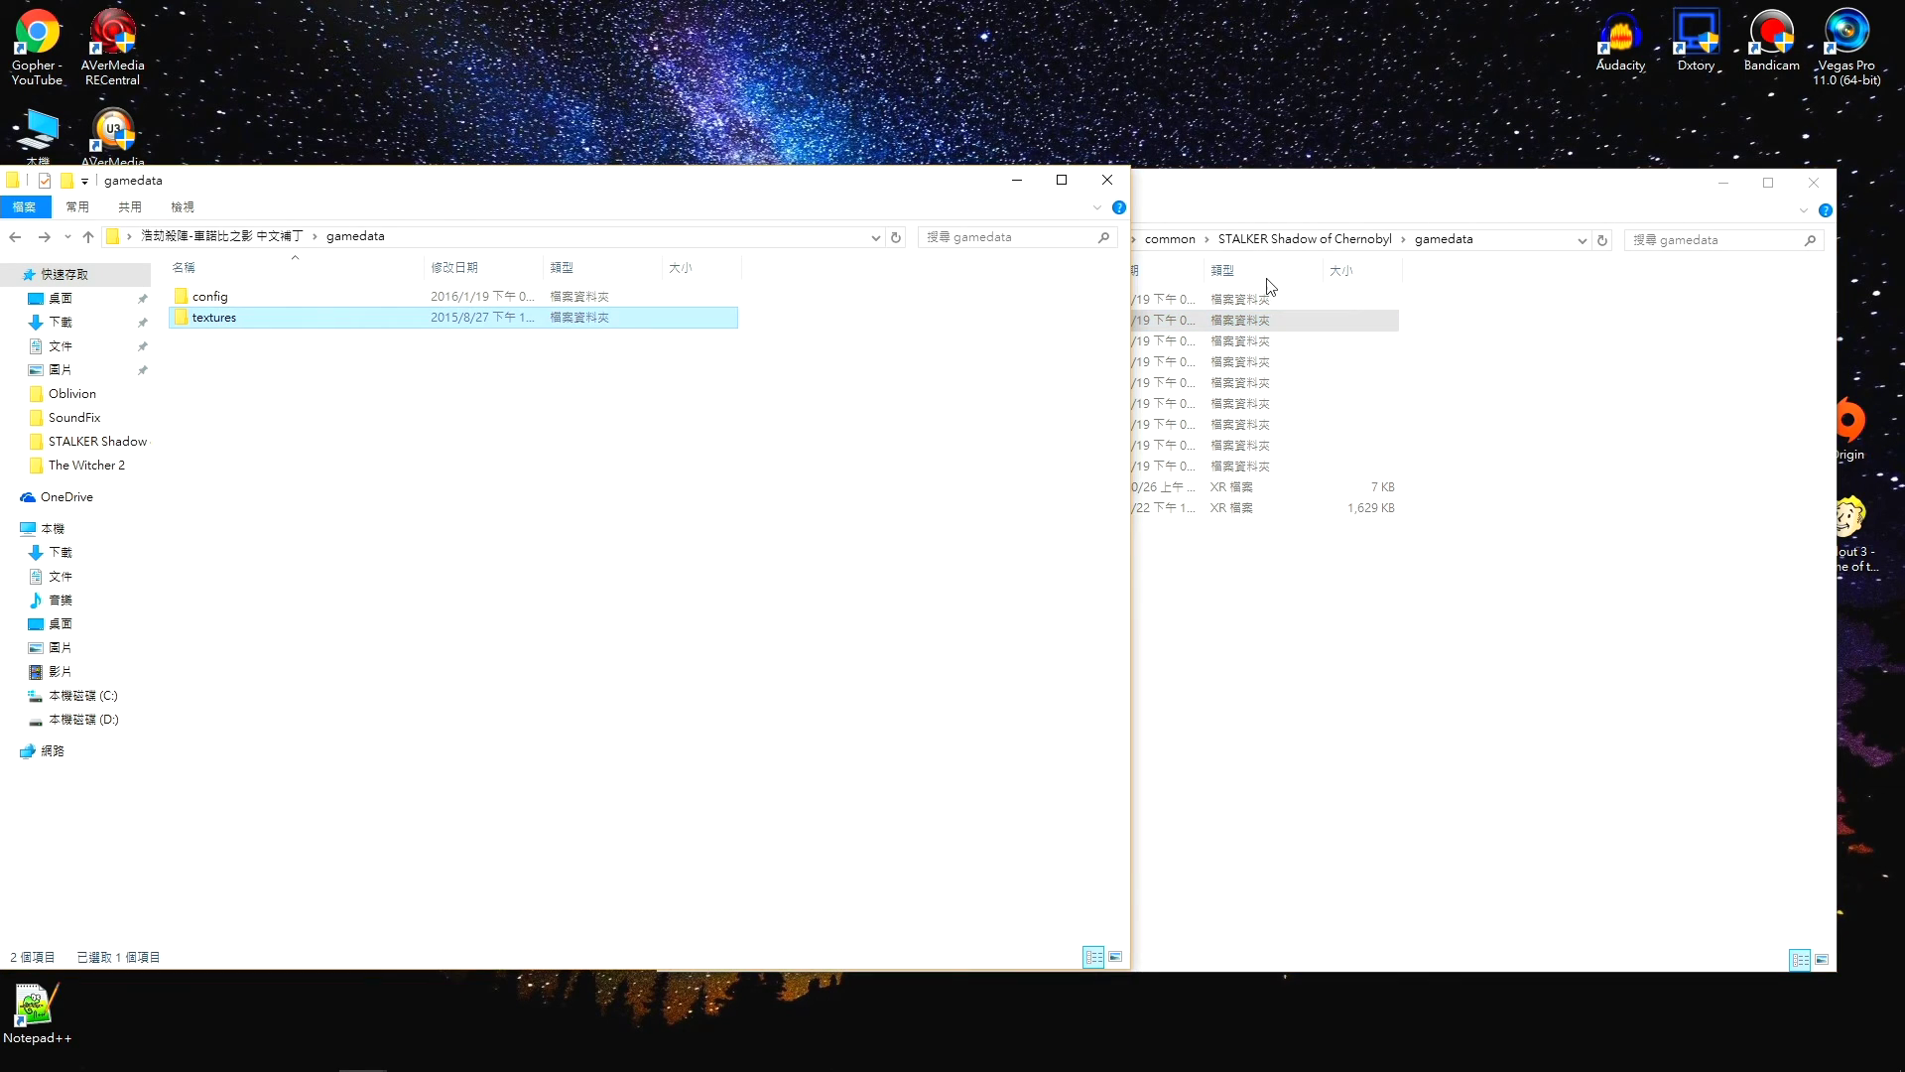
left_click(1266, 215)
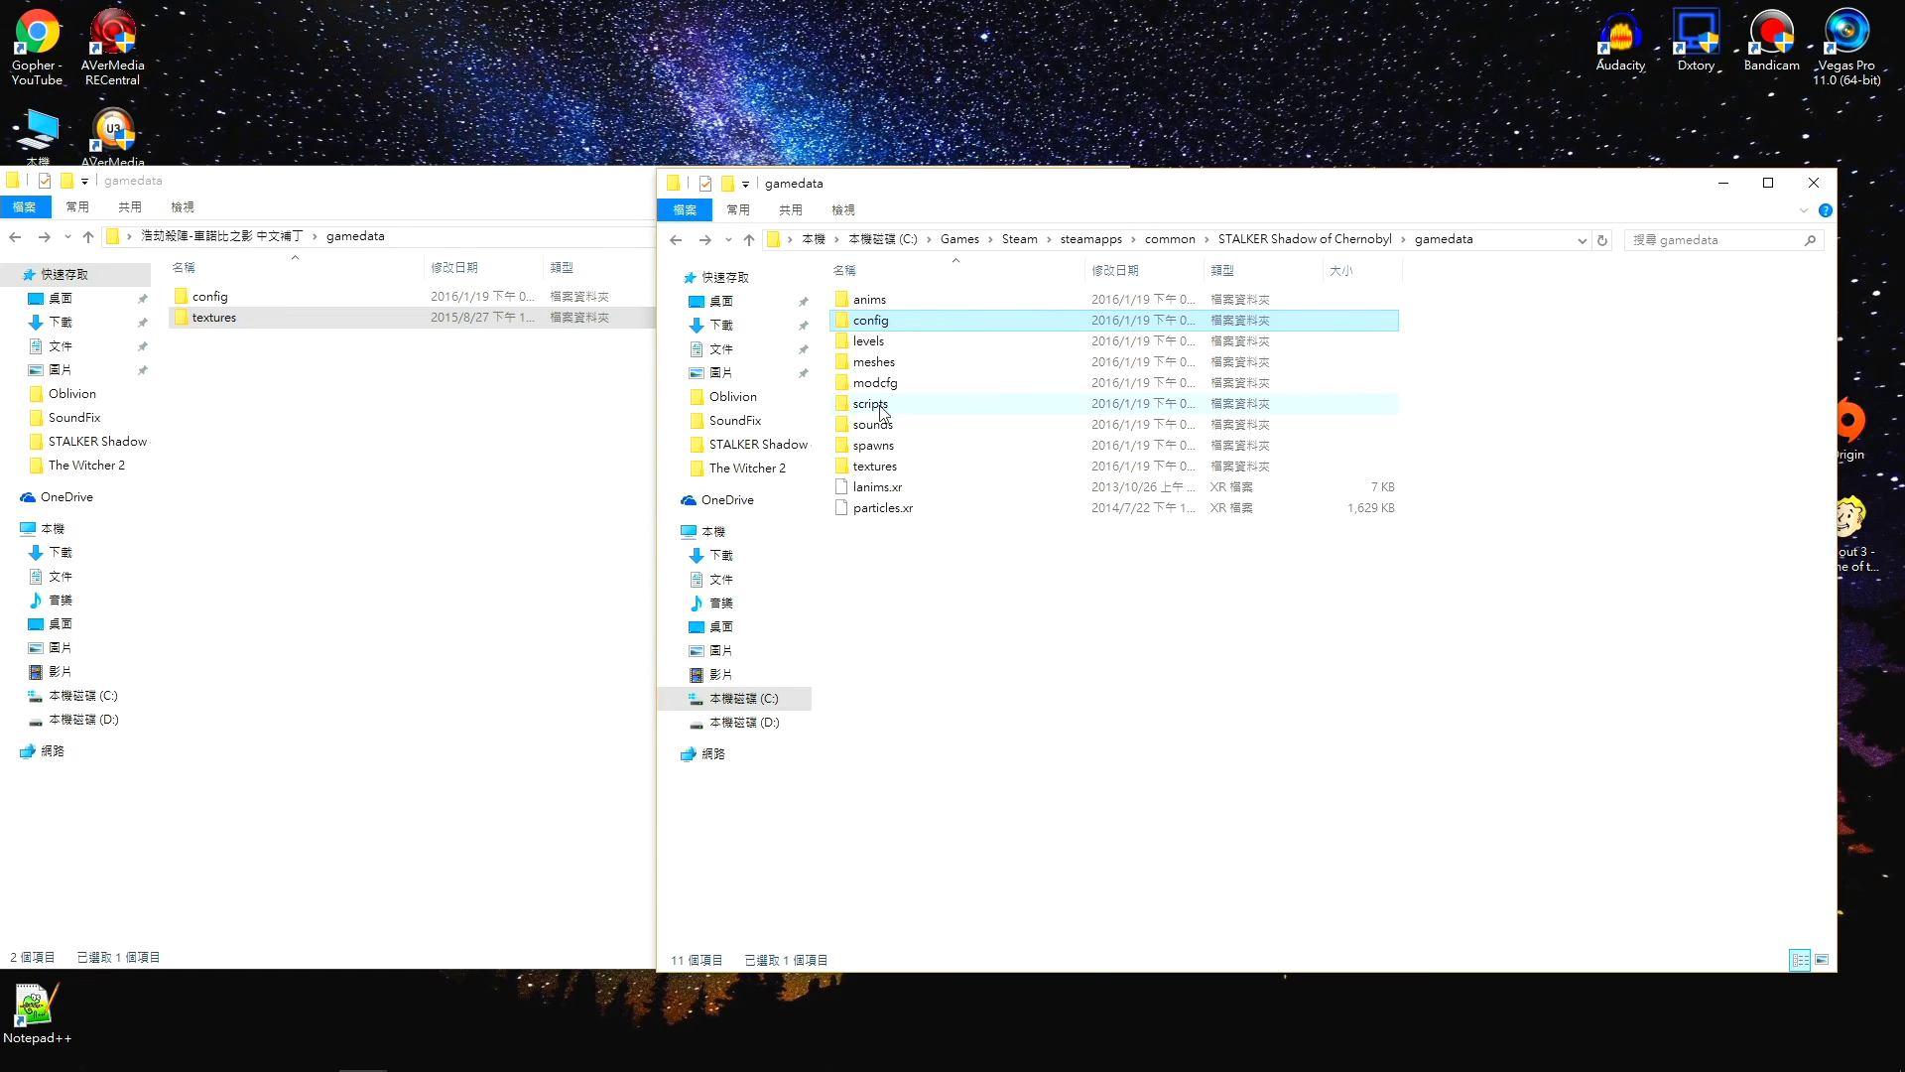
double_click(877, 462)
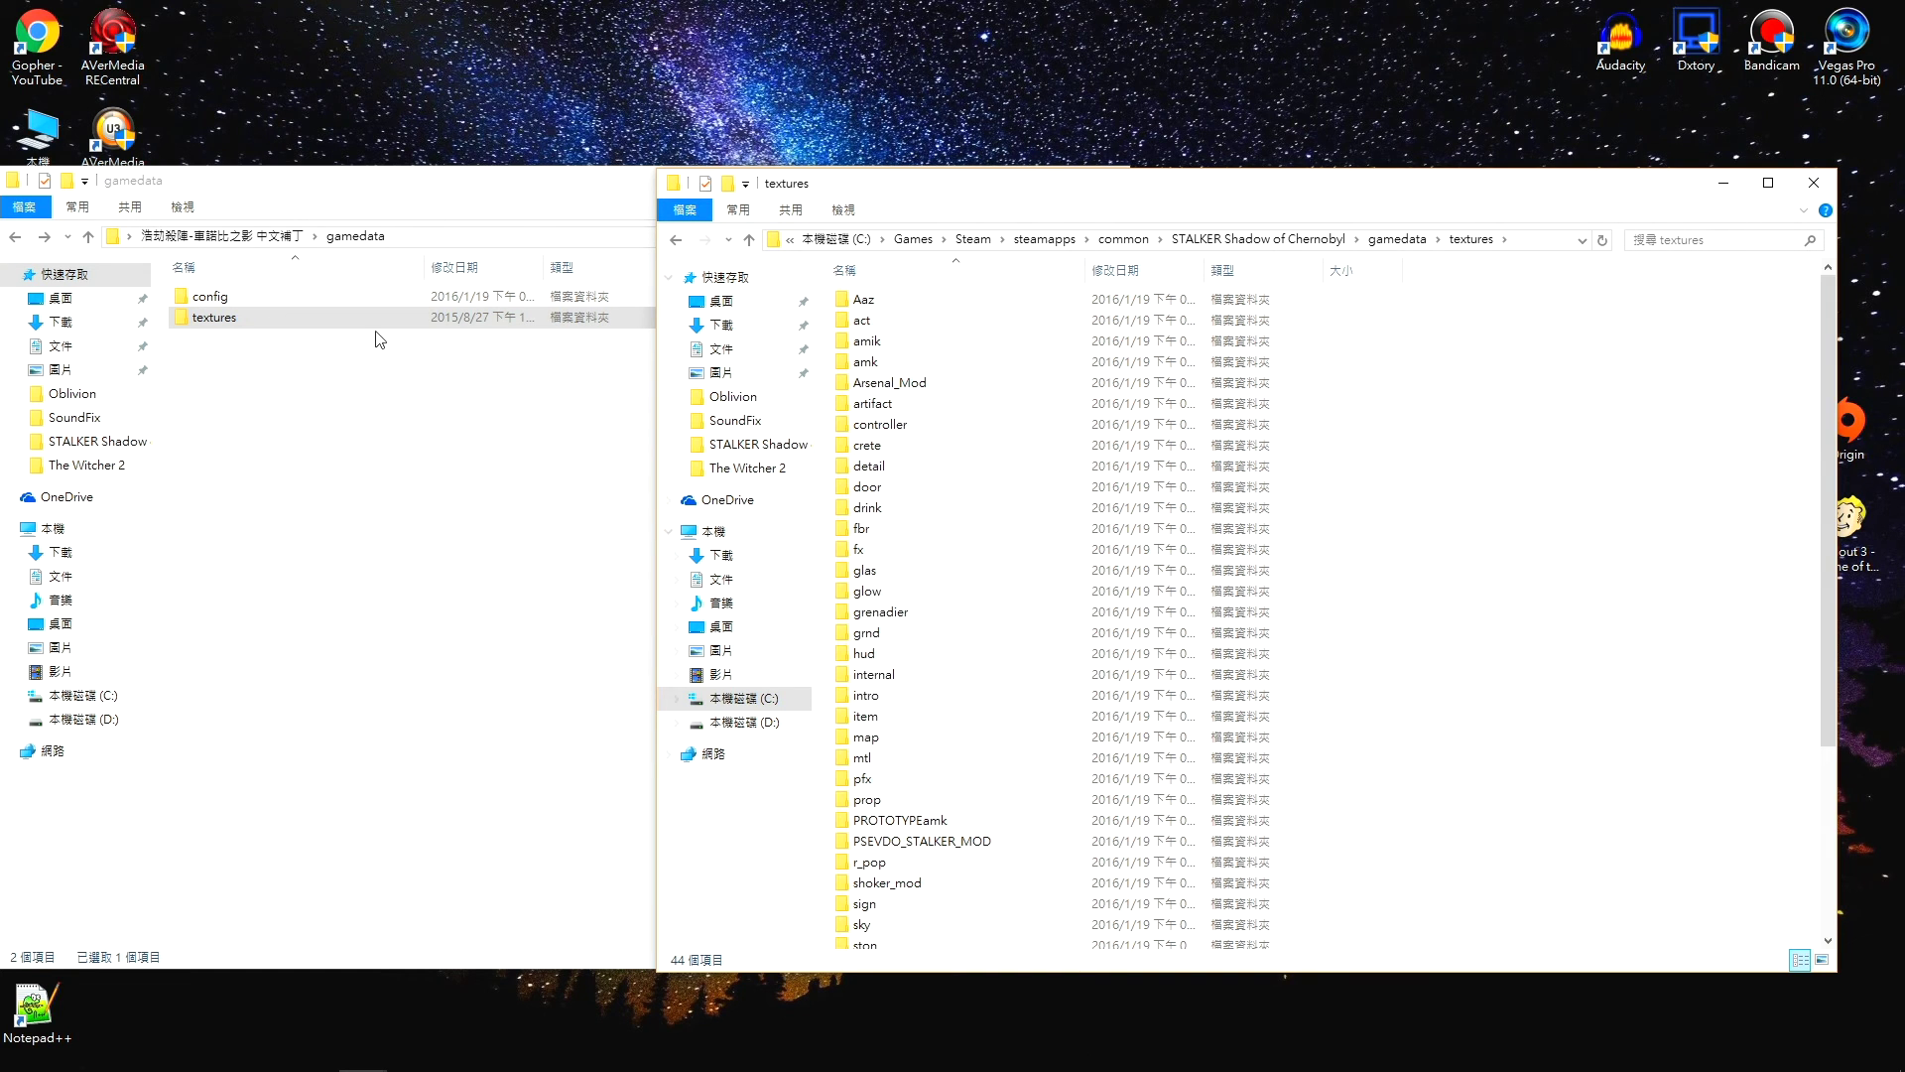
double_click(290, 328)
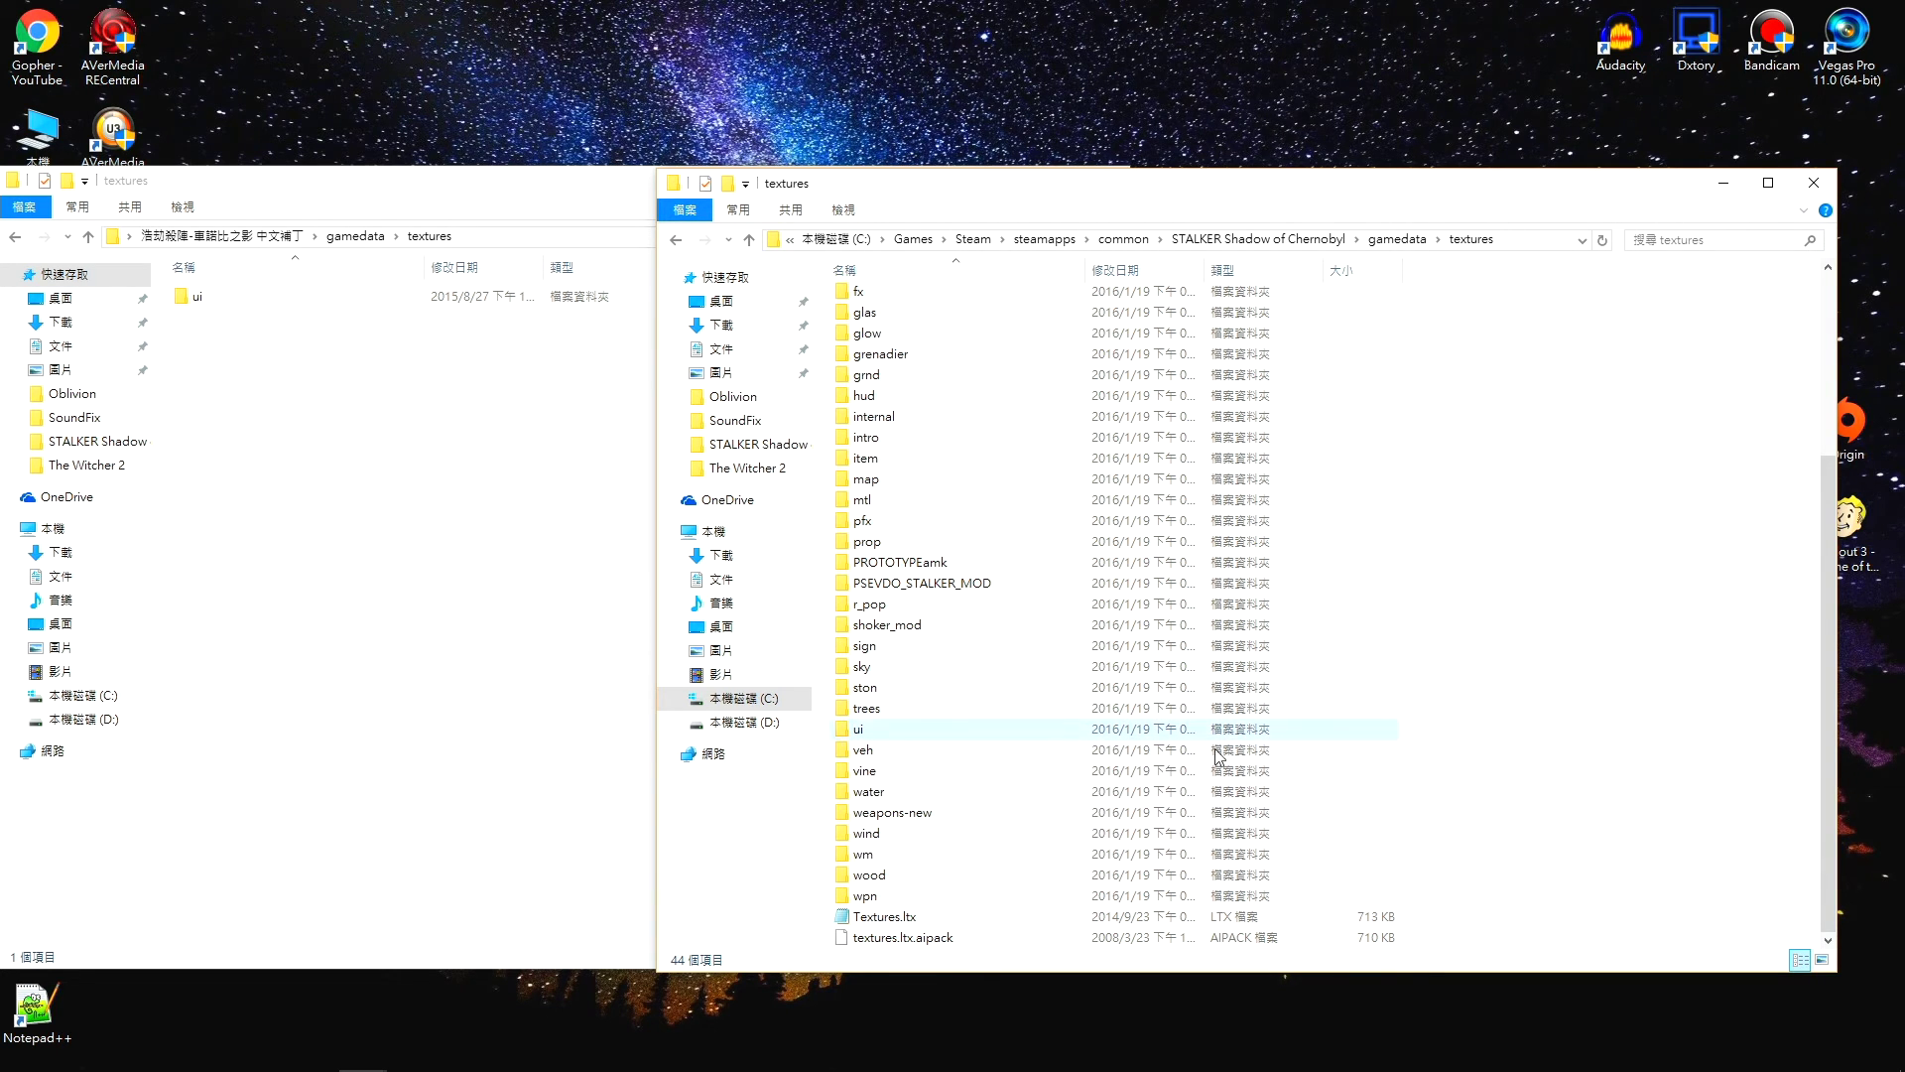
Move the patch's ui folder into the game's gamedata\textures folder.
double_click(980, 737)
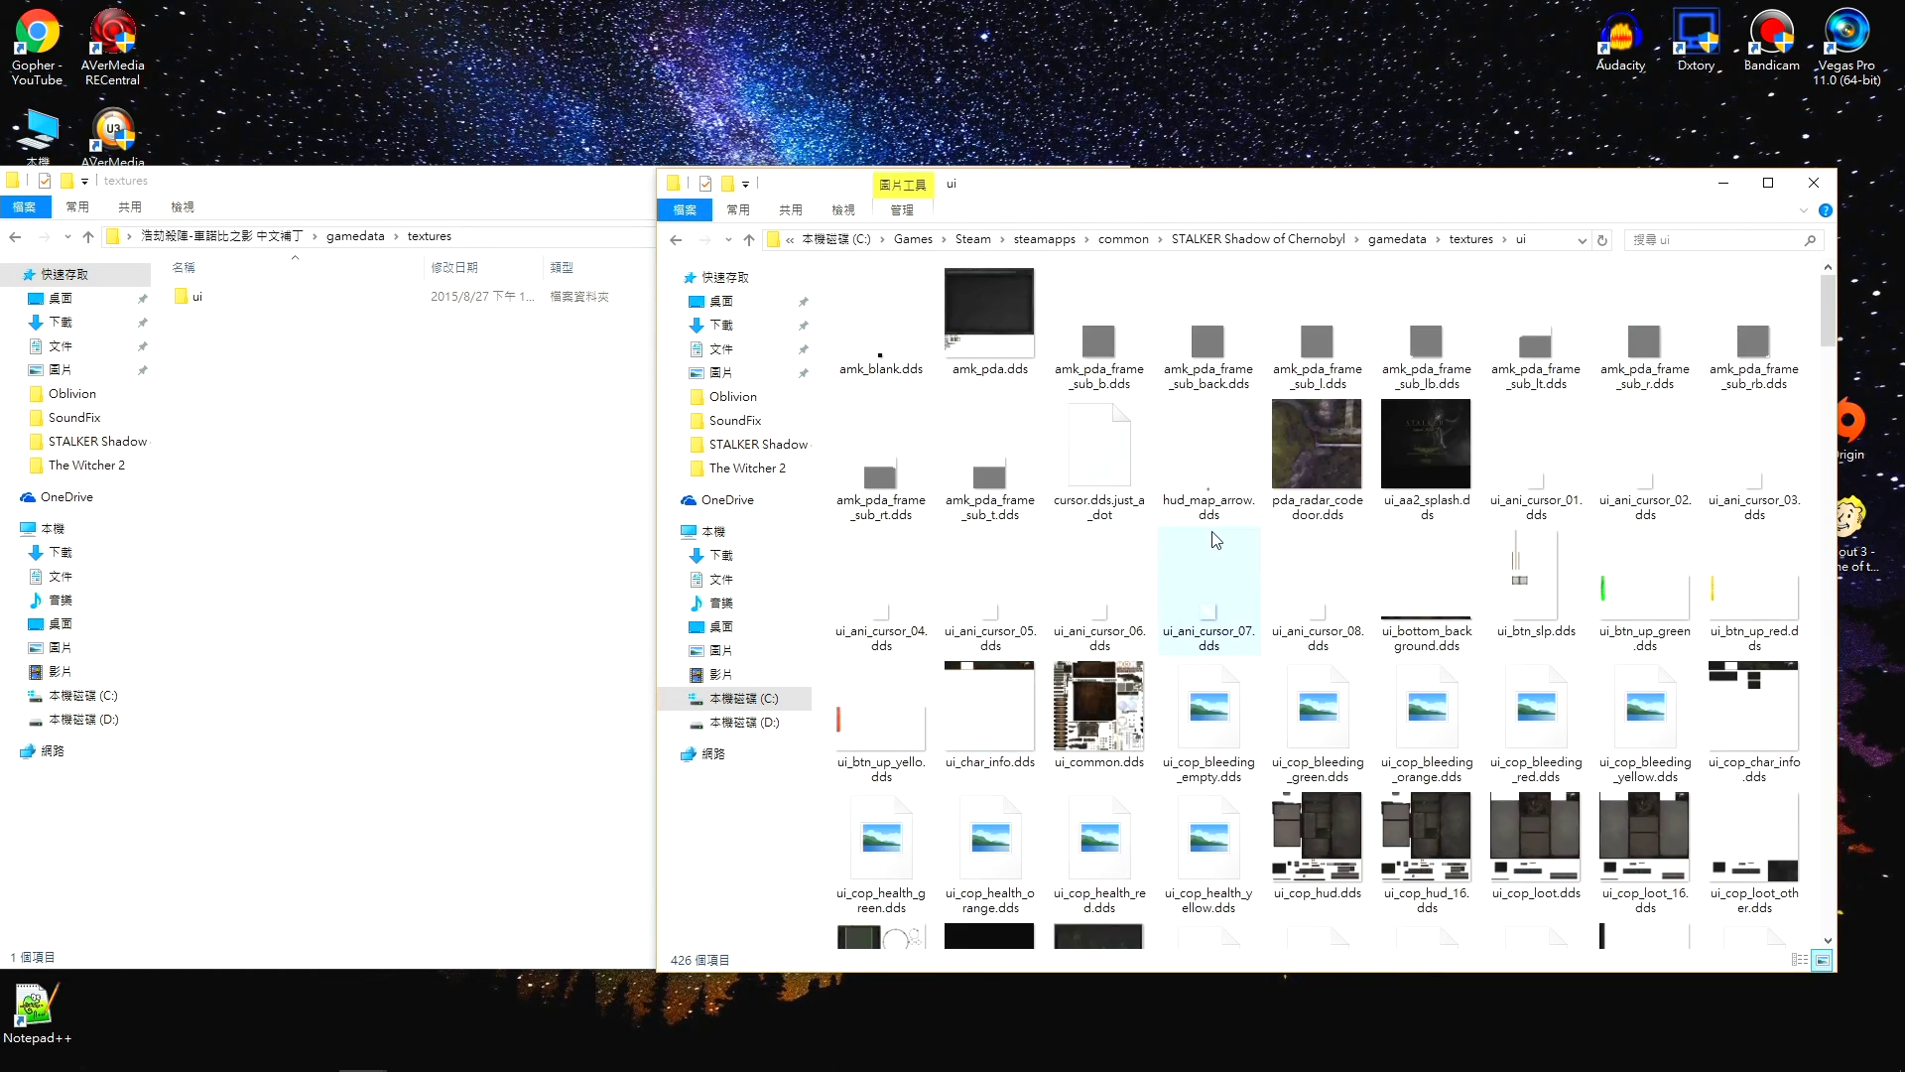
key("alt+Left")
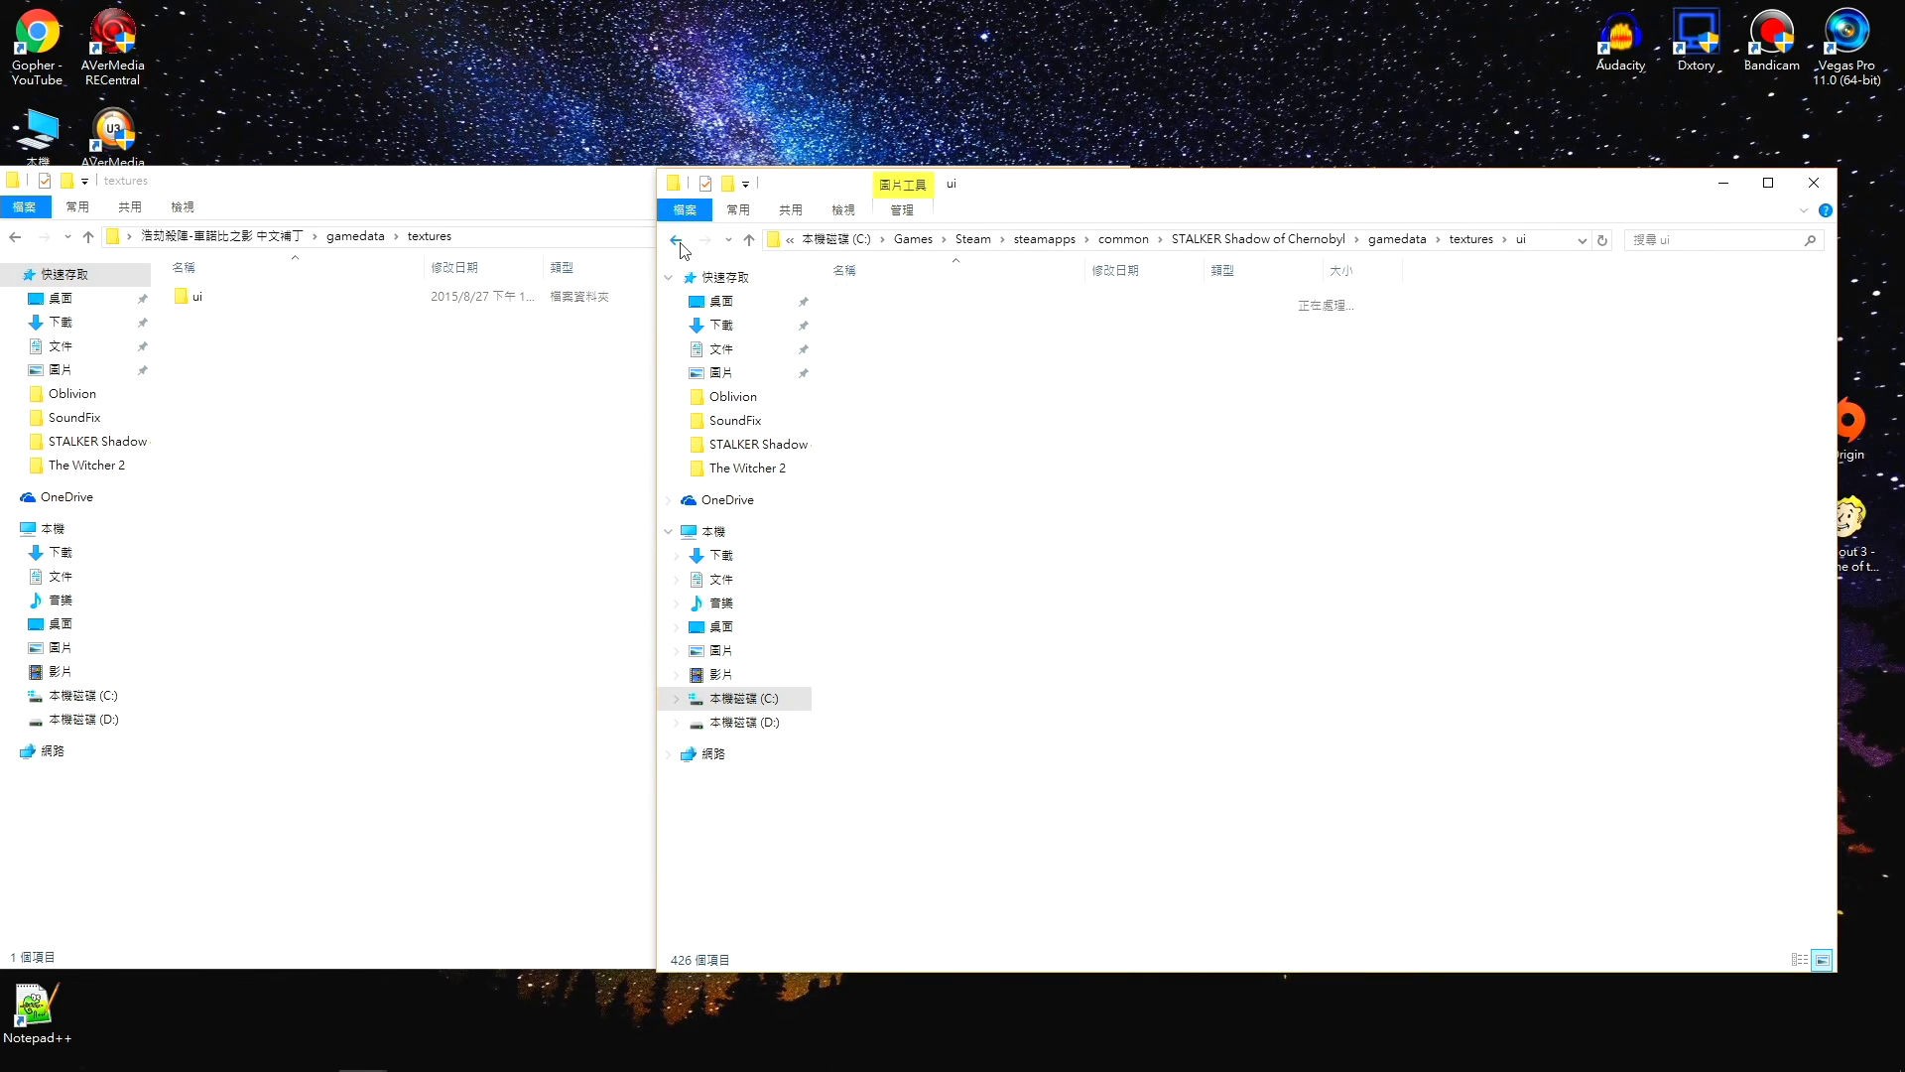
scroll(1039, 794, "down", 2)
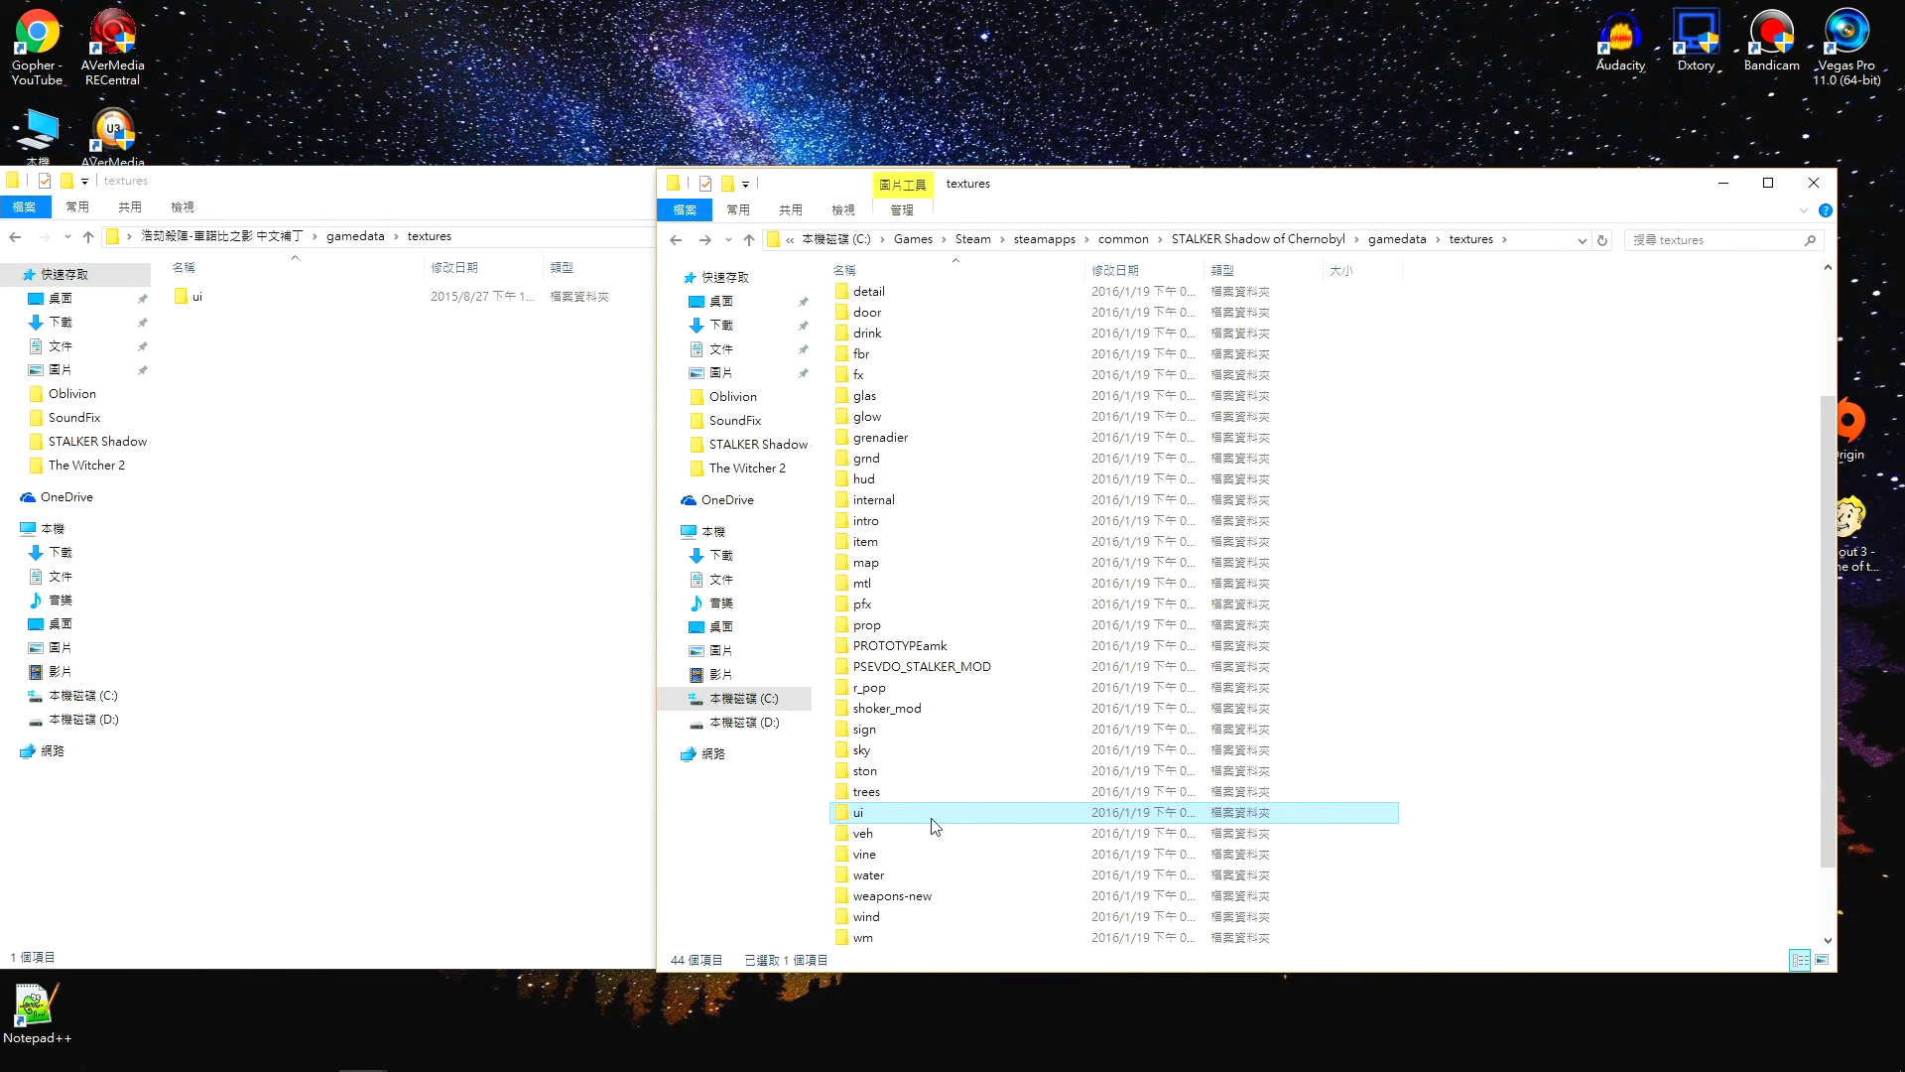
left_click(190, 309)
left_click_drag(212, 308, 1682, 519)
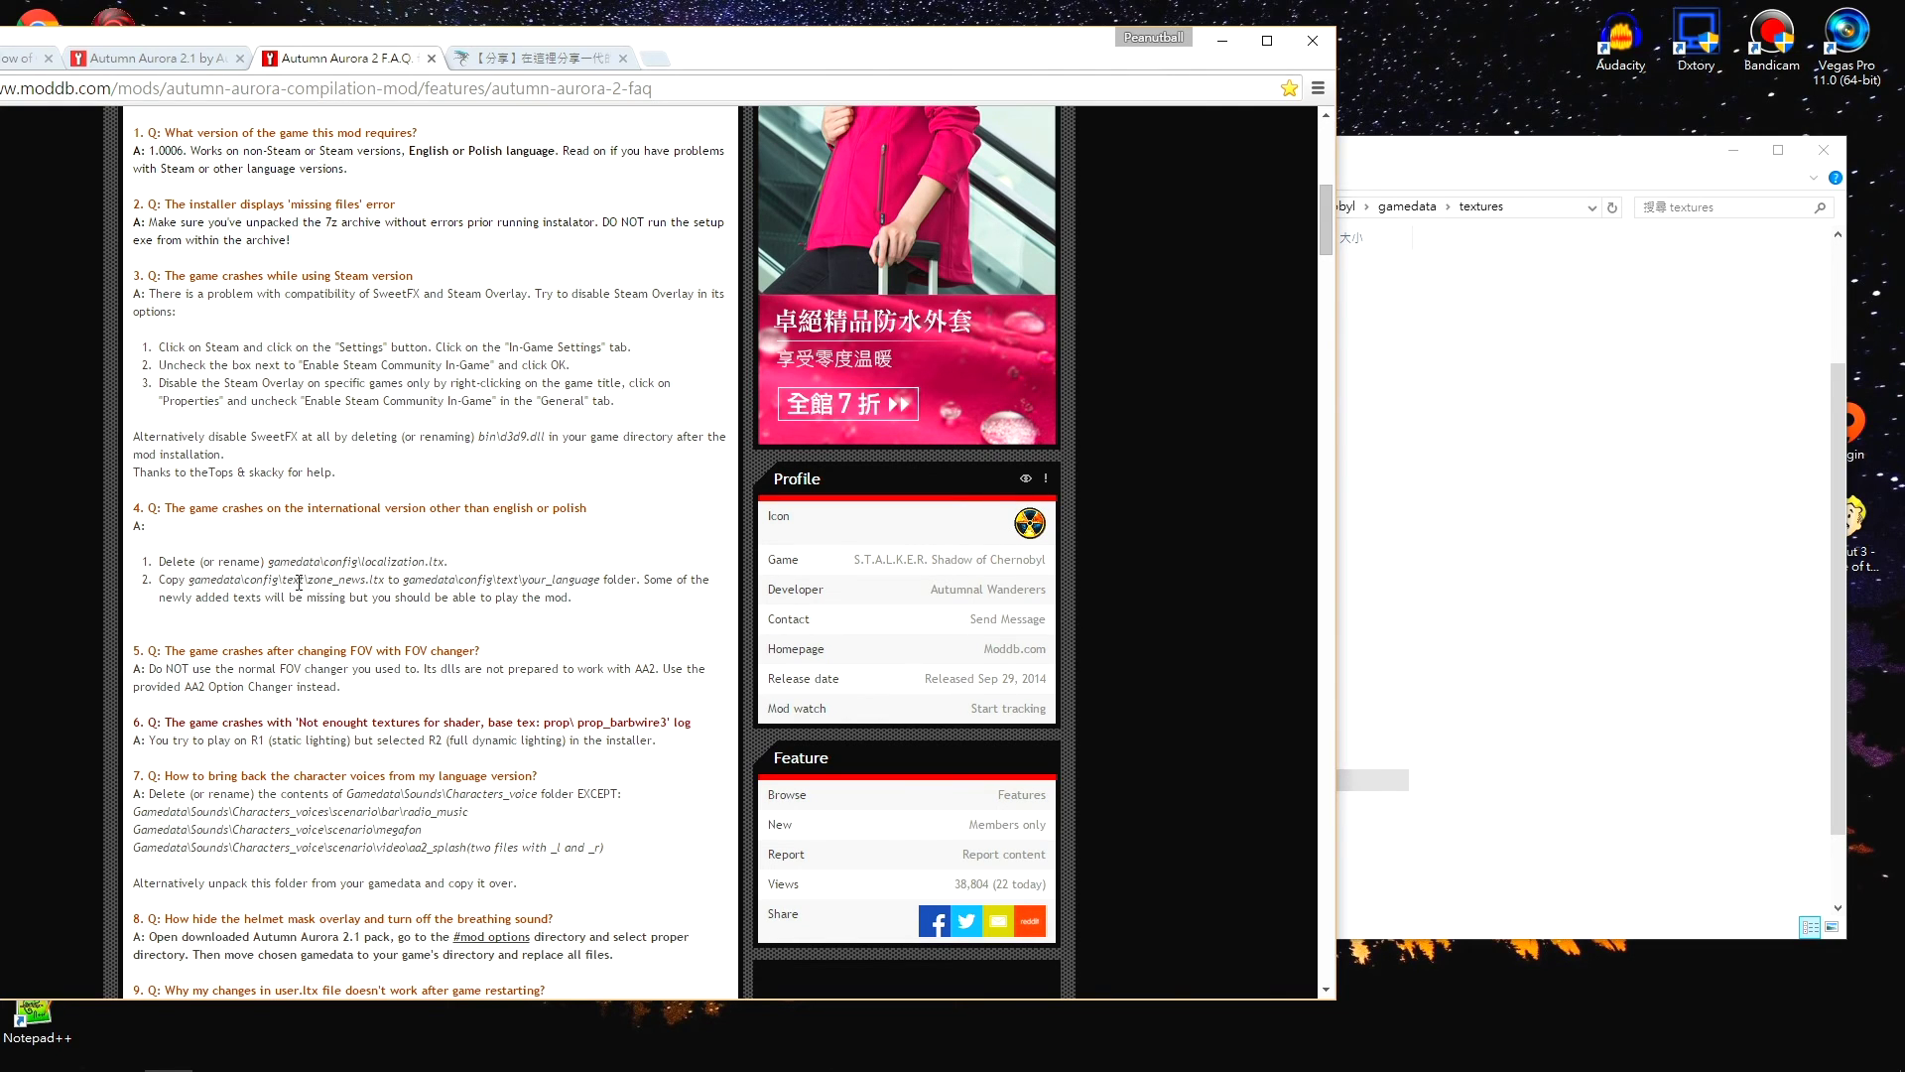
Following the F.A.Q. entry on international versions, copy zone_news.ltx from the game's gamedata\config\text\eng folder.
left_click_drag(308, 579, 378, 577)
left_click_drag(553, 580, 639, 579)
left_click(1406, 186)
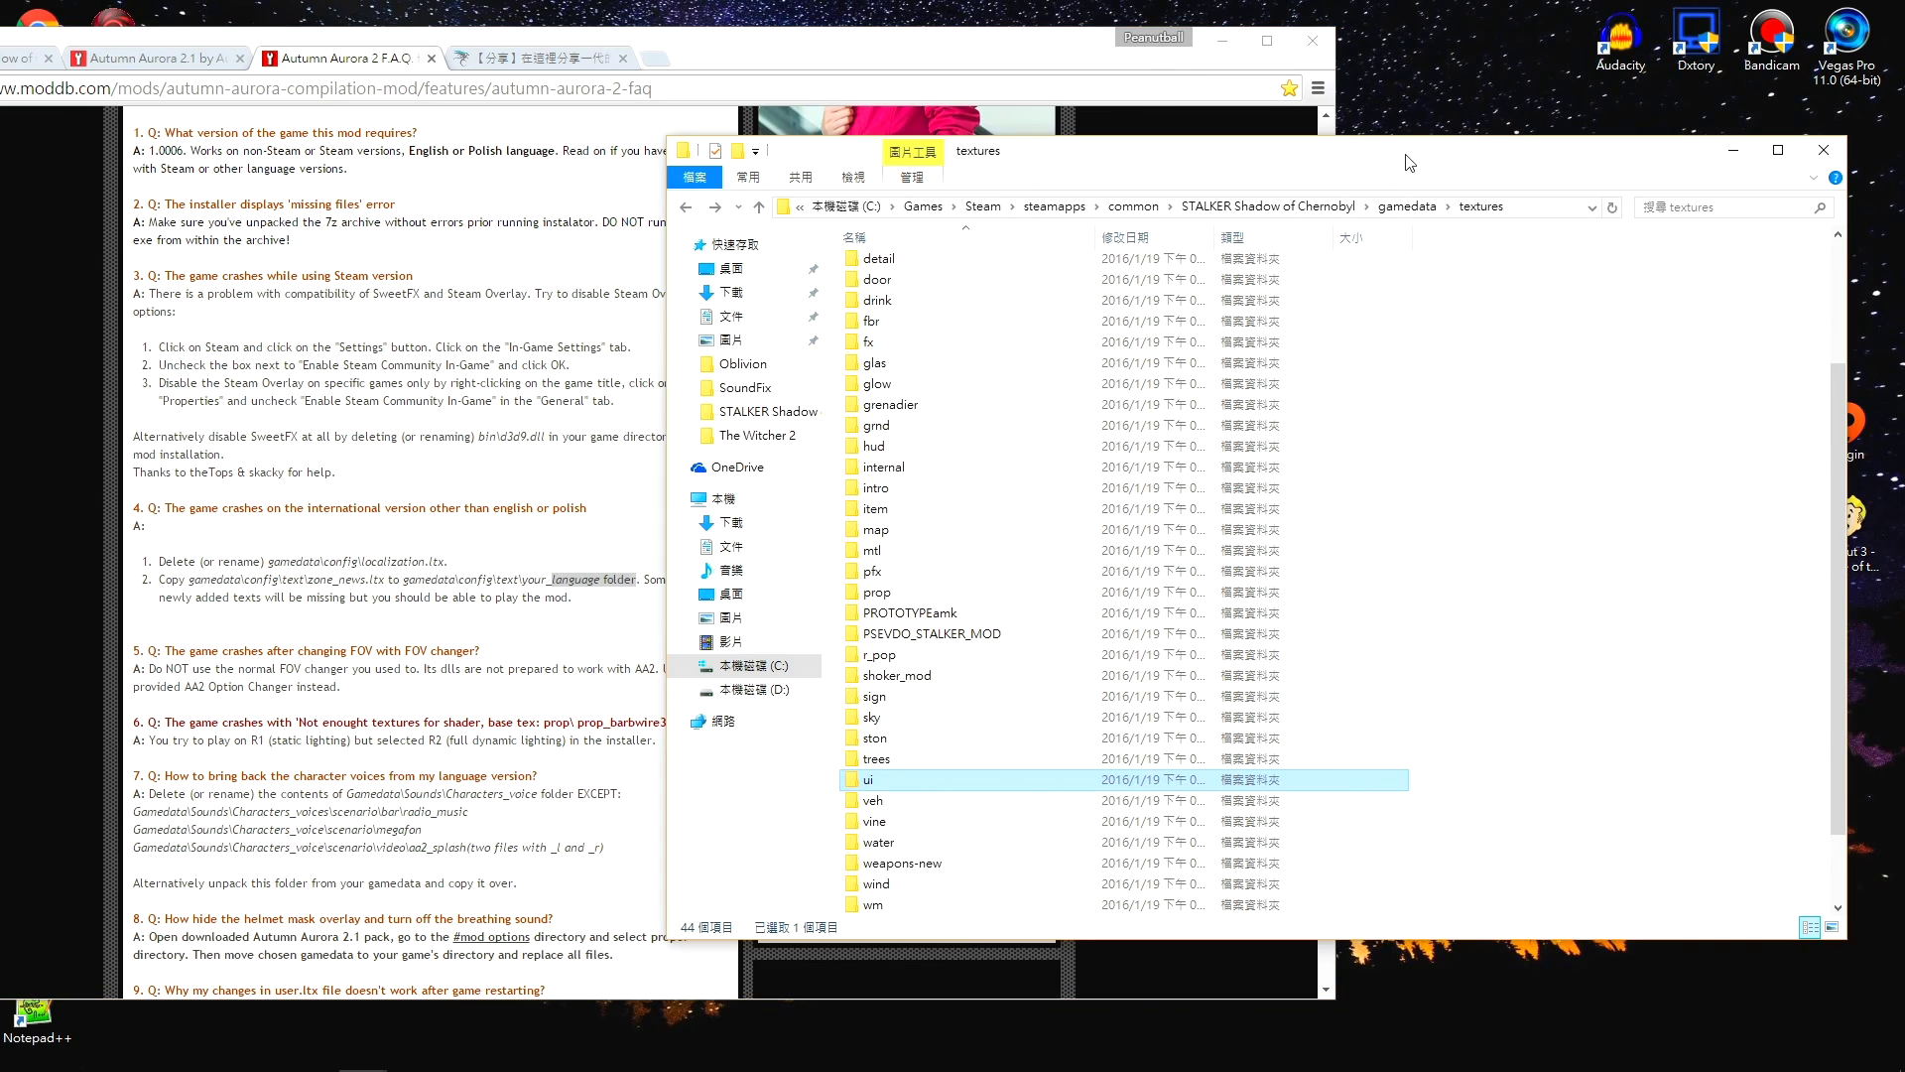
left_click(686, 208)
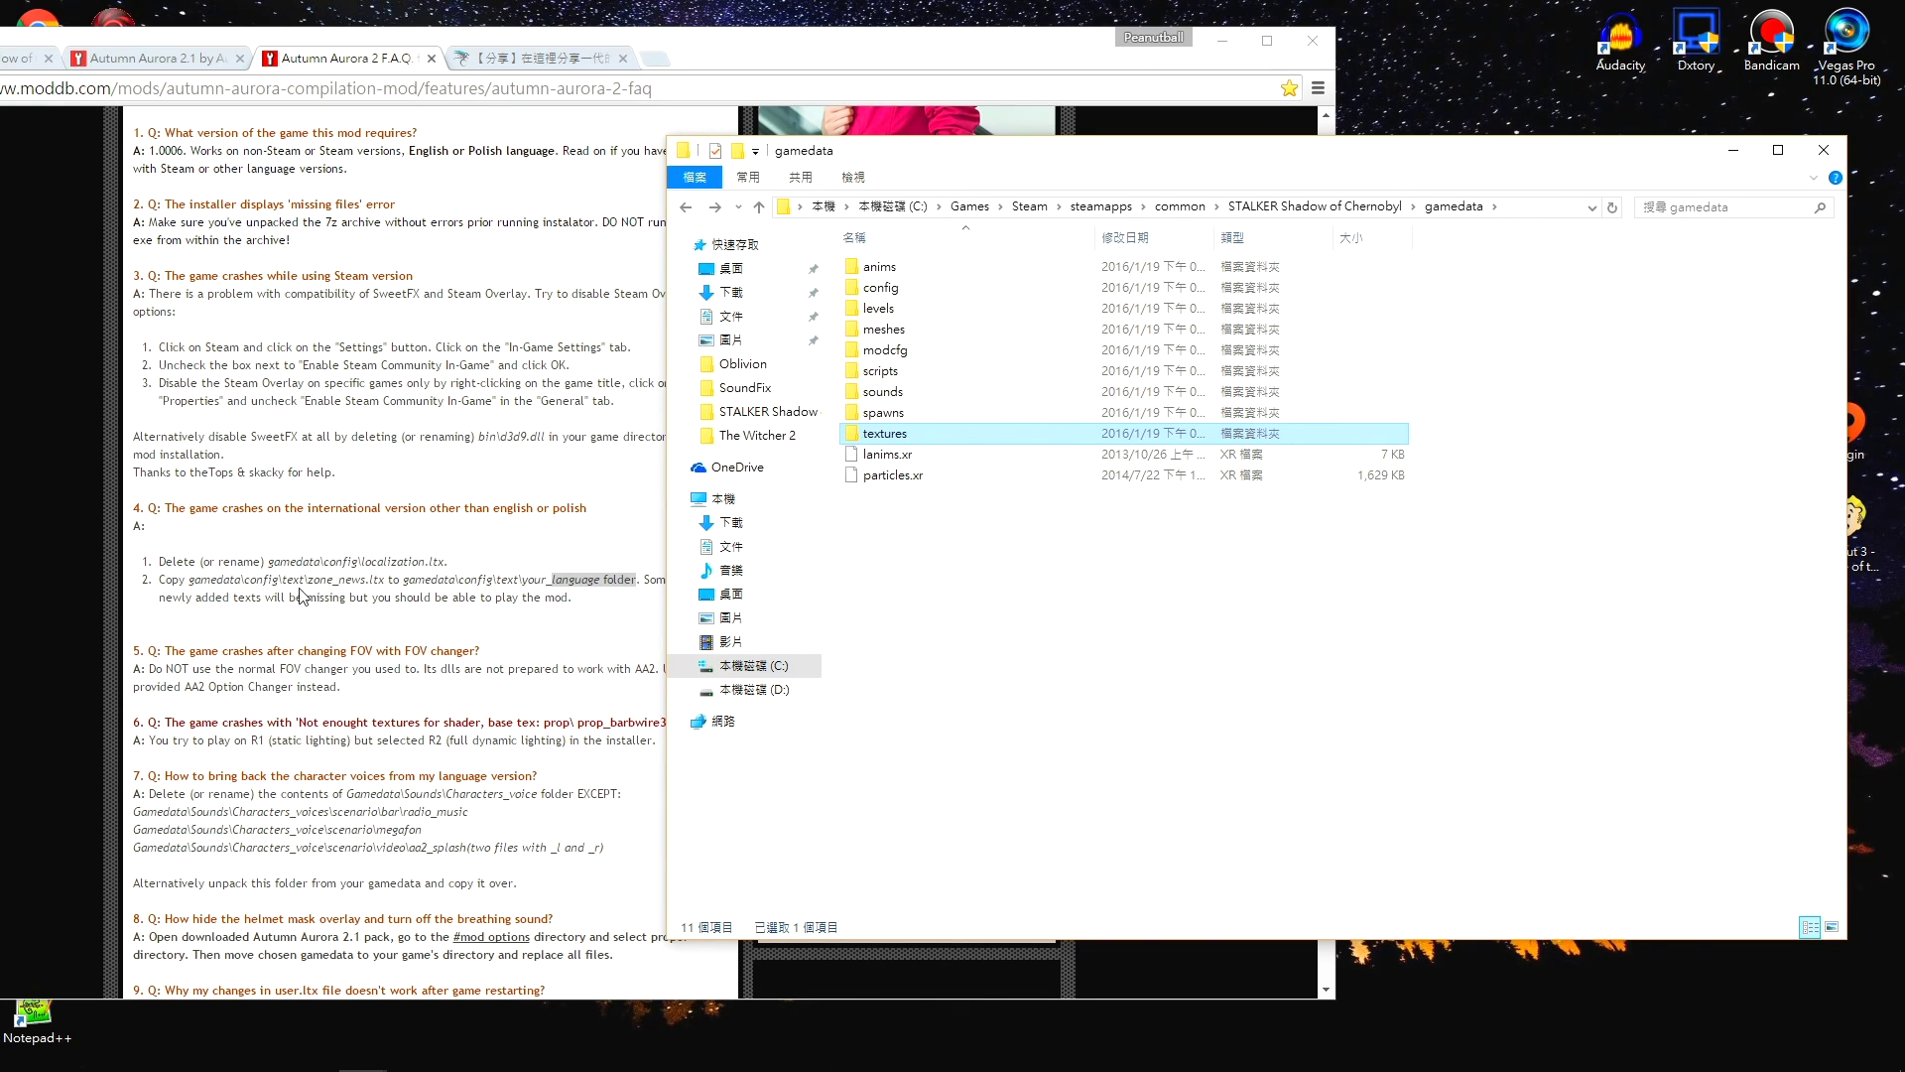
double_click(913, 287)
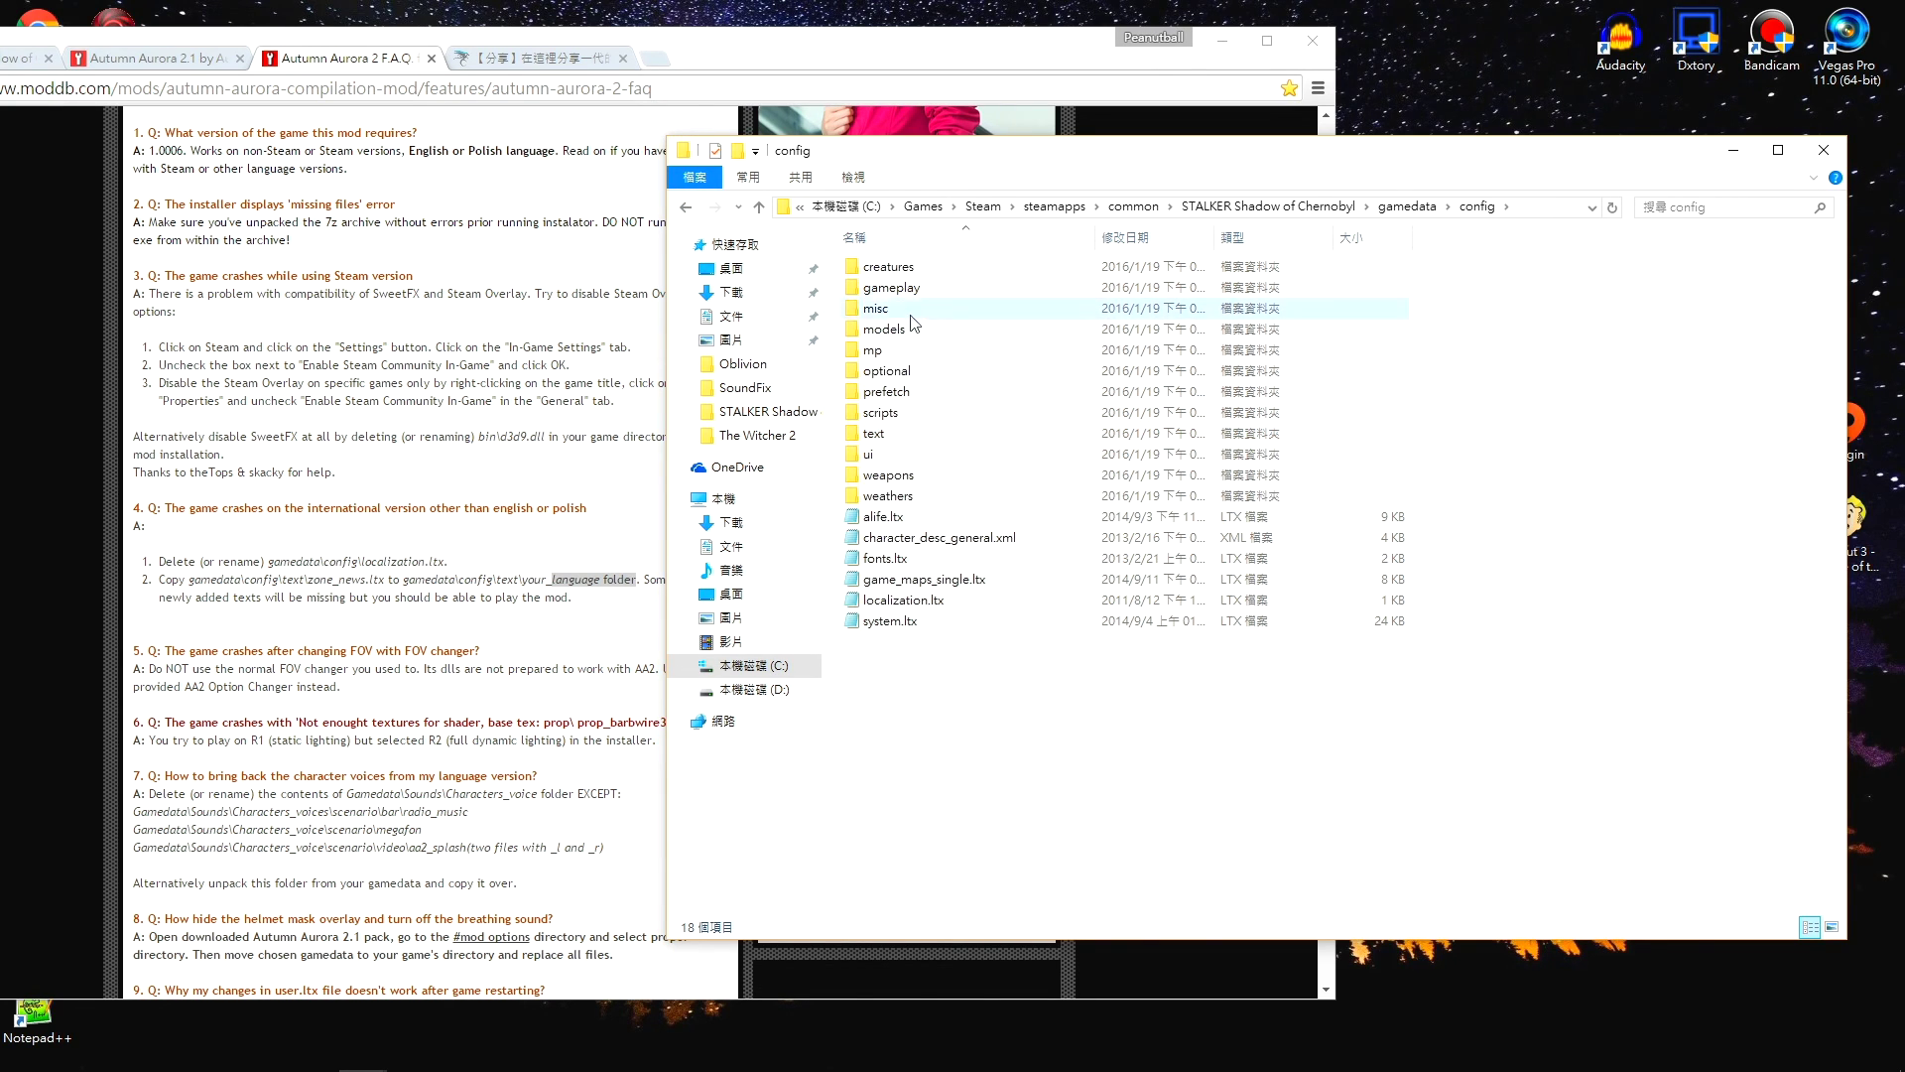
double_click(907, 443)
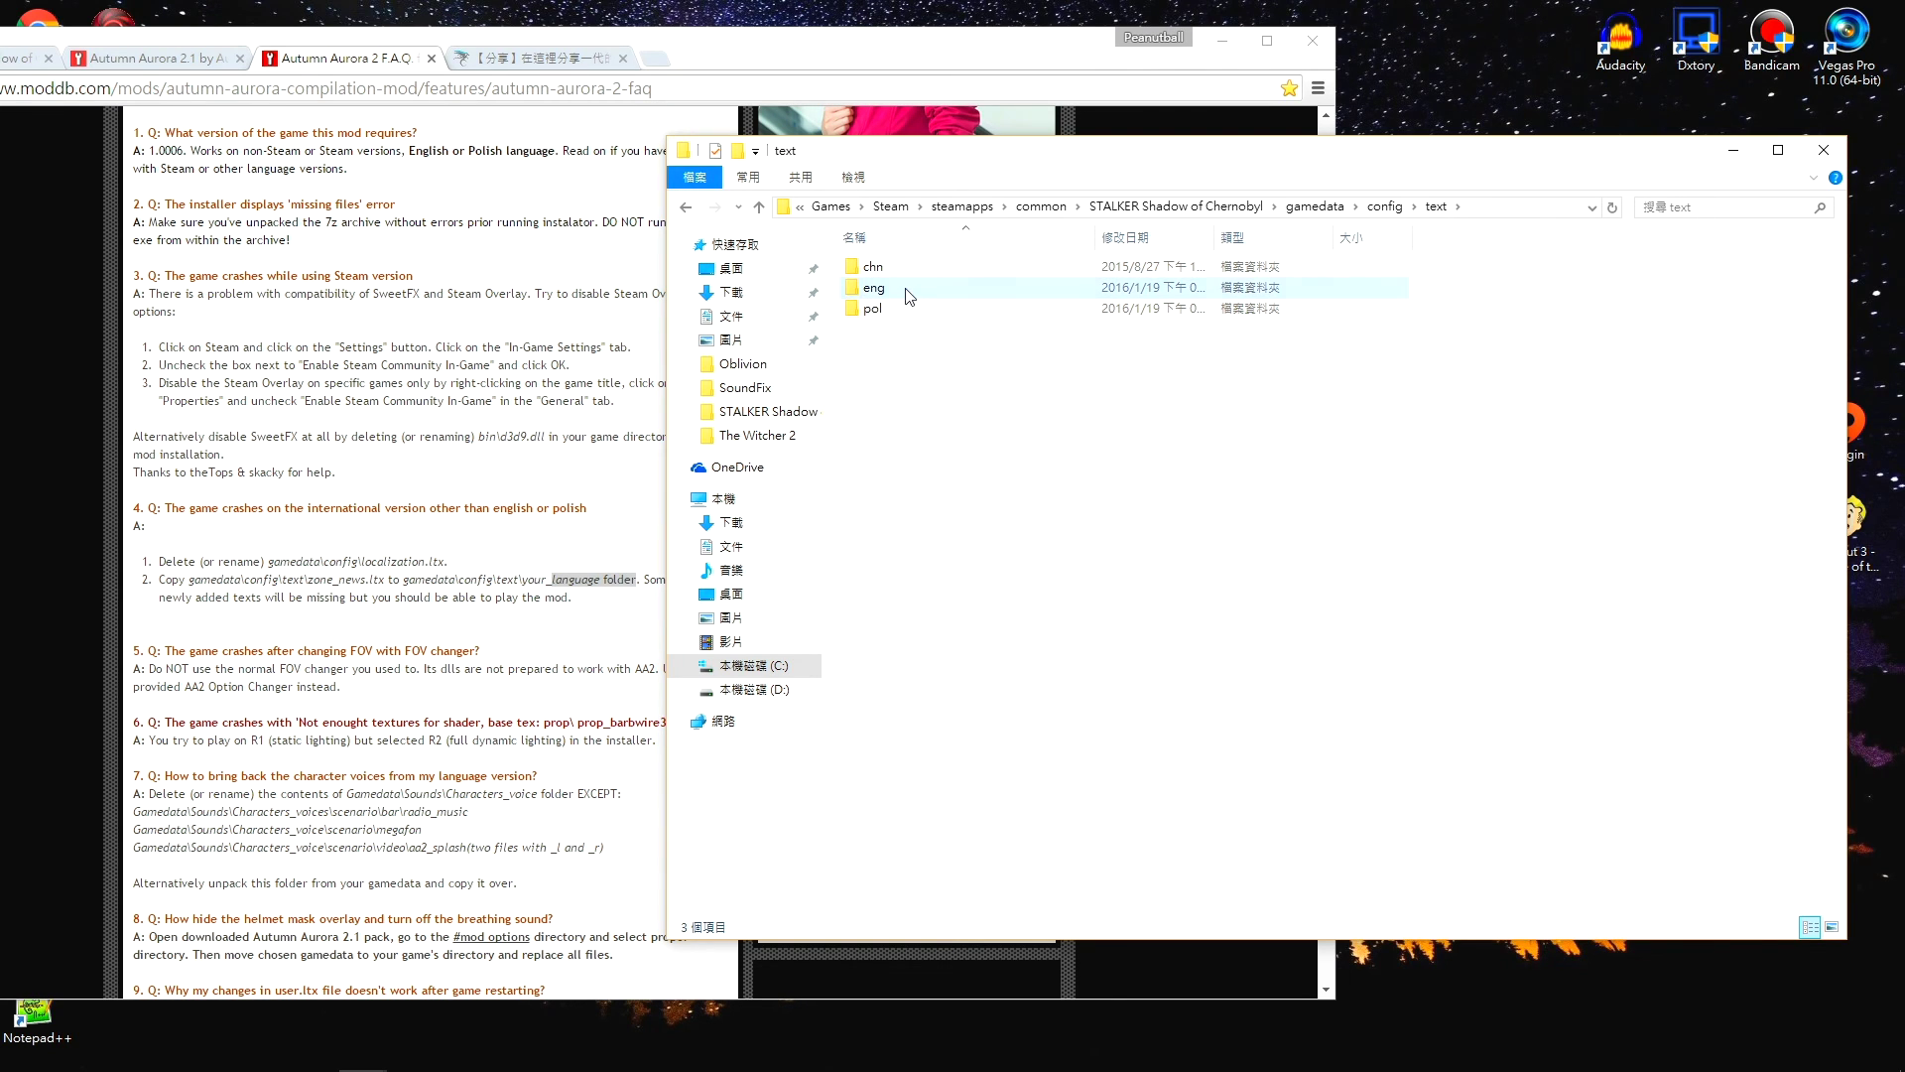
double_click(907, 288)
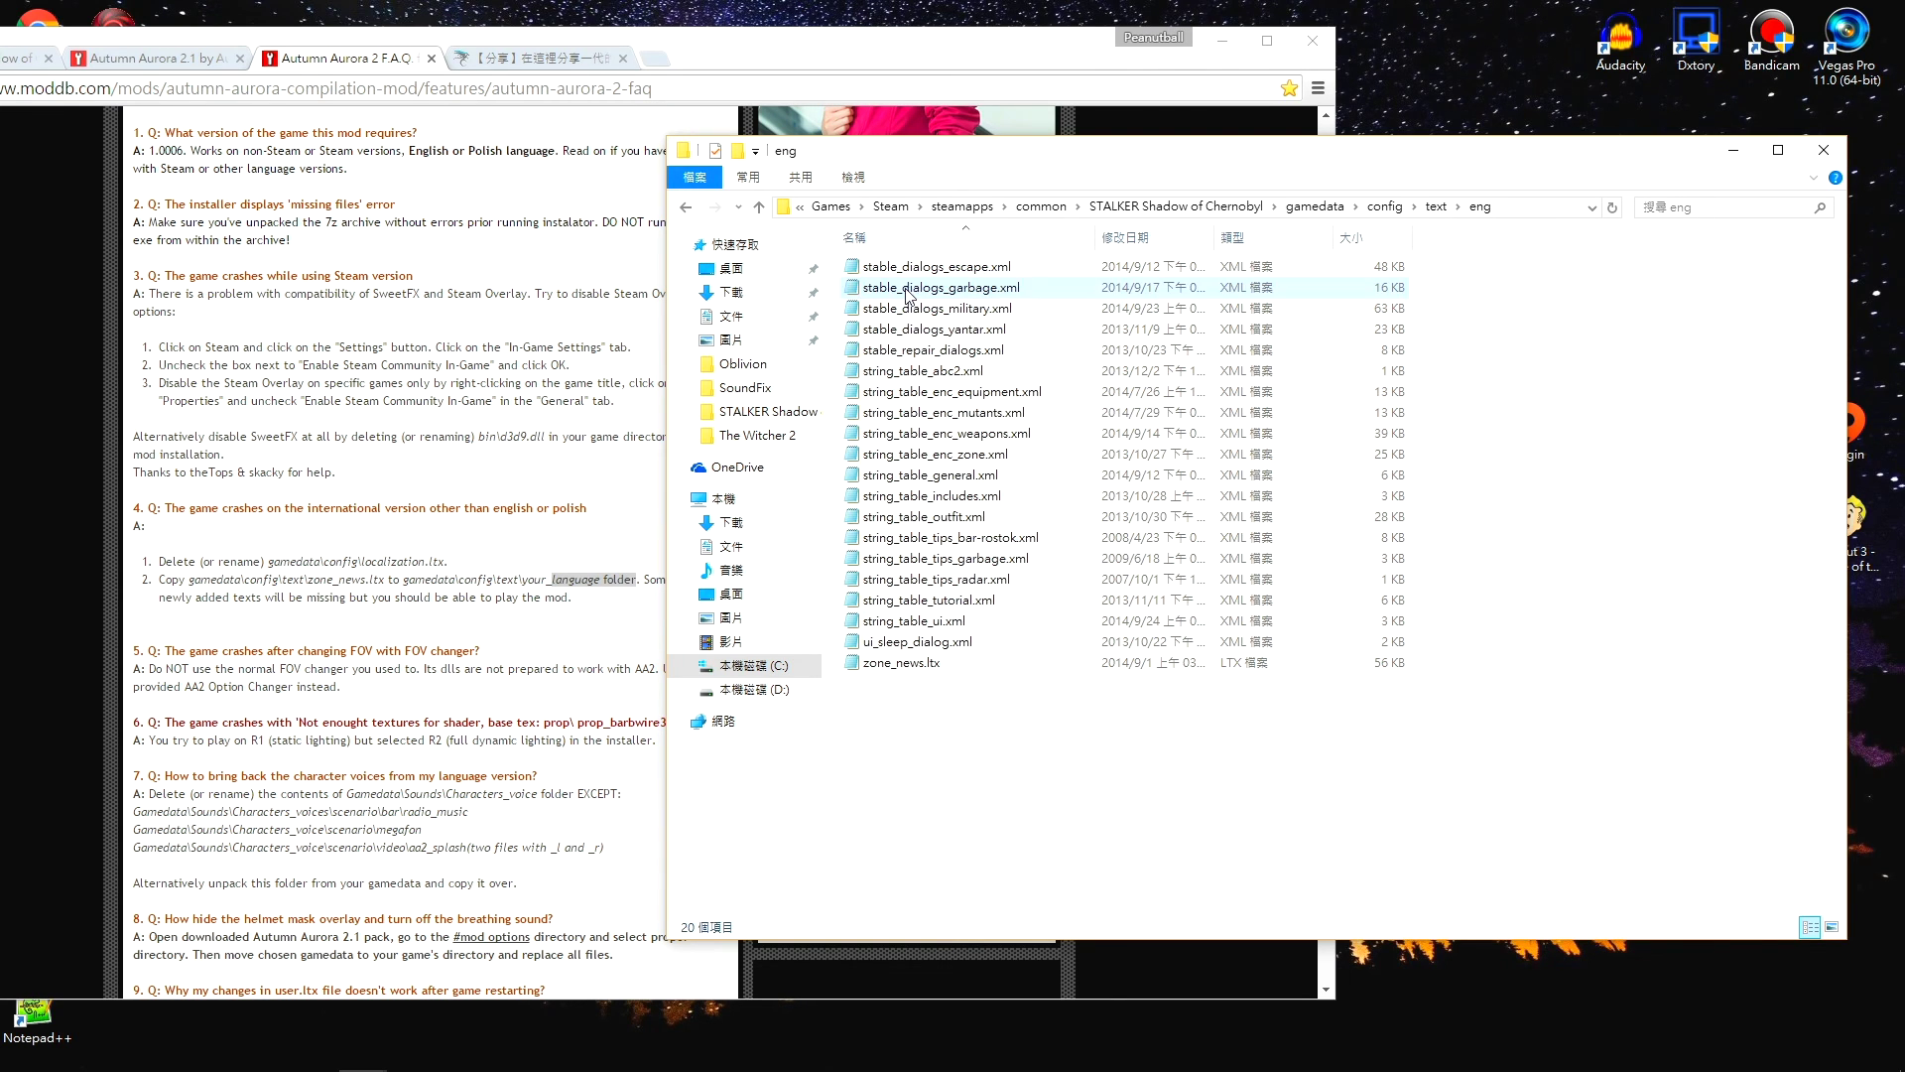
left_click(923, 667)
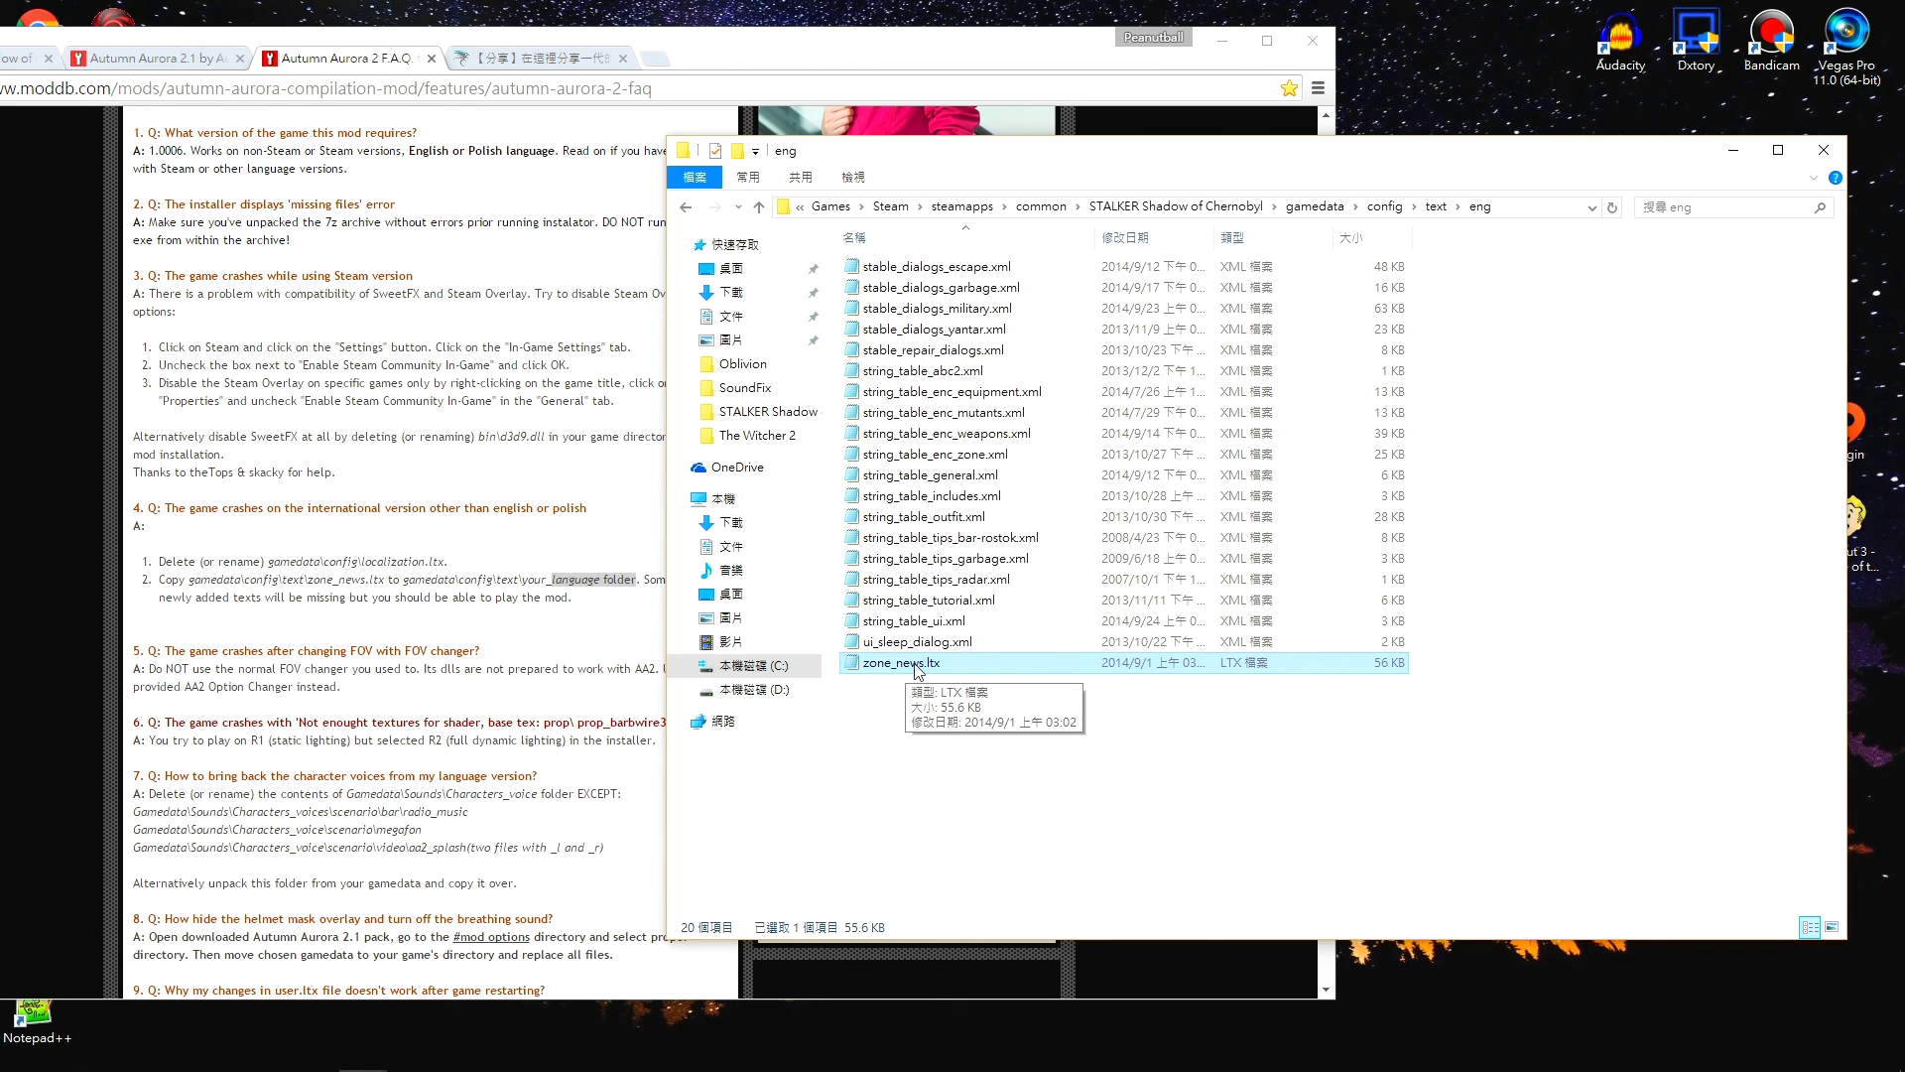
right_click(916, 671)
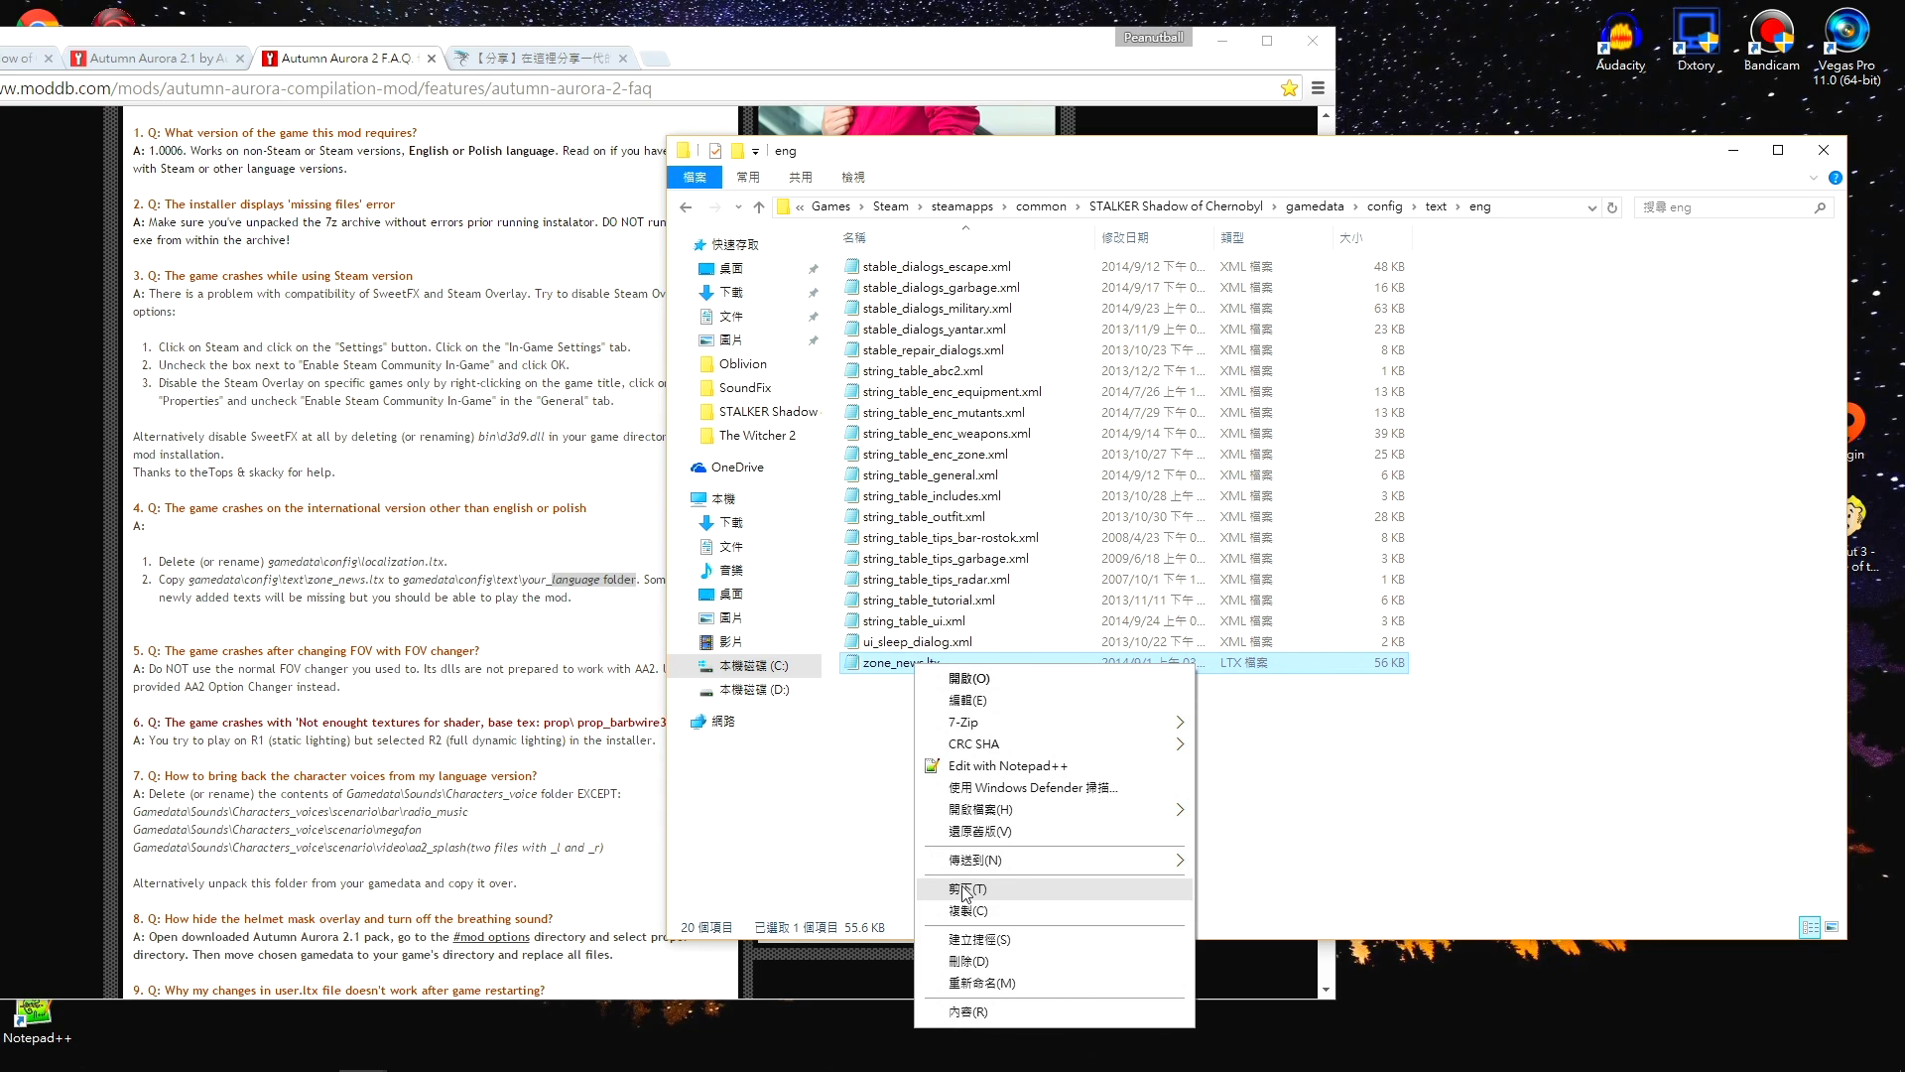
left_click(975, 911)
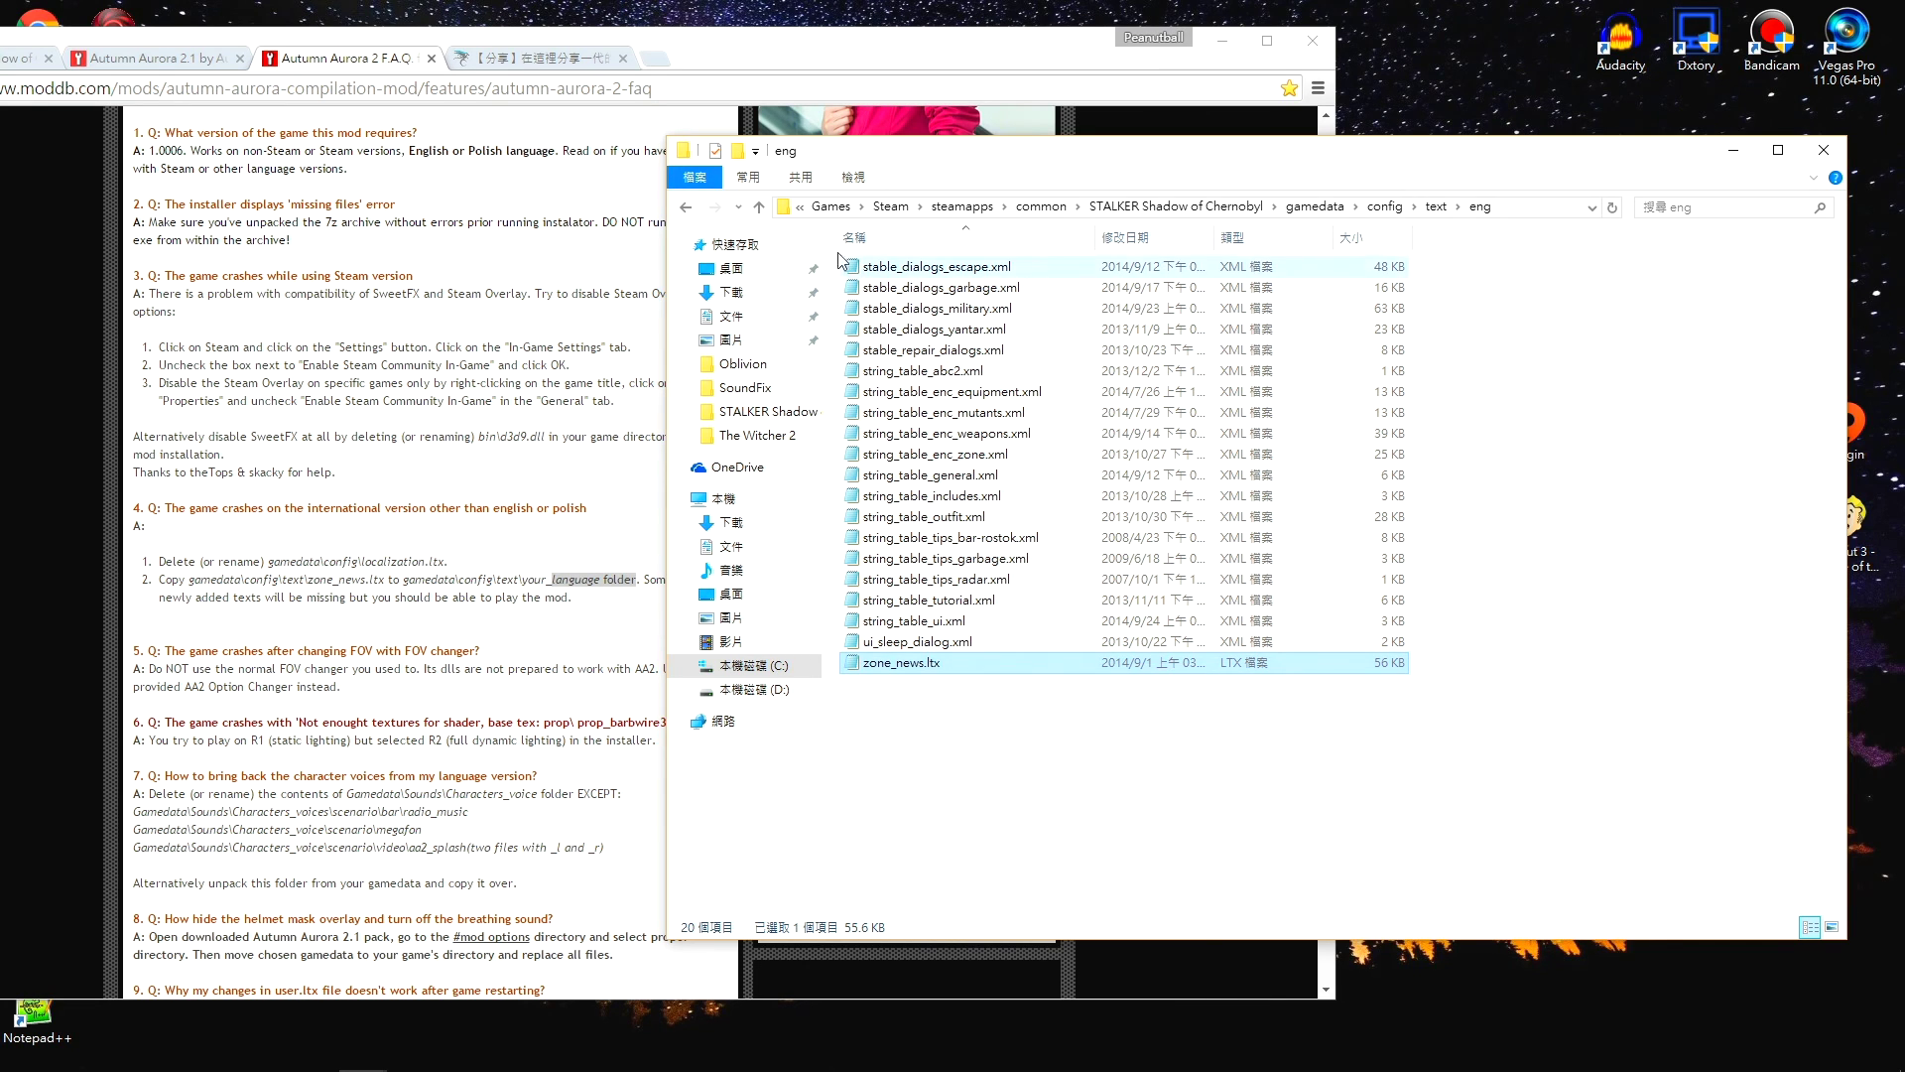
Paste zone_news.ltx into the game's gamedata\config\text\chn folder and return to the config folder.
left_click(686, 206)
double_click(898, 268)
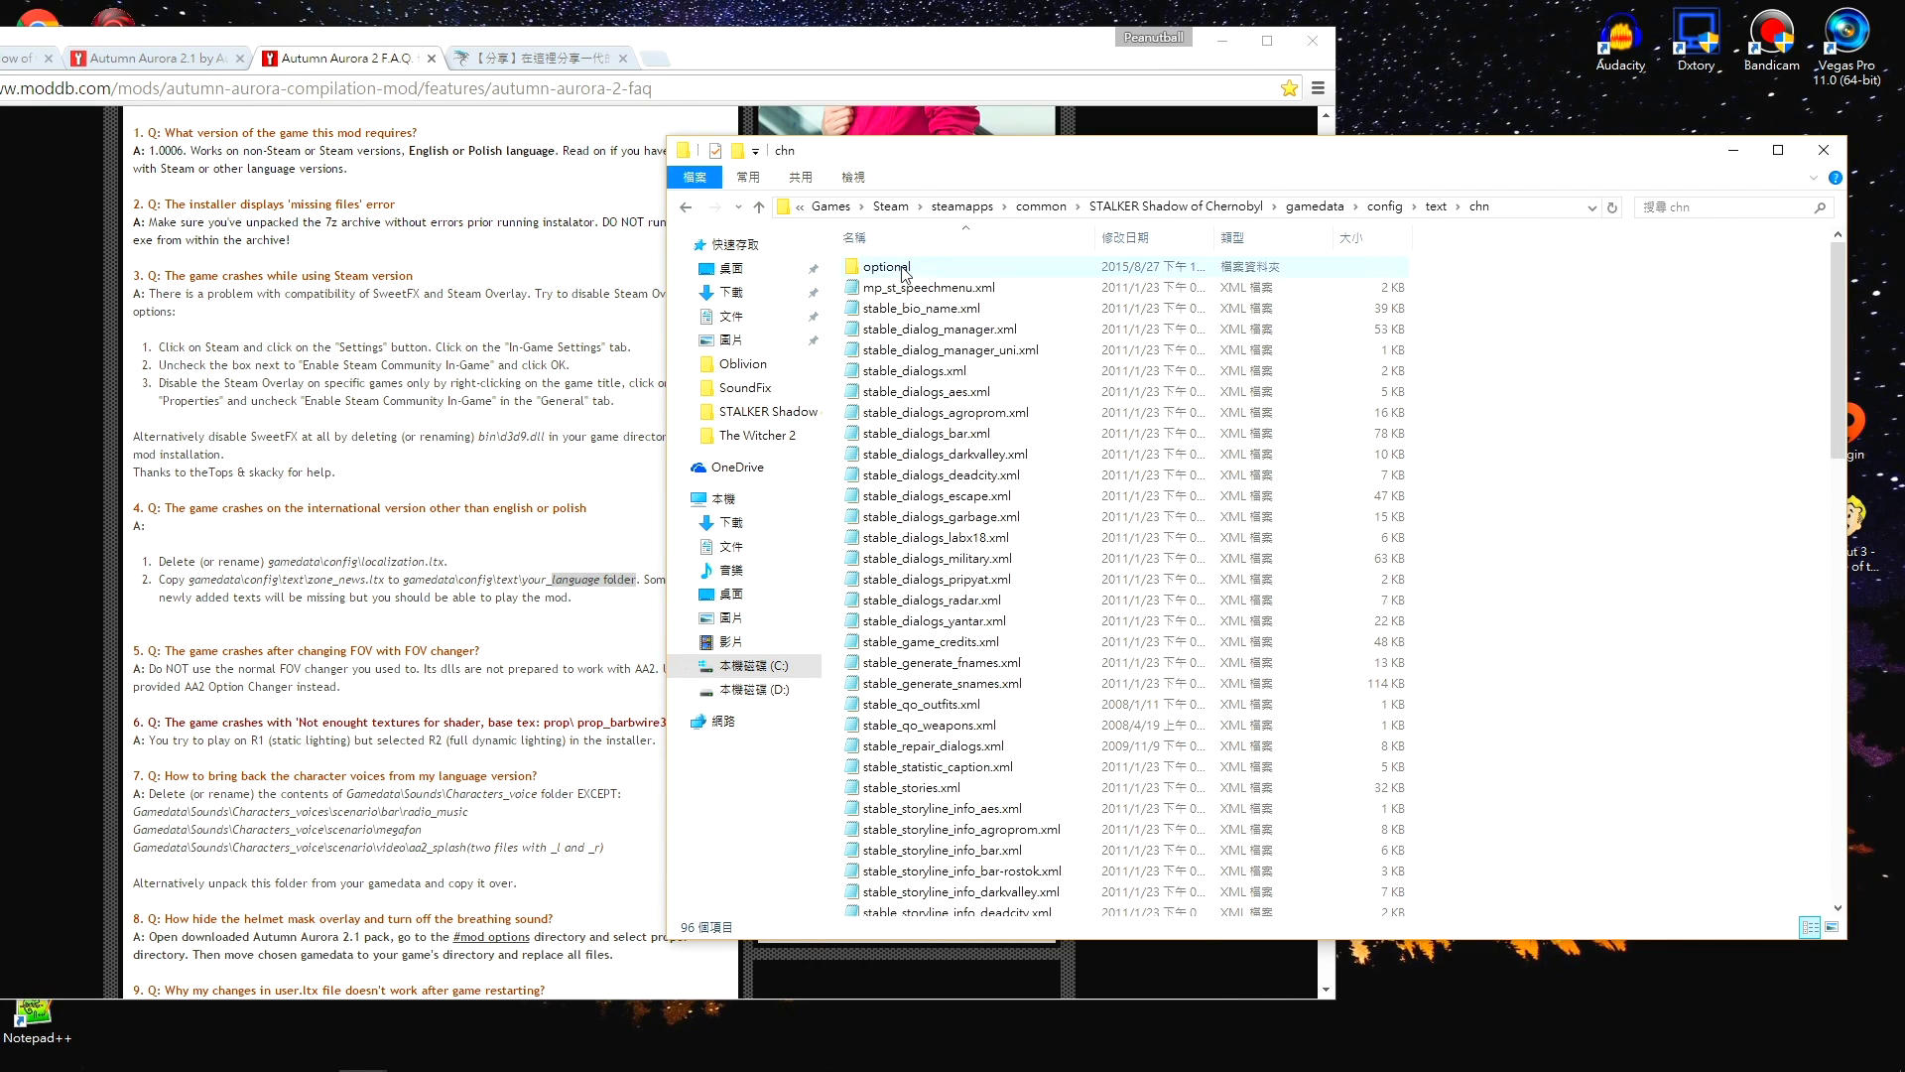
scroll(1032, 546, "down", 8)
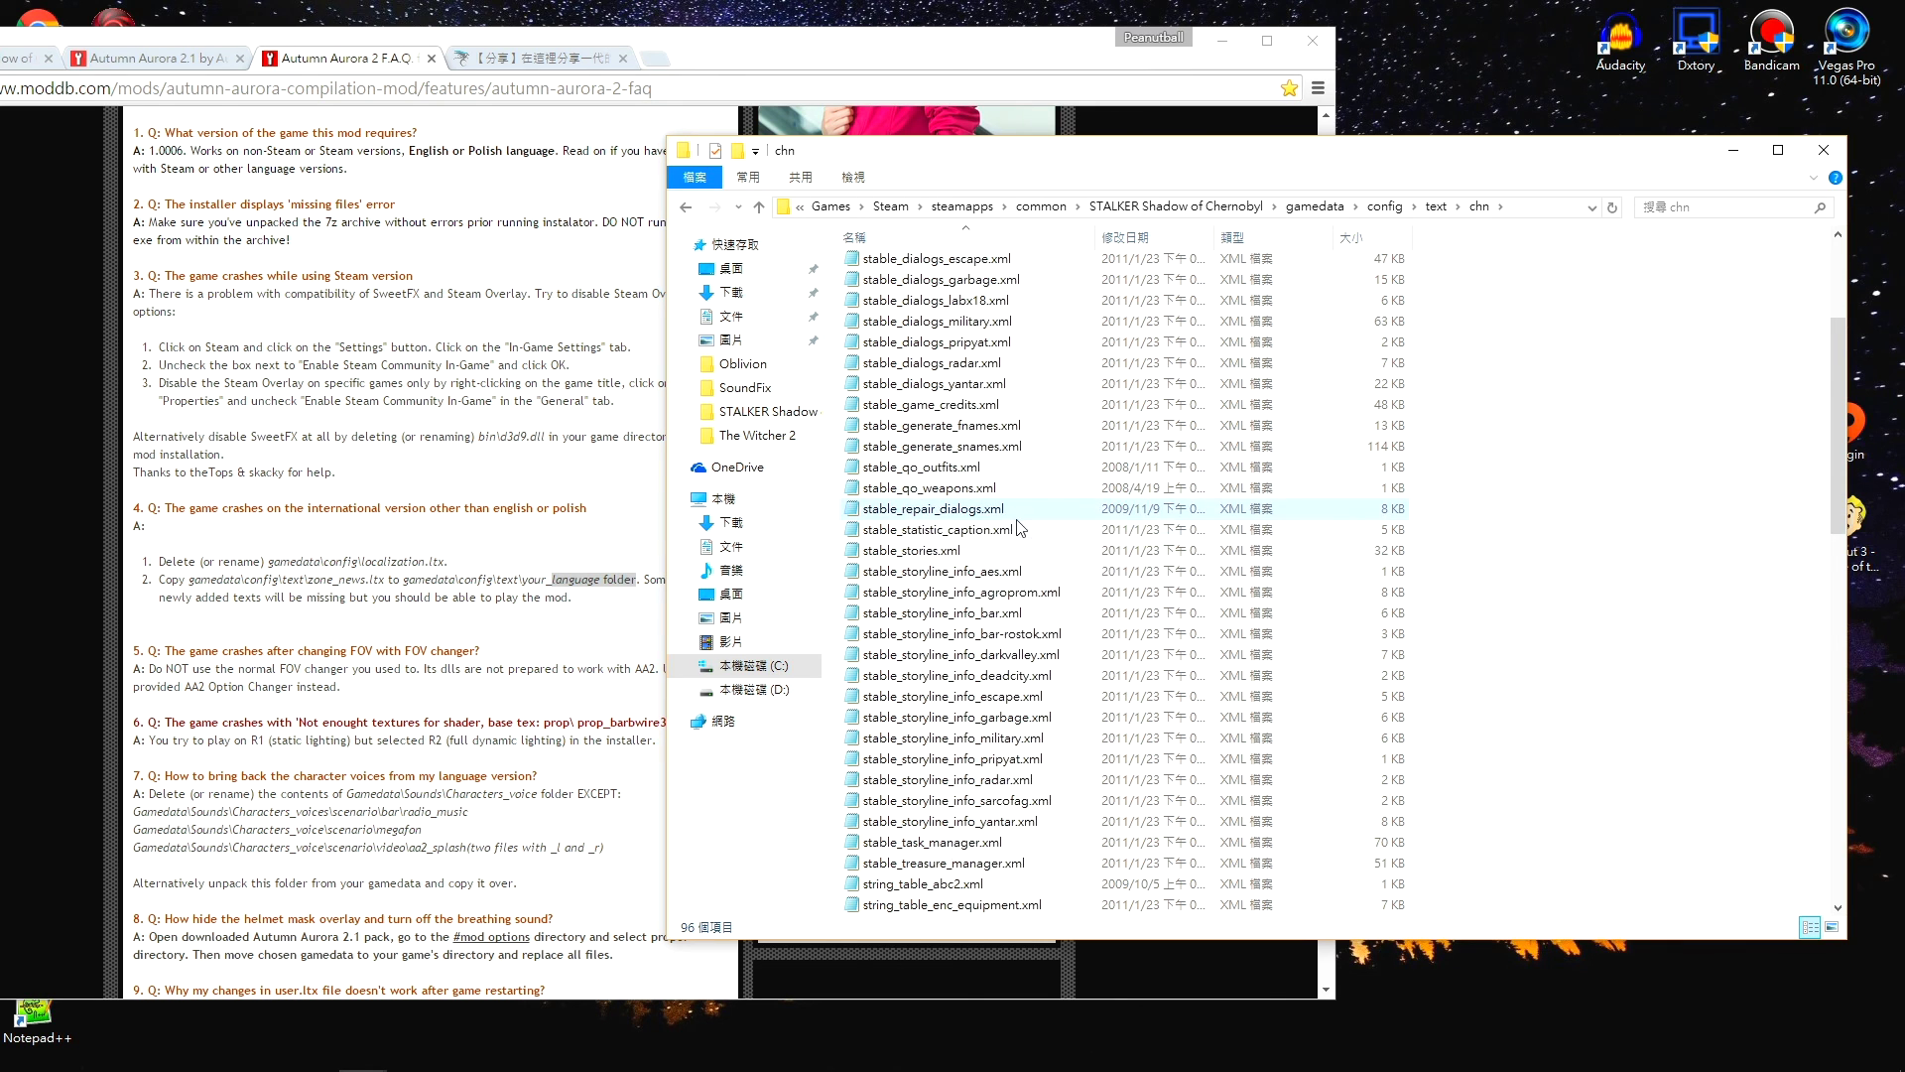
scroll(1035, 557, "up", 8)
scroll(1458, 666, "down", 10)
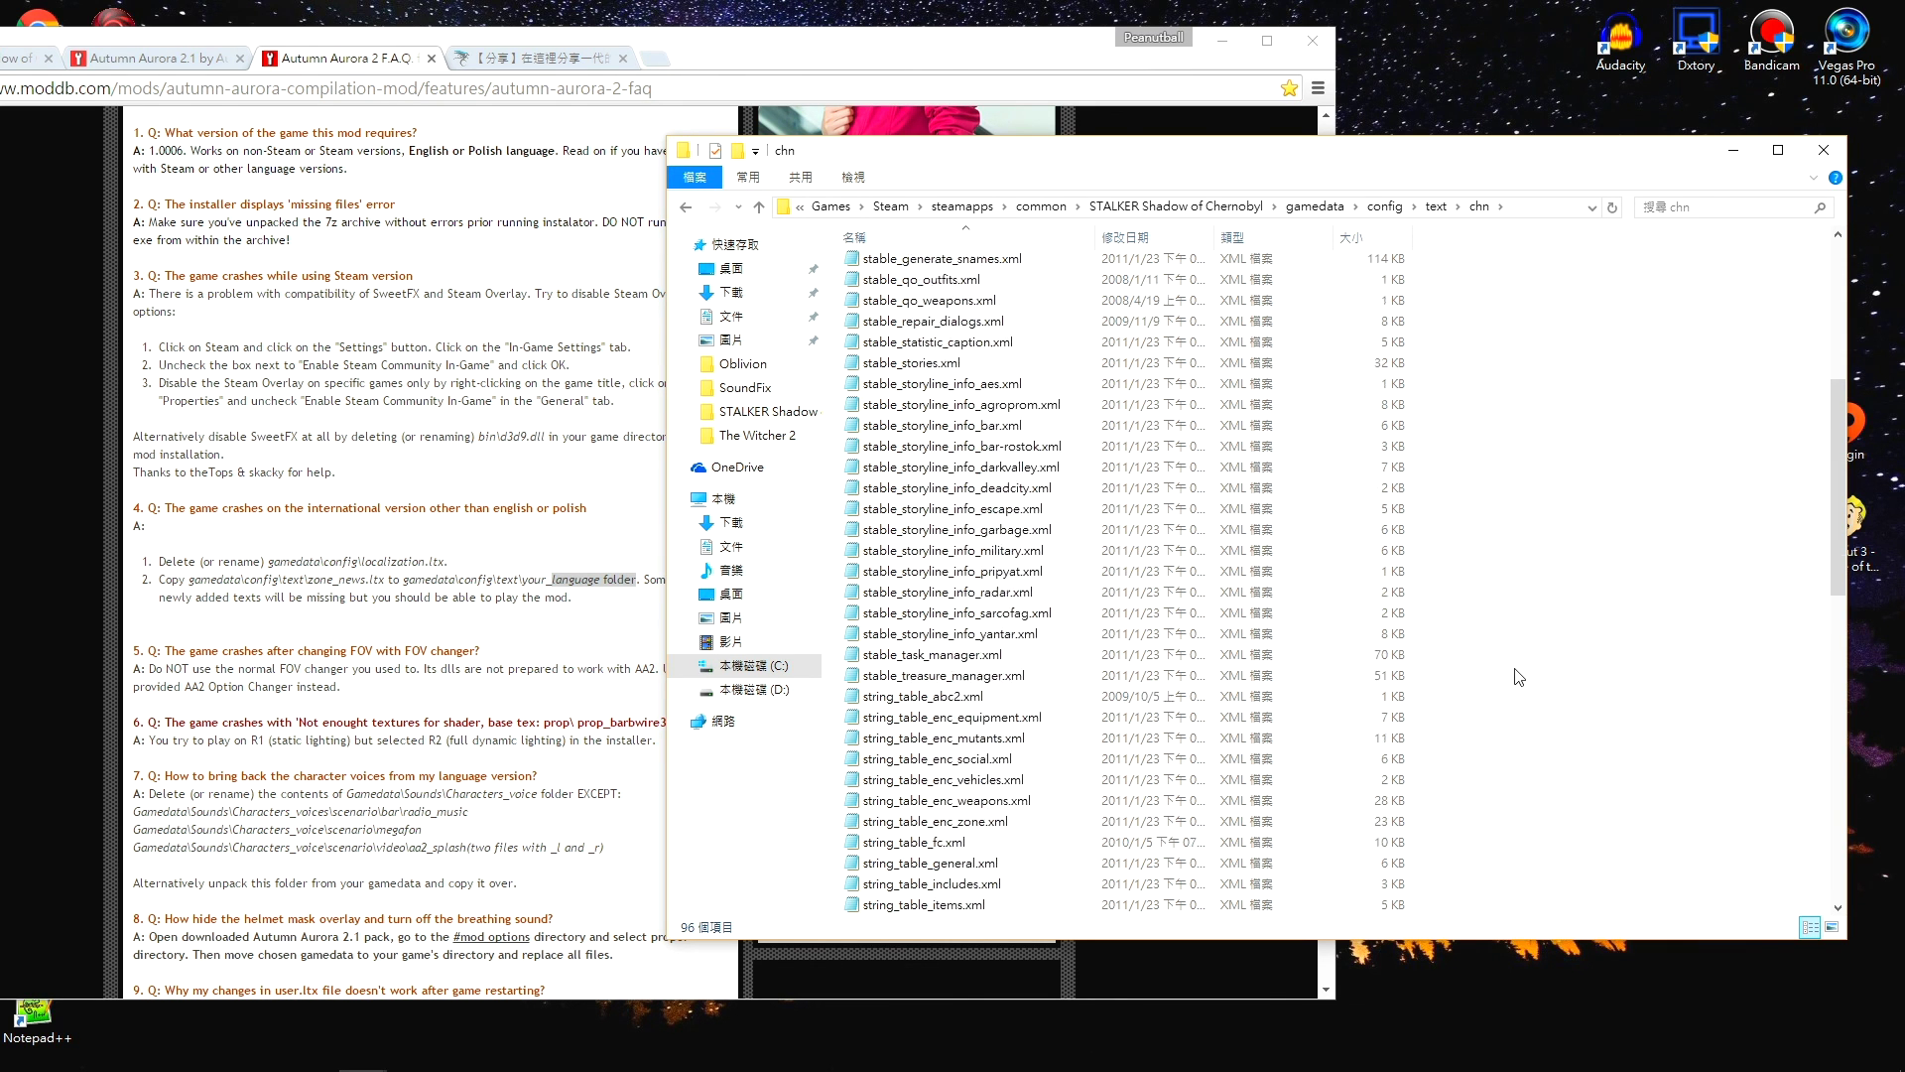
right_click(1570, 692)
left_click(1623, 823)
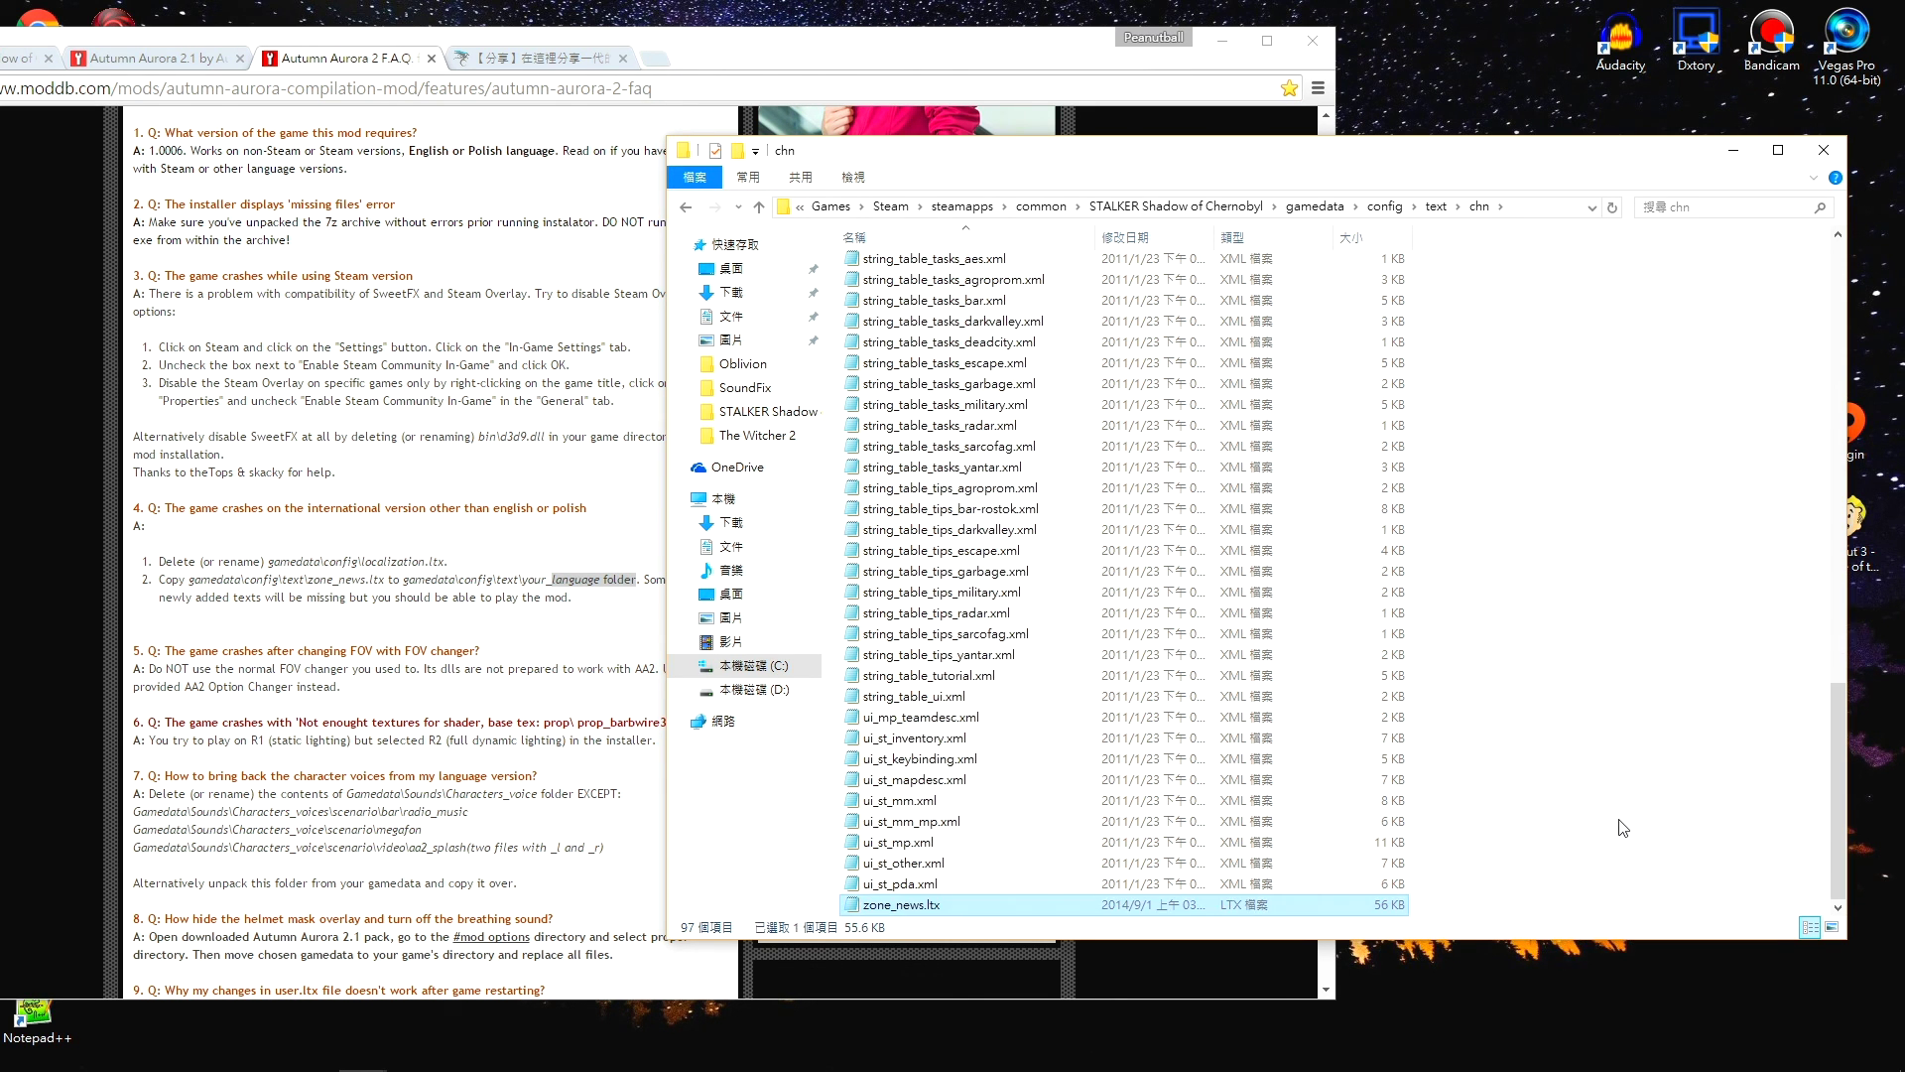
left_click(689, 210)
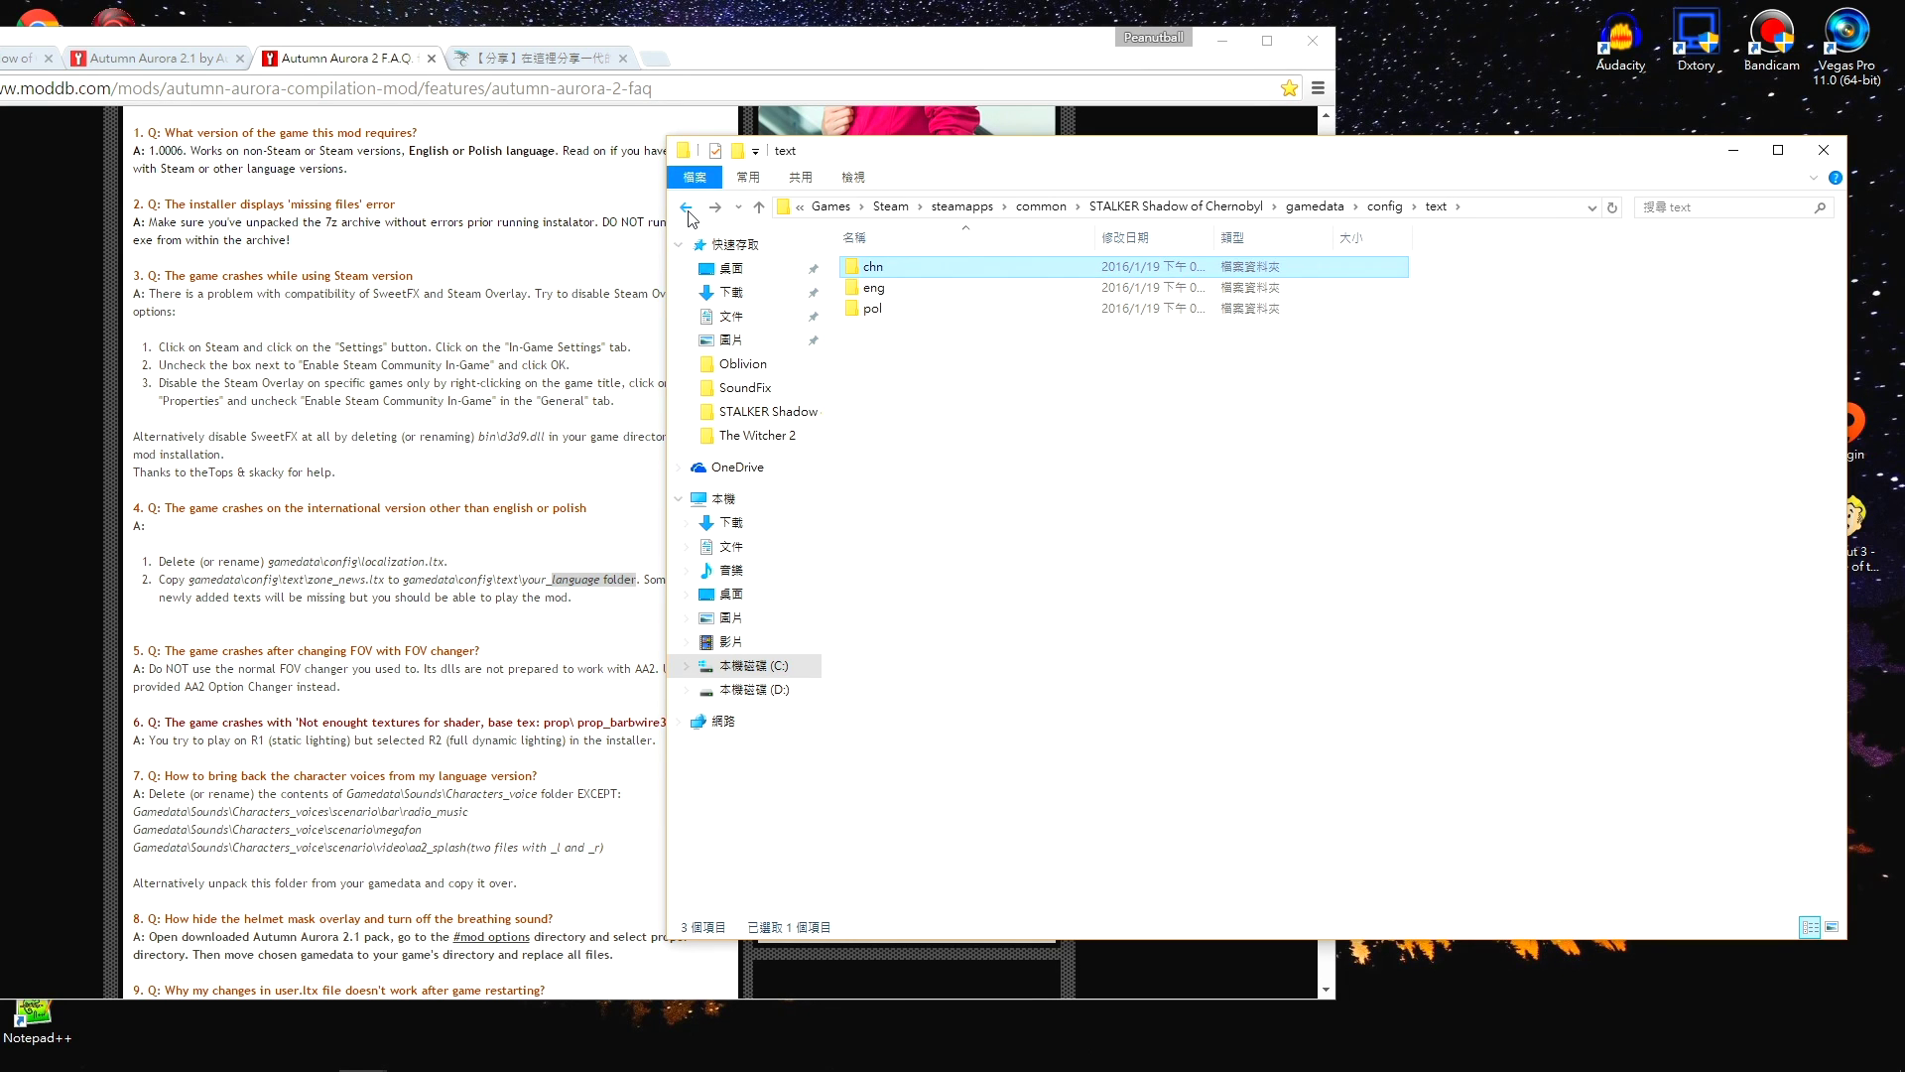
left_click(690, 212)
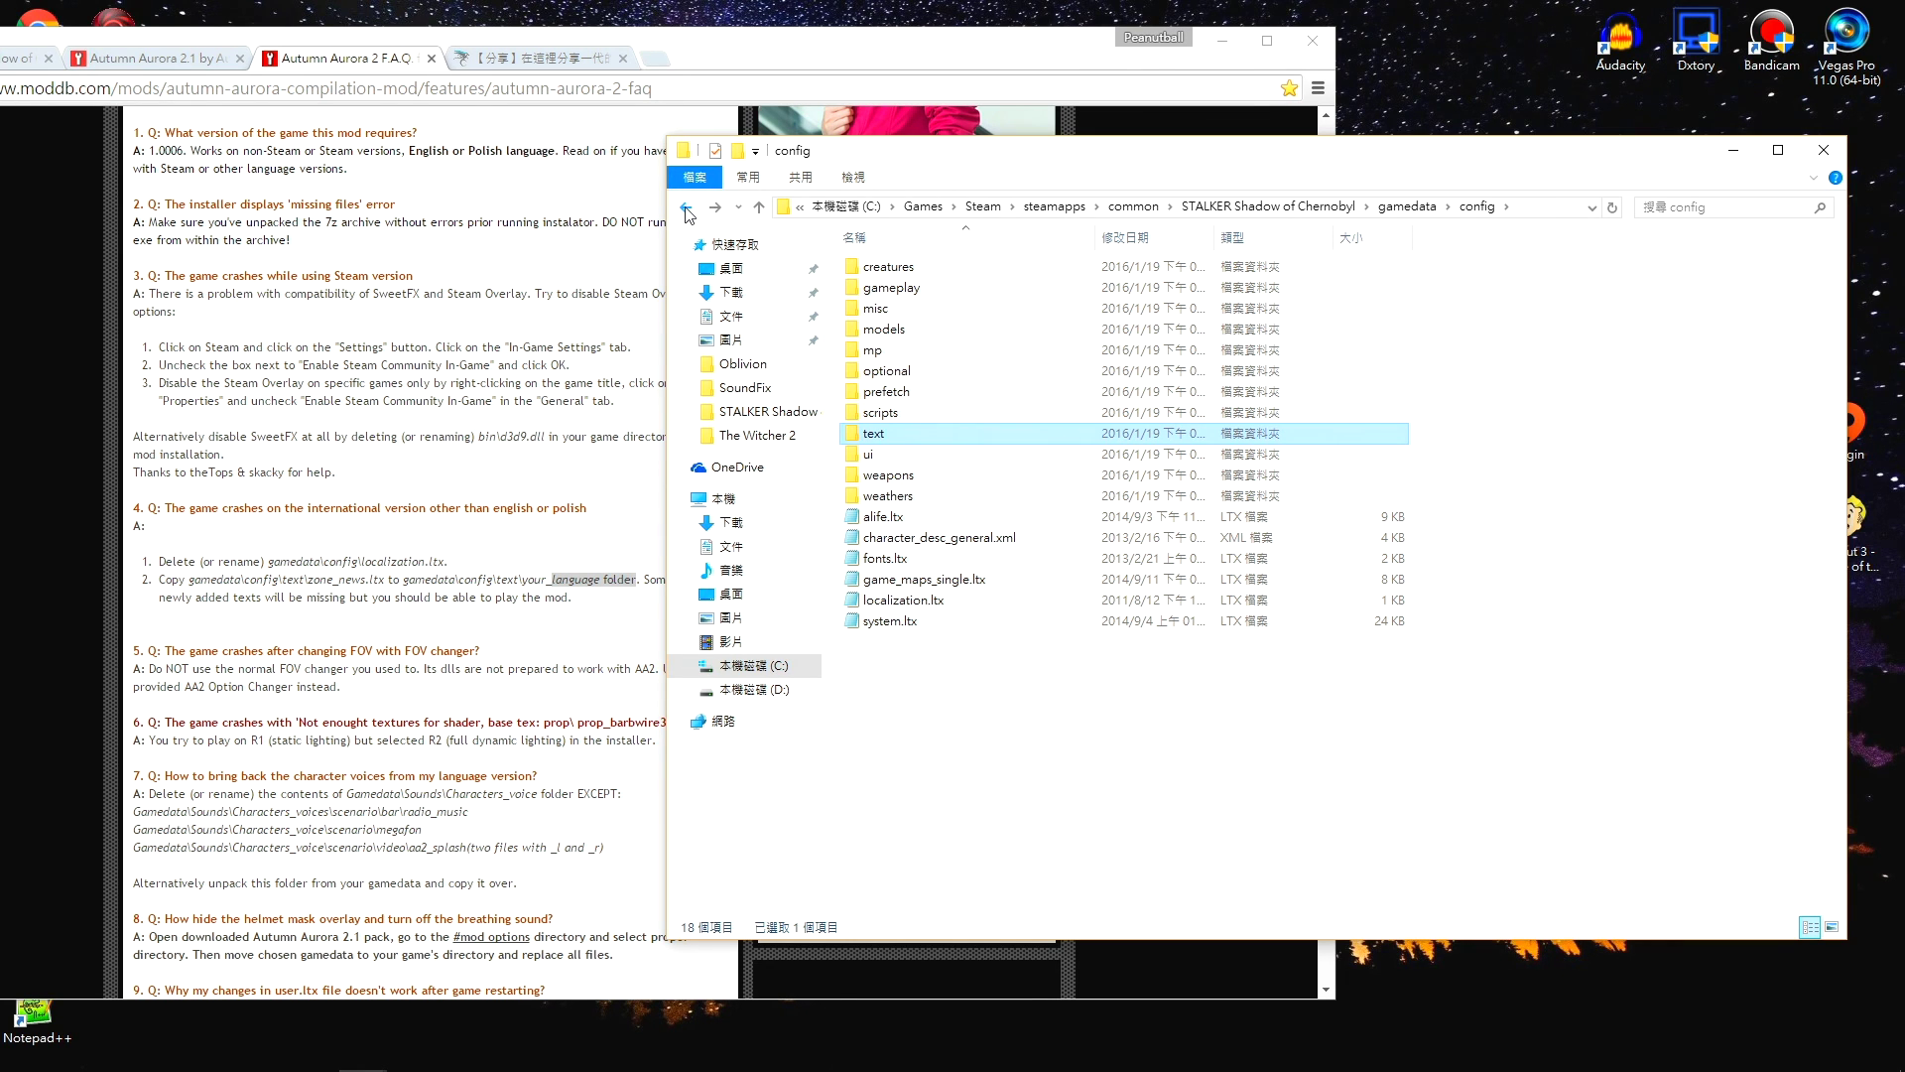
left_click(1733, 149)
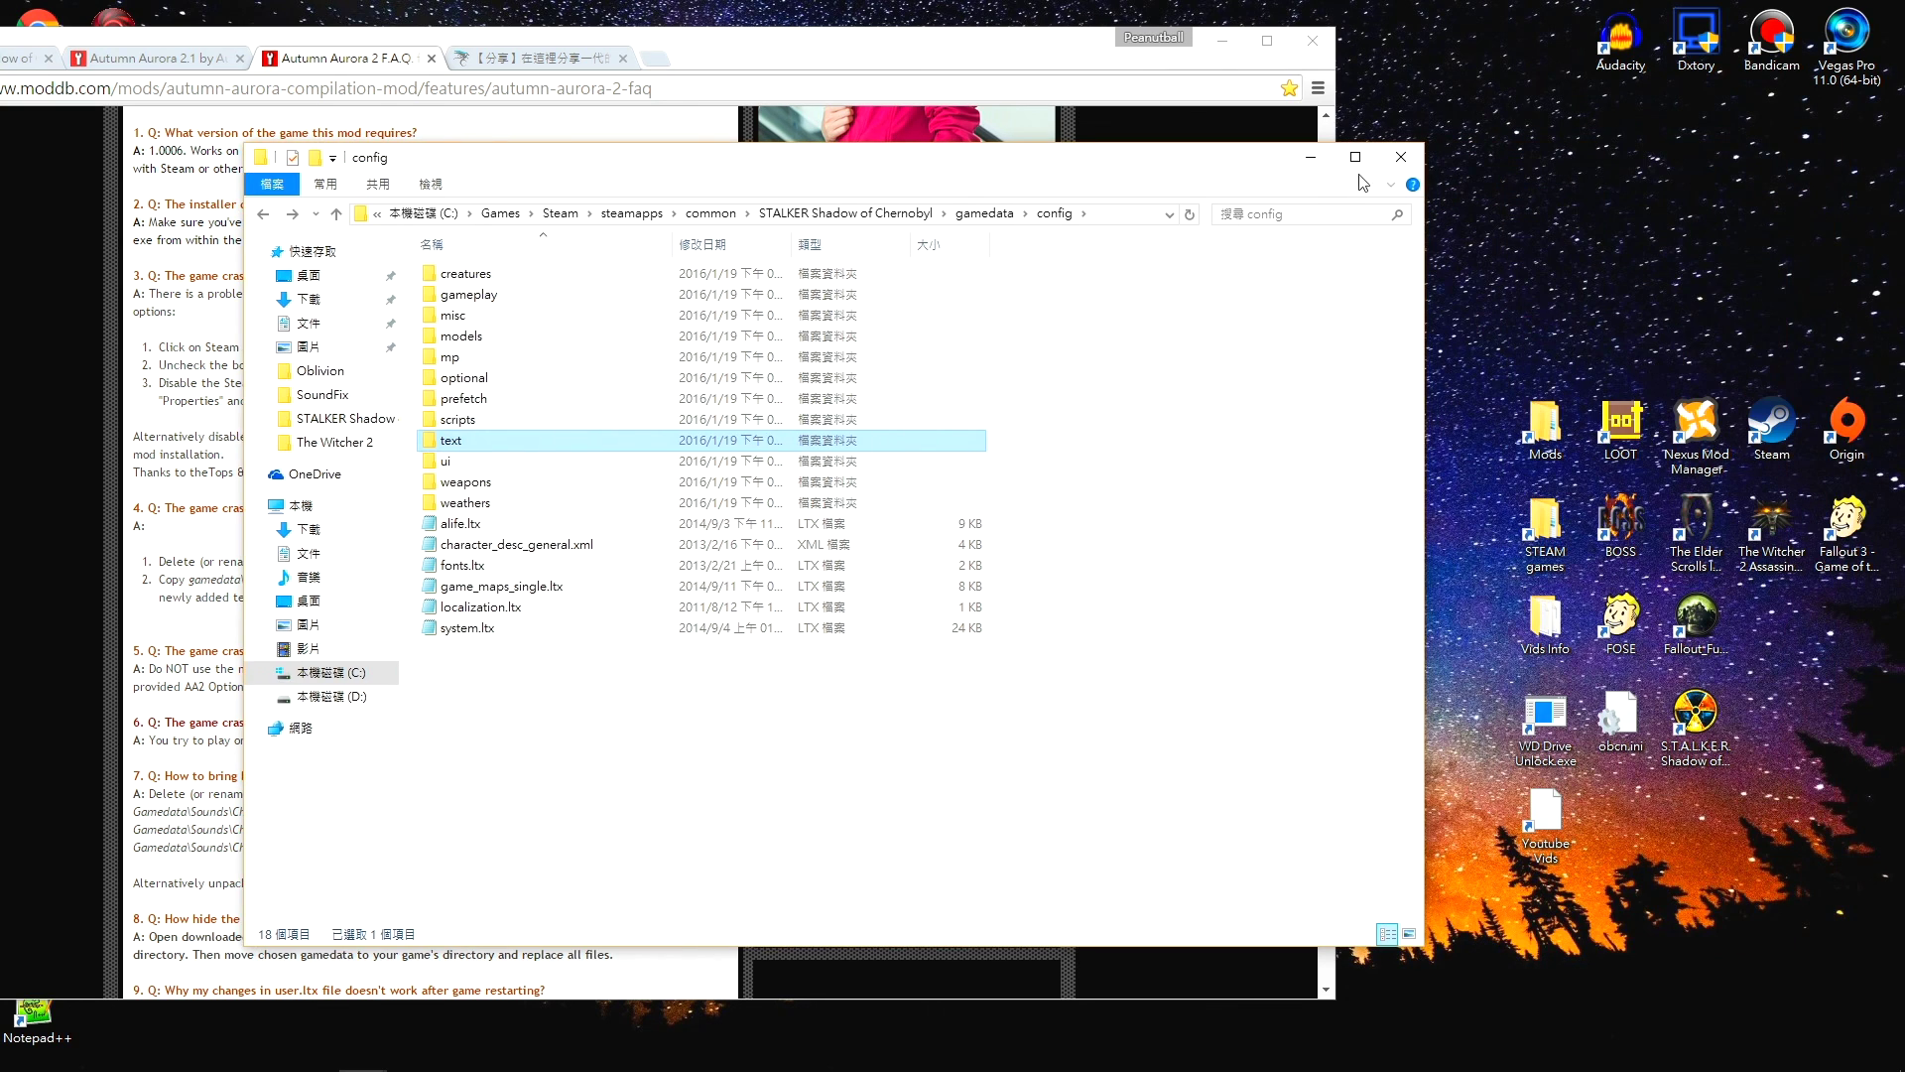
Launch S.T.A.L.K.E.R.: Shadow of Chernobyl from the desktop, check the language of its main menu and quit to Windows.
left_click_drag(975, 46, 1127, 51)
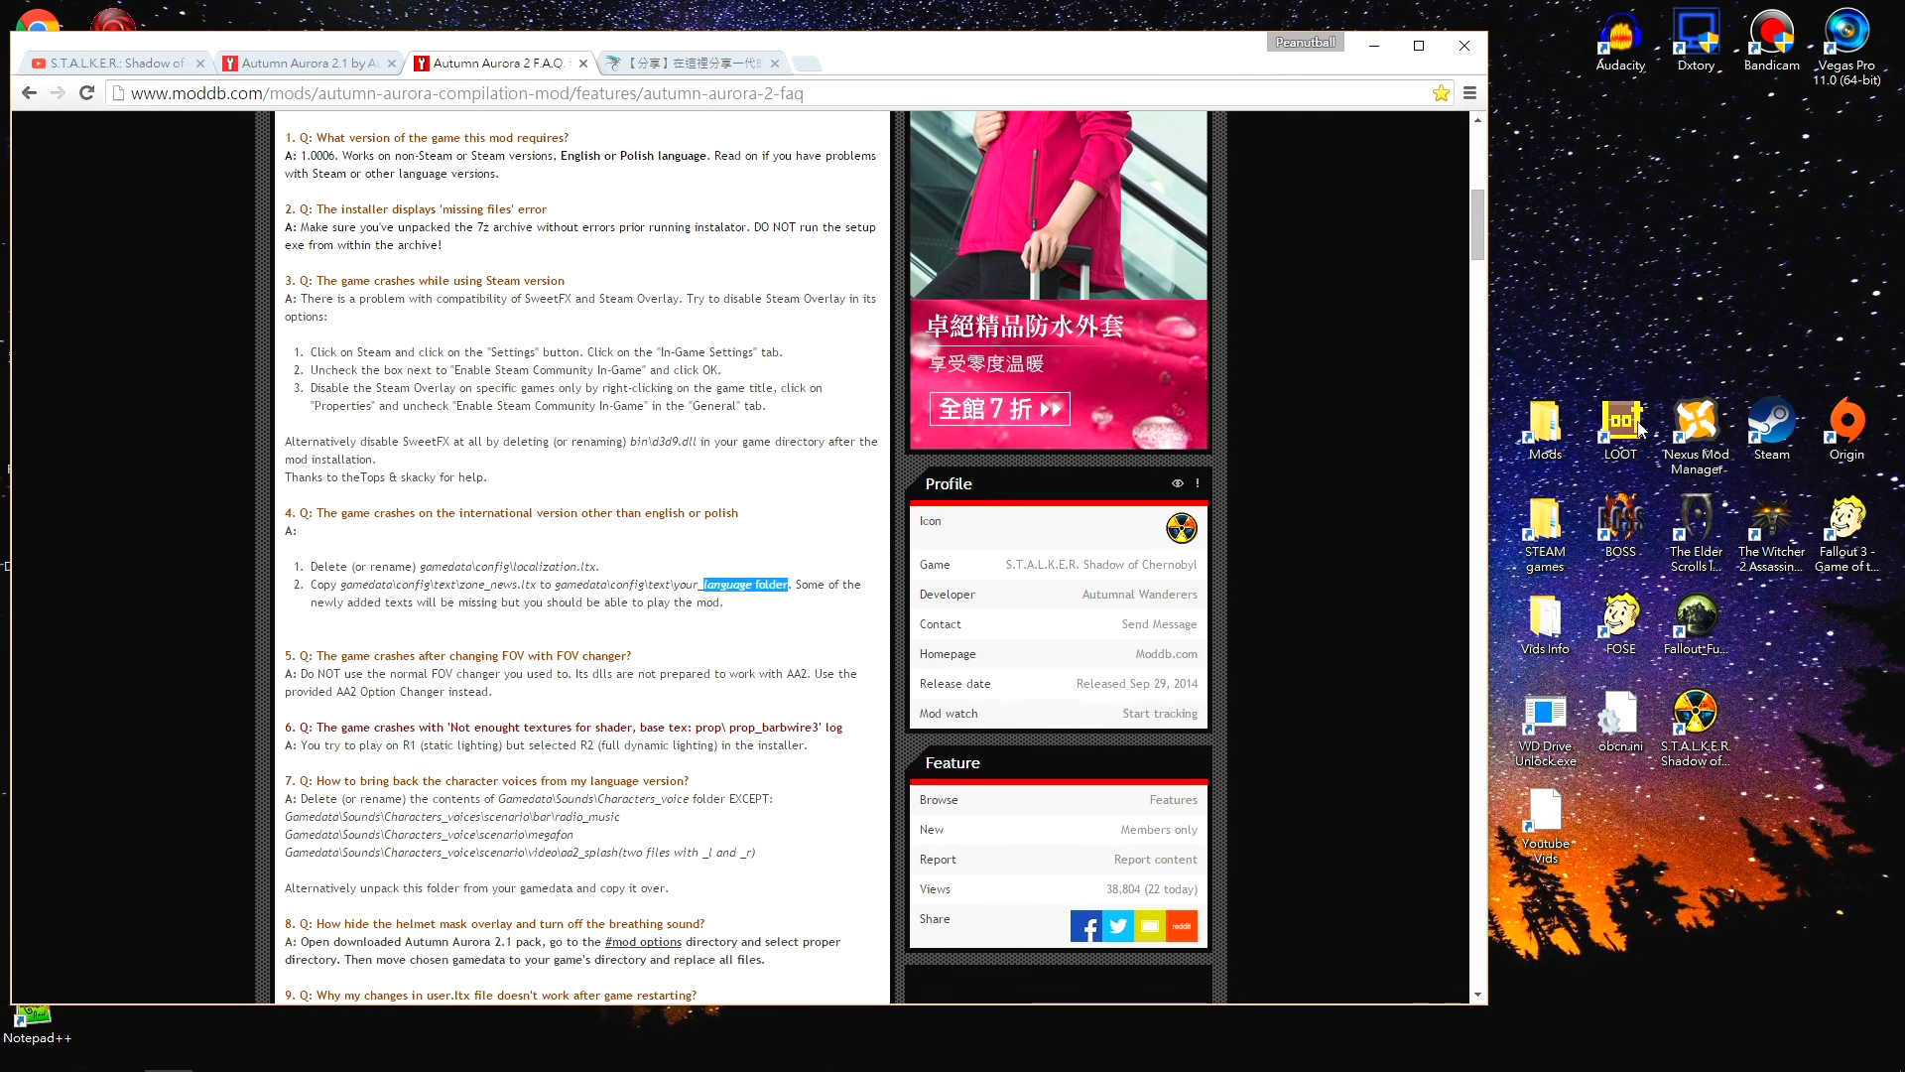
double_click(1687, 719)
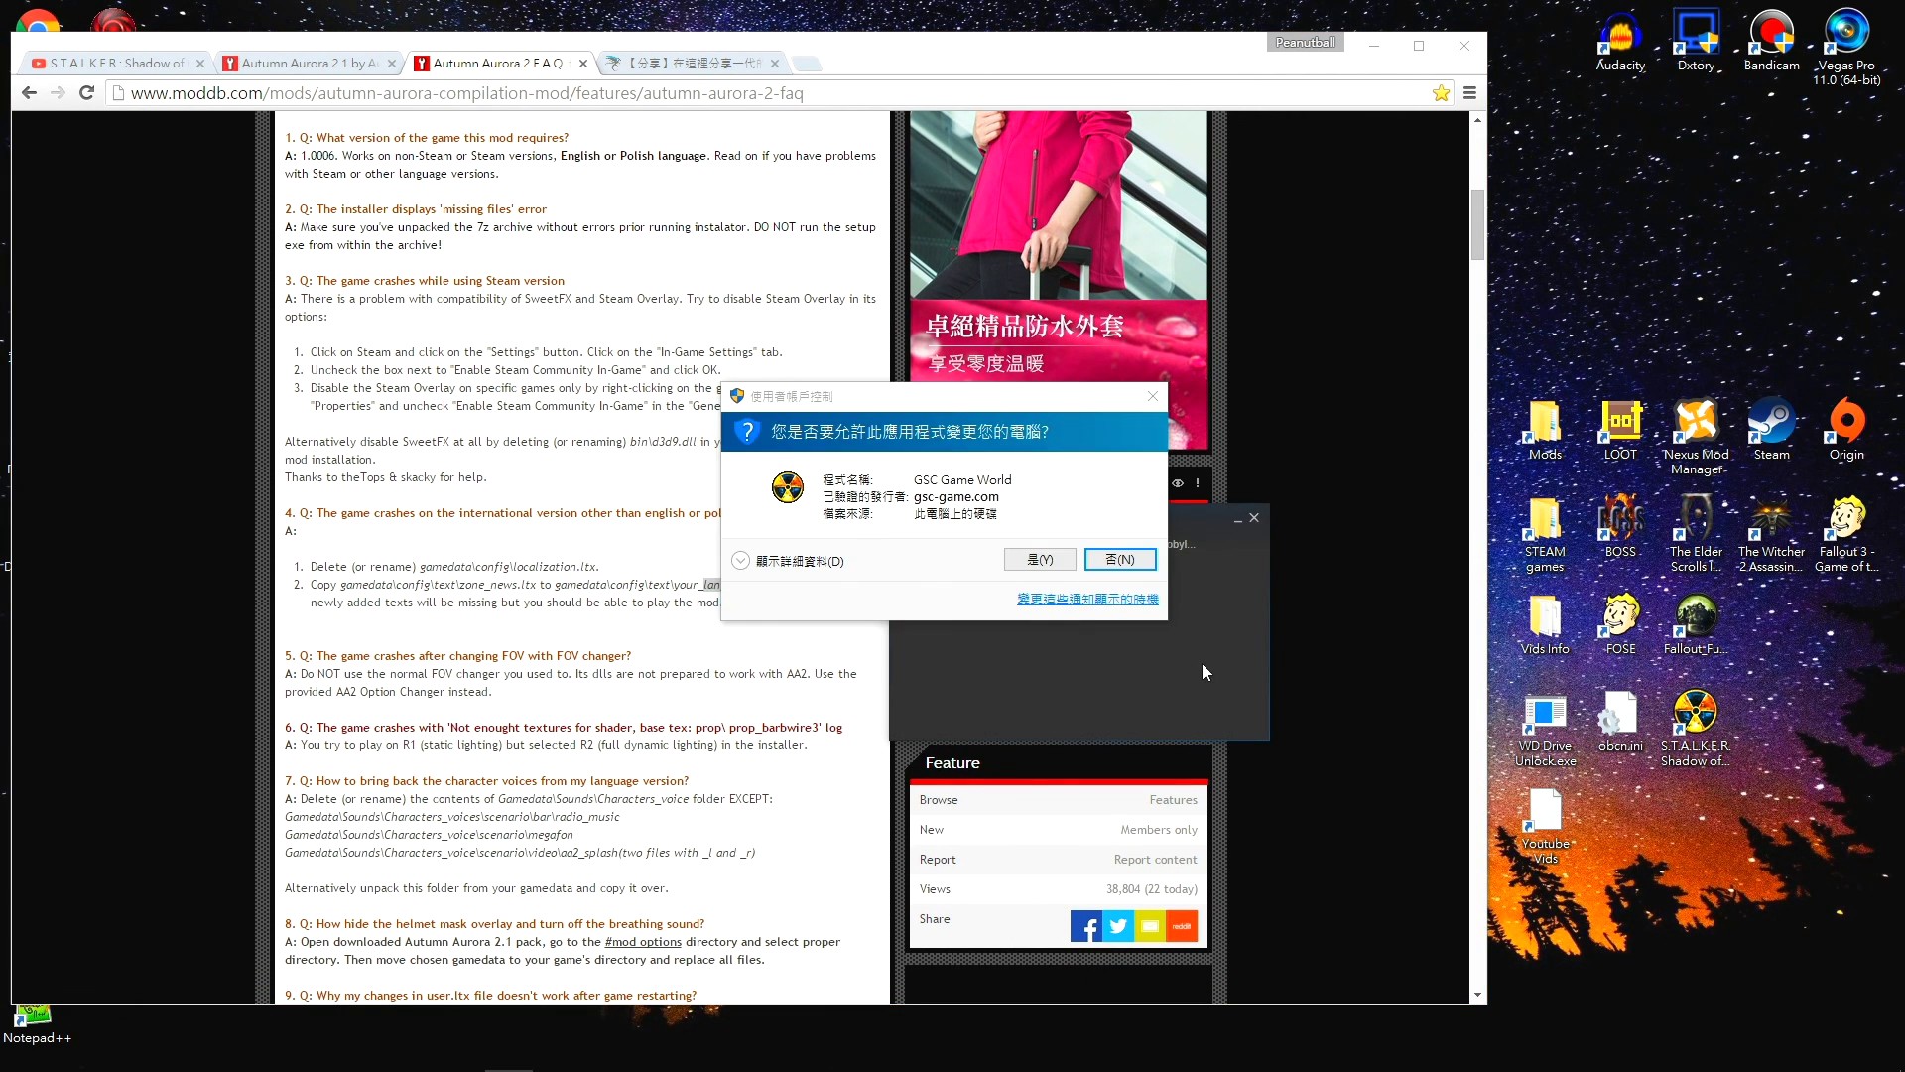
left_click(893, 605)
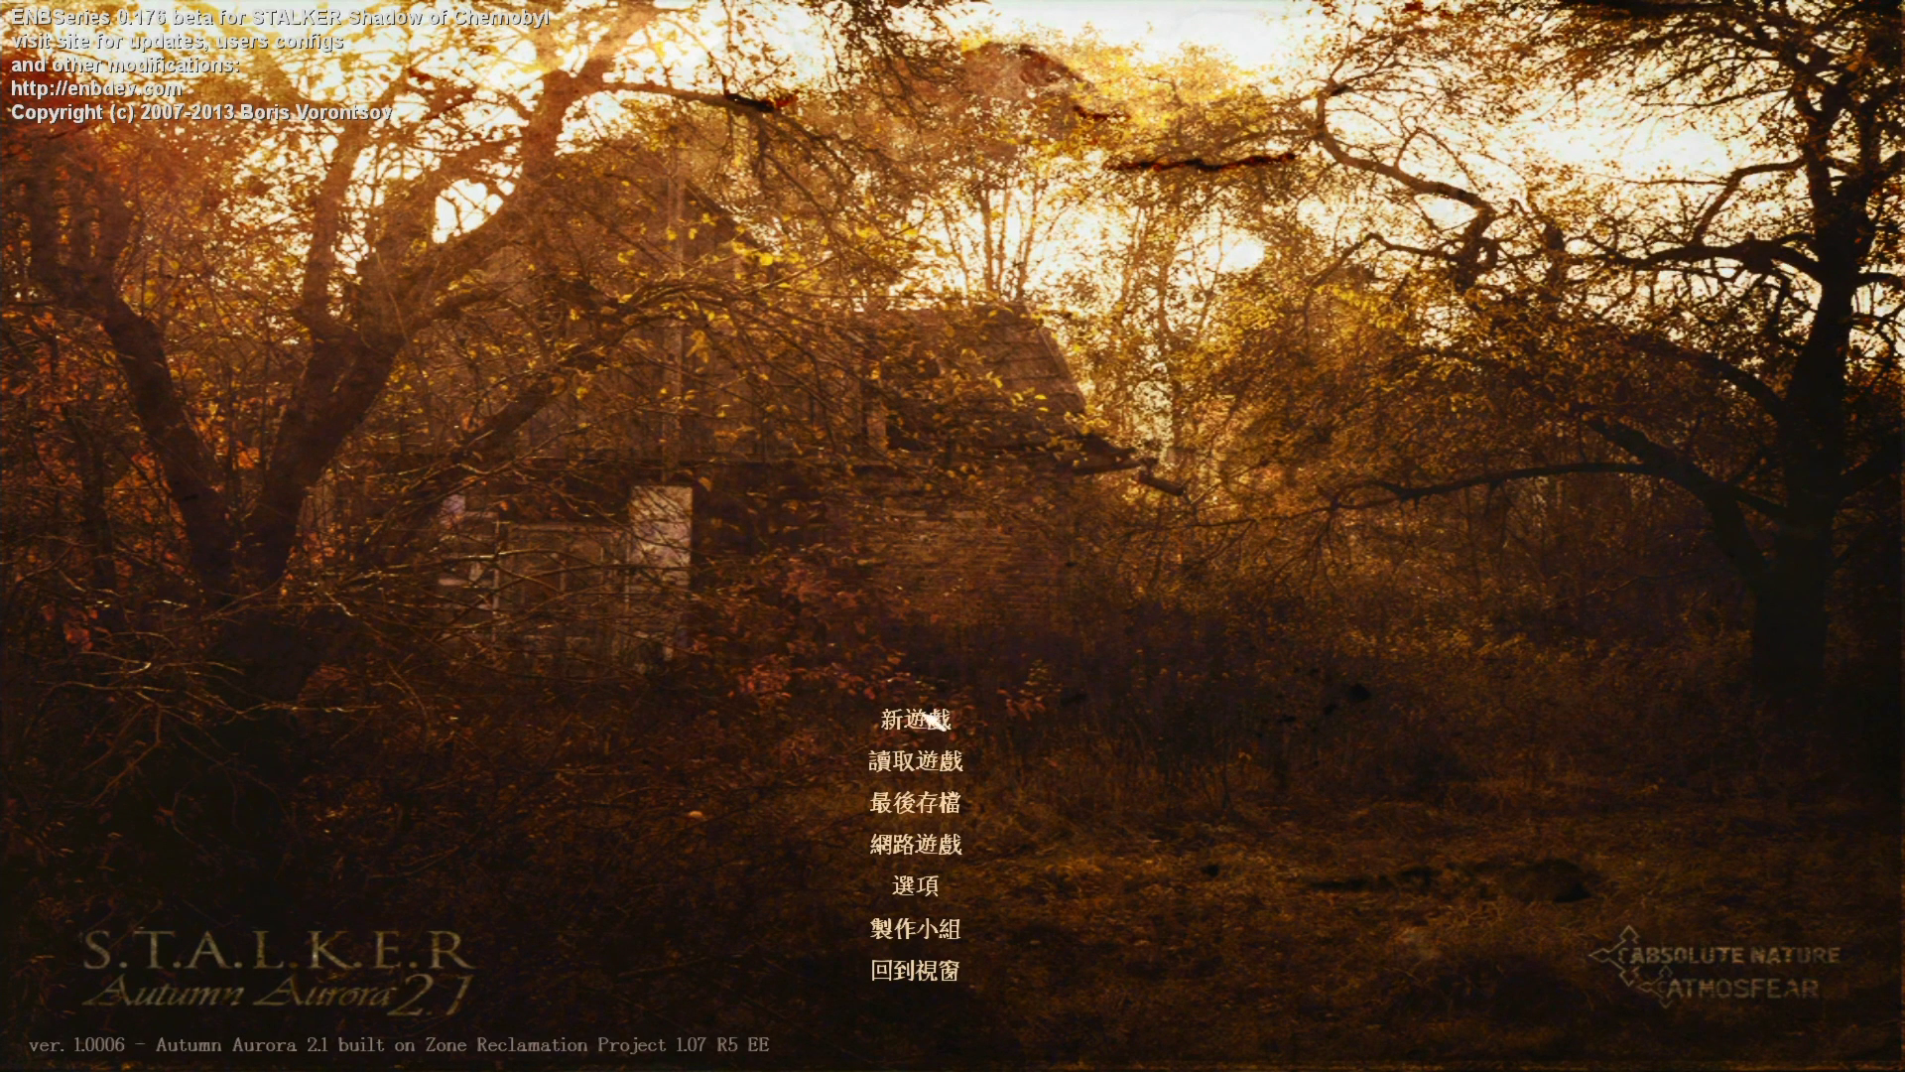
left_click(902, 968)
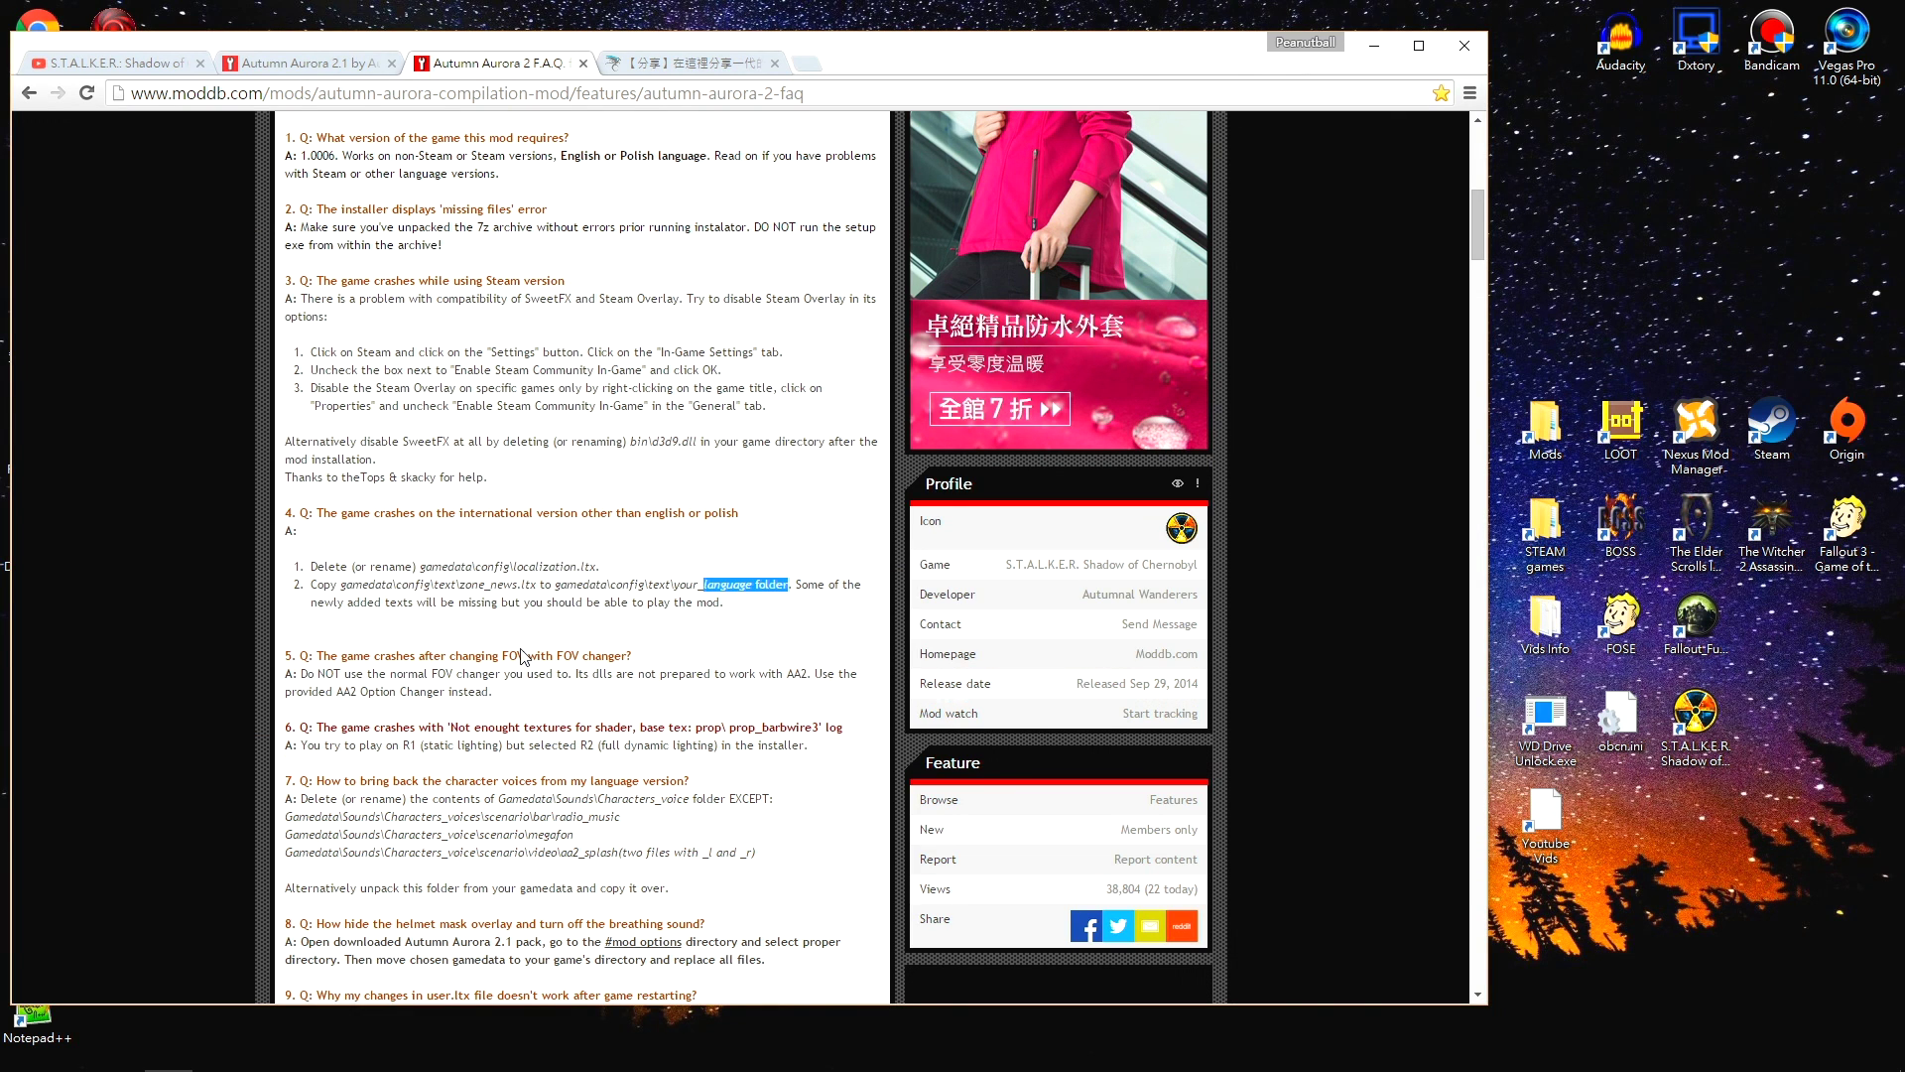
Return to the beginning of the Autumn Aurora 2 F.A.Q. article on ModDB.
left_click_drag(861, 69, 916, 71)
scroll(596, 584, "up", 6)
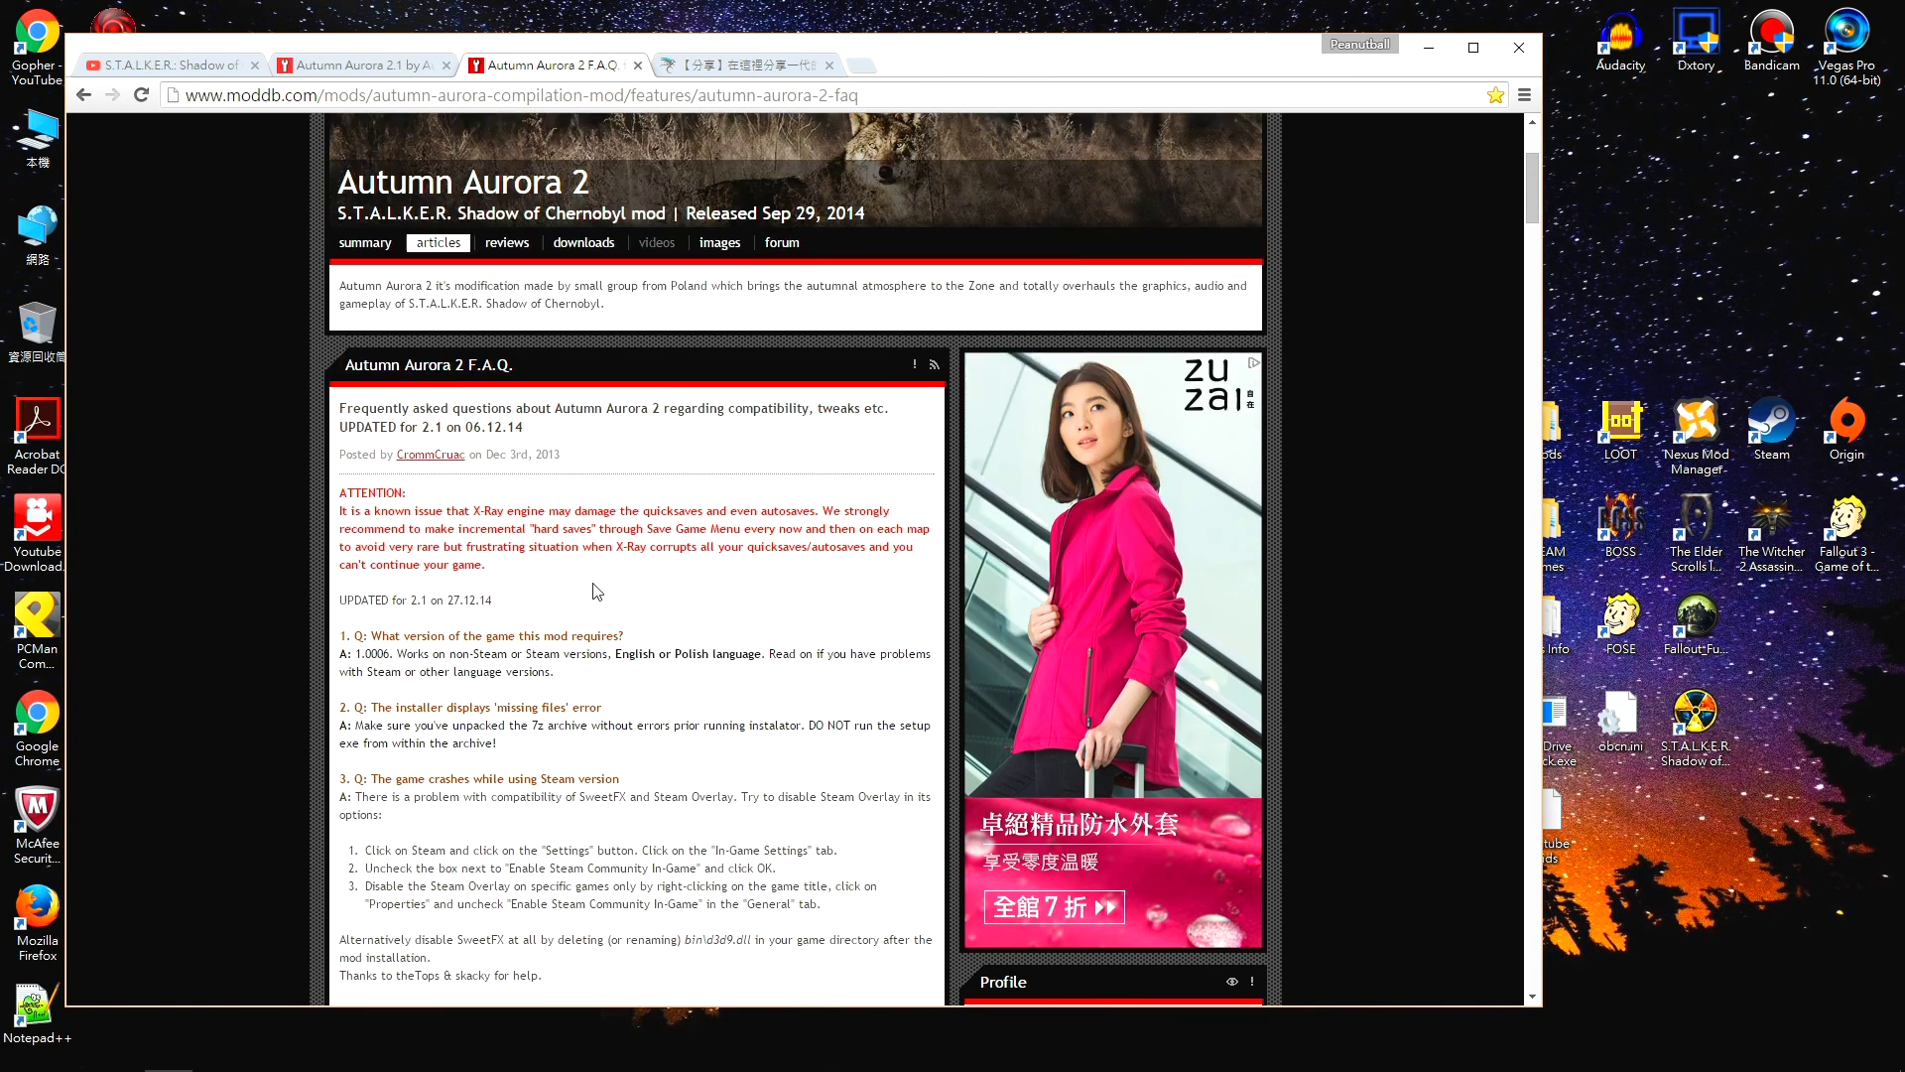